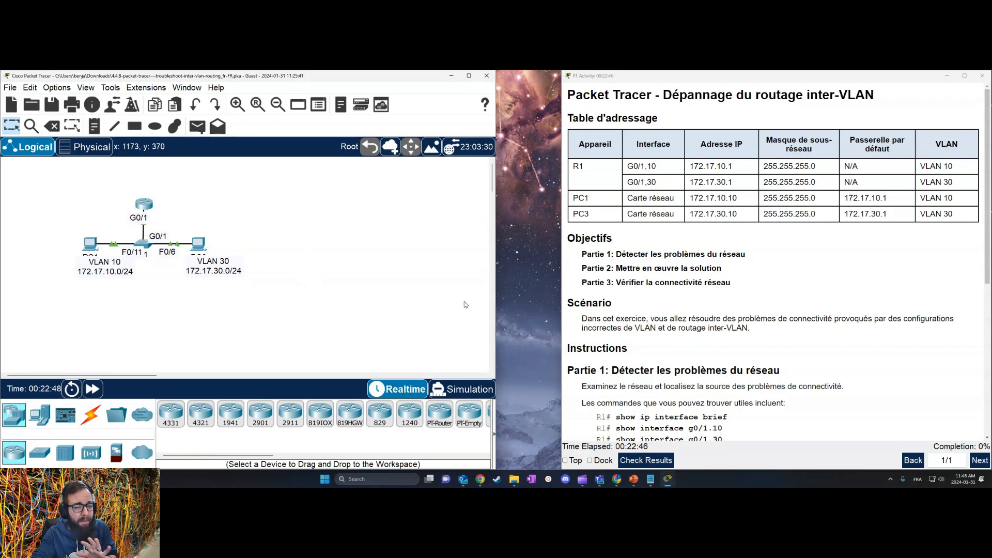
Read the activity instructions, including the objectives, the suggested show commands and the documentation table.
{"action": "left_click", "coordinate": [737, 296]}
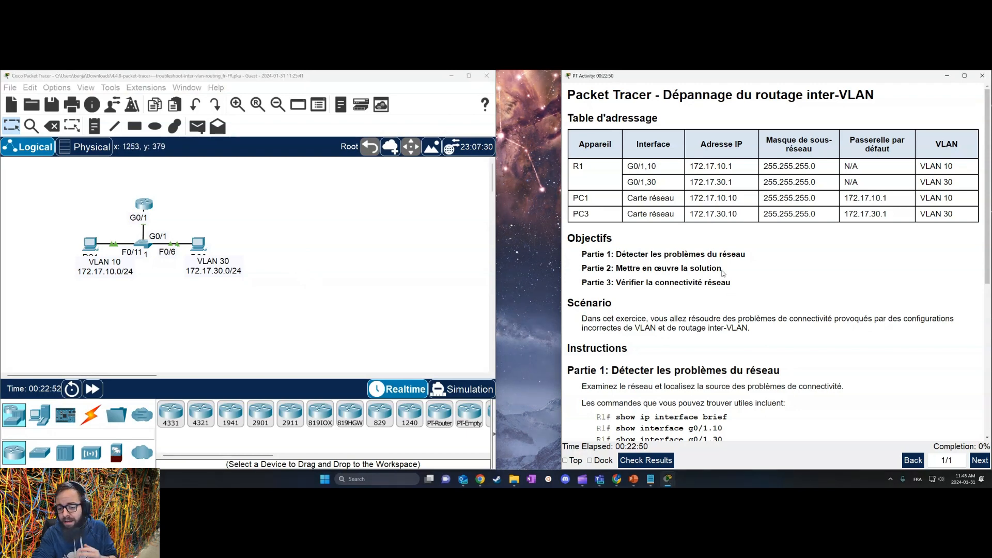
{"action": "scroll", "coordinate": [722, 272], "scroll_direction": "down", "scroll_amount": 3}
{"action": "scroll", "coordinate": [750, 327], "scroll_direction": "up", "scroll_amount": 3}
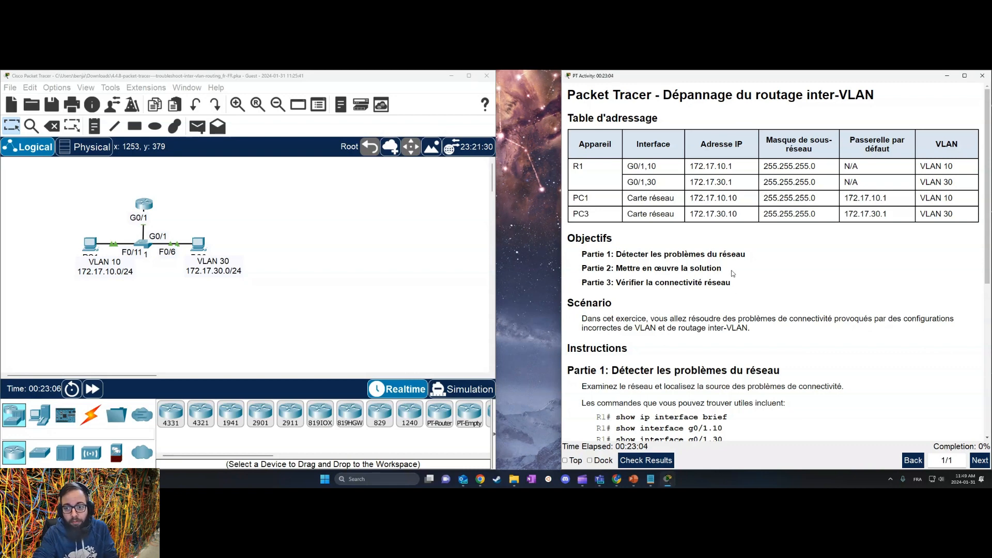
{"action": "scroll", "coordinate": [732, 273], "scroll_direction": "down", "scroll_amount": 5}
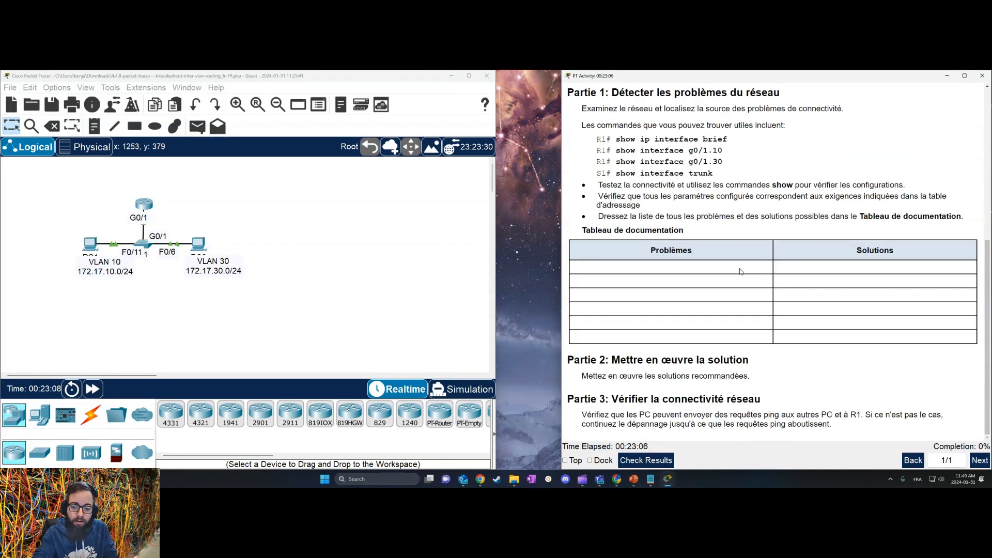
{"action": "scroll", "coordinate": [740, 271], "scroll_direction": "up", "scroll_amount": 2}
{"action": "left_click_drag", "start_coordinate": [597, 231], "coordinate": [711, 267]}
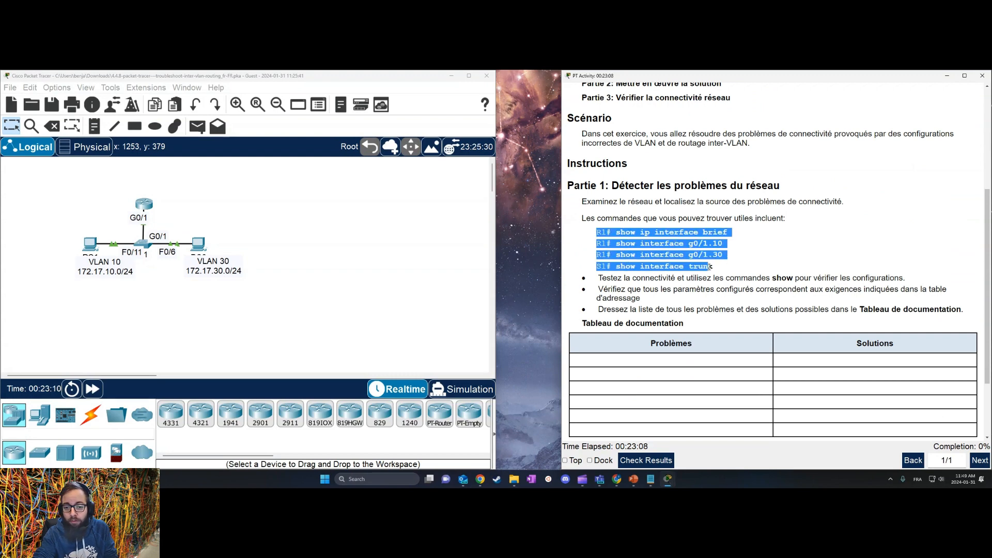
{"action": "left_click", "coordinate": [742, 275]}
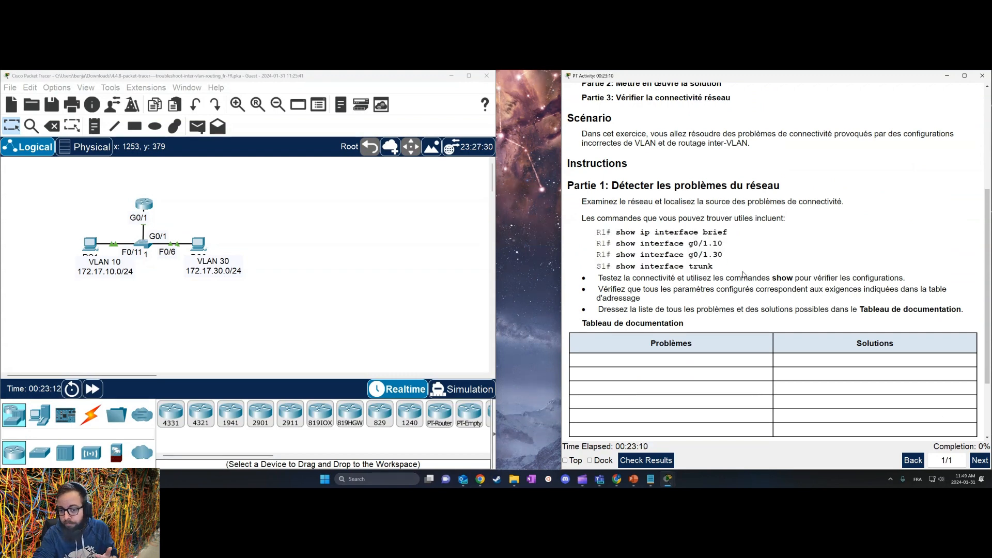
{"action": "scroll", "coordinate": [760, 285], "scroll_direction": "down", "scroll_amount": 2}
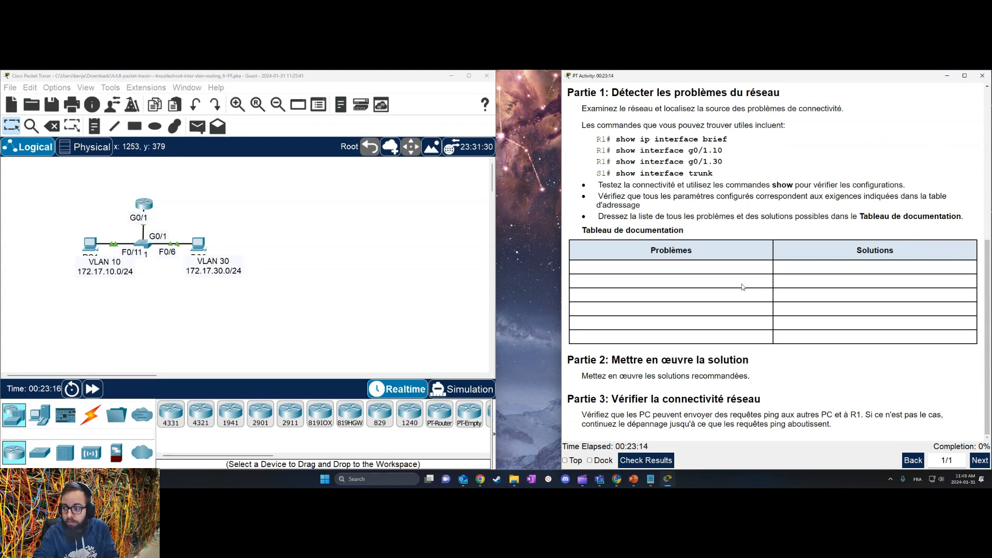
Check PC1's IP configuration against the activity's addressing table, then close the PC1 window.
{"action": "left_click", "coordinate": [130, 273]}
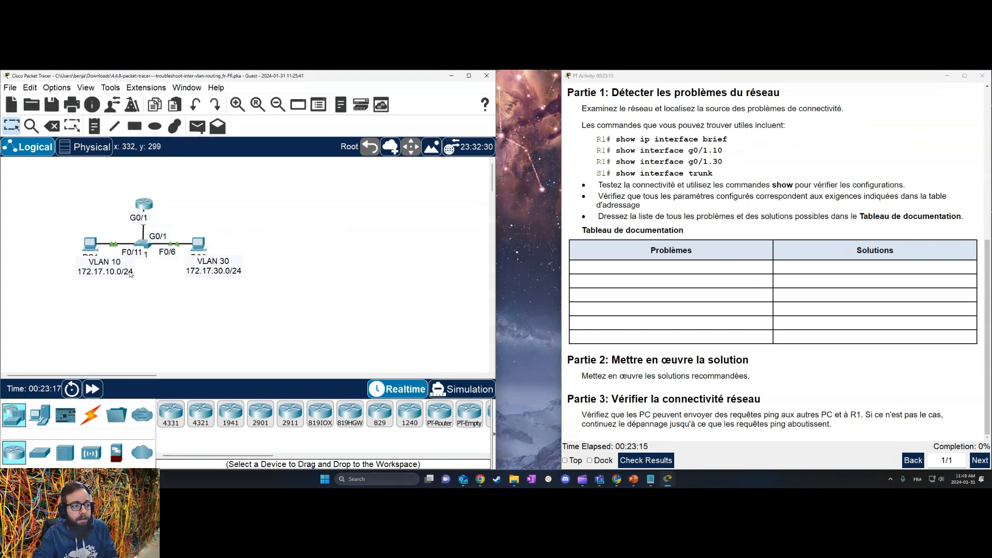
{"action": "left_click", "coordinate": [90, 244]}
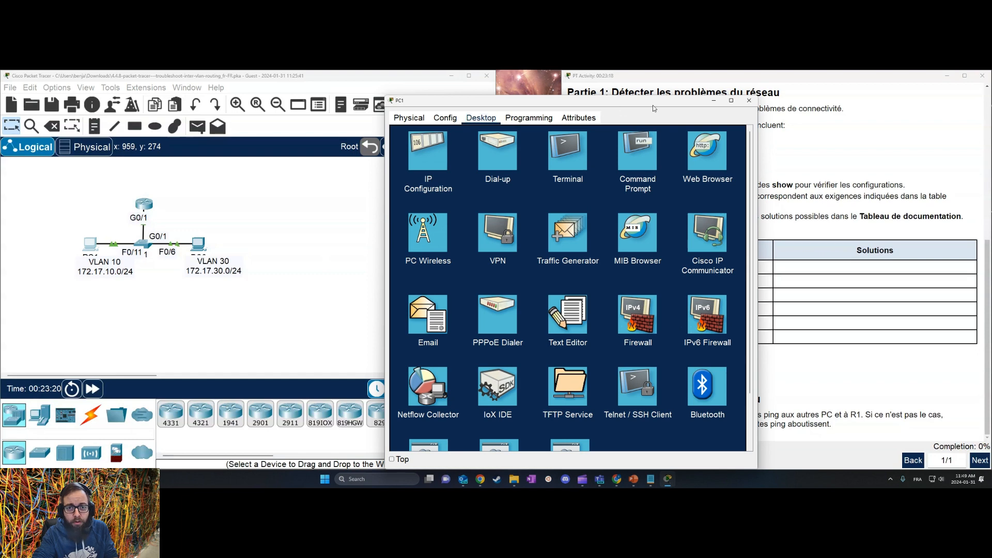
{"action": "left_click_drag", "start_coordinate": [653, 104], "coordinate": [774, 102]}
{"action": "left_click", "coordinate": [549, 150]}
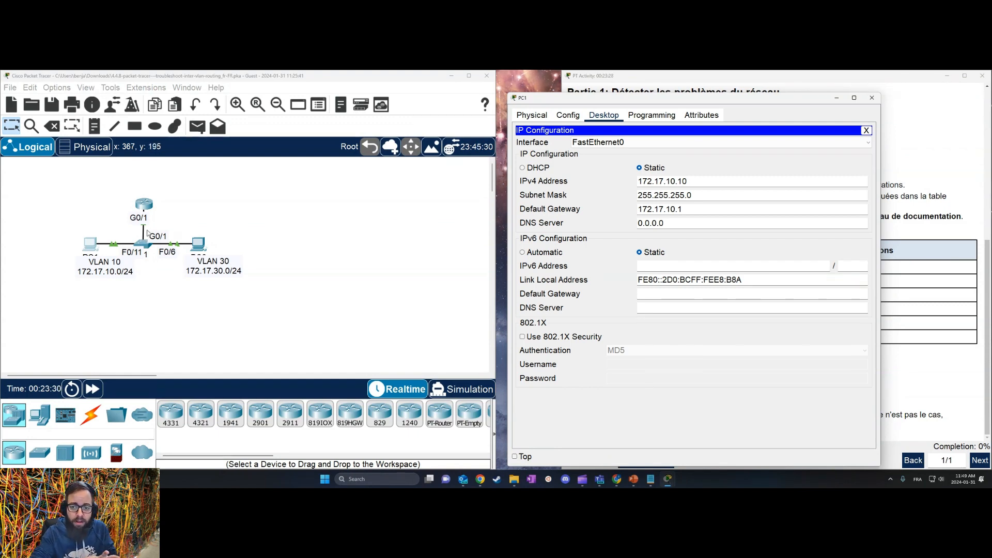
{"action": "left_click_drag", "start_coordinate": [716, 101], "coordinate": [473, 92]}
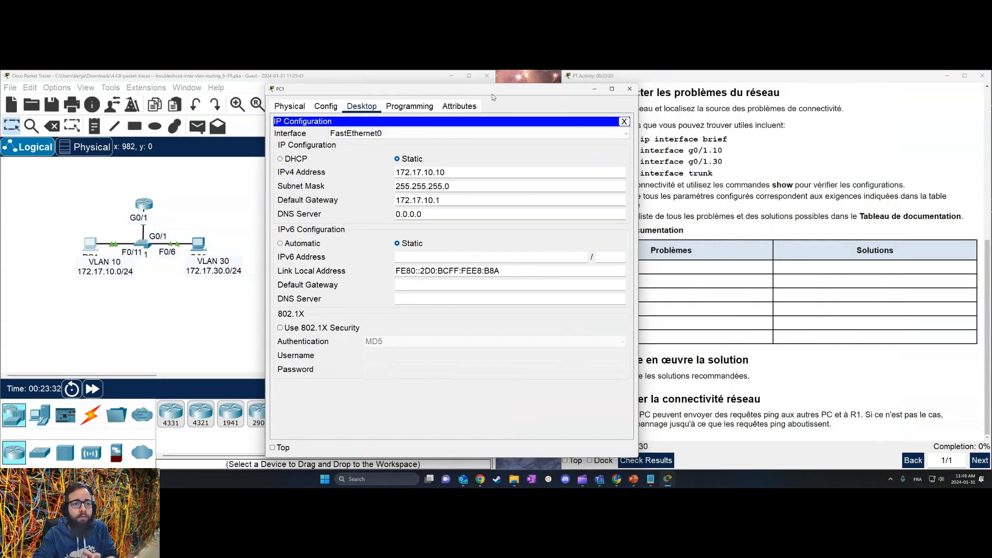
{"action": "left_click", "coordinate": [796, 215]}
{"action": "scroll", "coordinate": [796, 222], "scroll_direction": "up", "scroll_amount": 5}
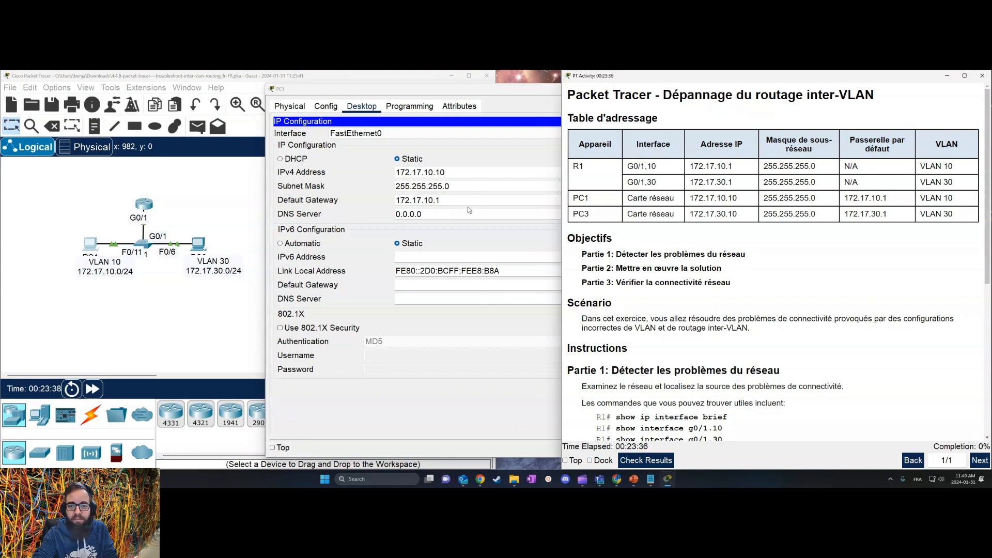
{"action": "left_click", "coordinate": [532, 100]}
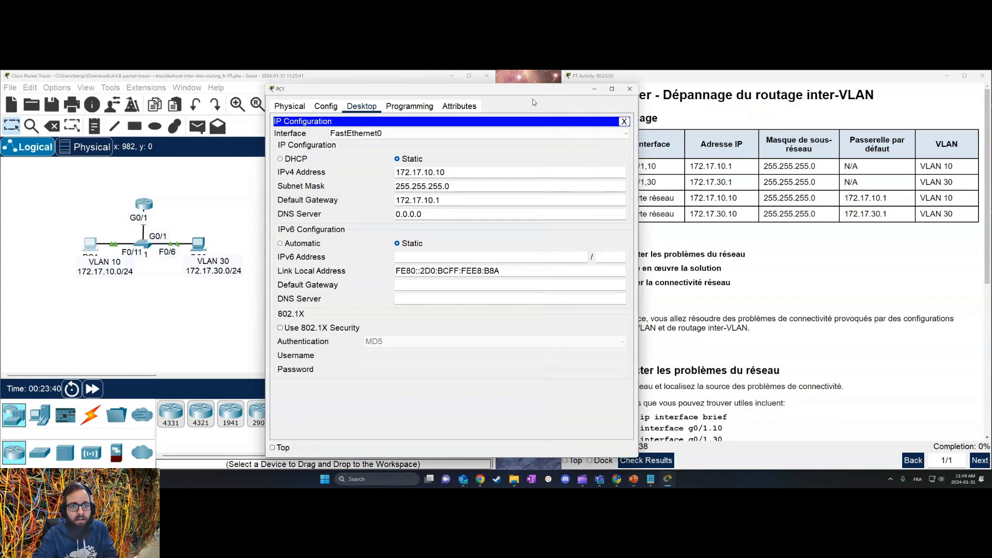
{"action": "left_click", "coordinate": [638, 88]}
Set PC3's default gateway to 172.17.30.1 in its IP configuration and close the PC3 window.
{"action": "left_click", "coordinate": [198, 243]}
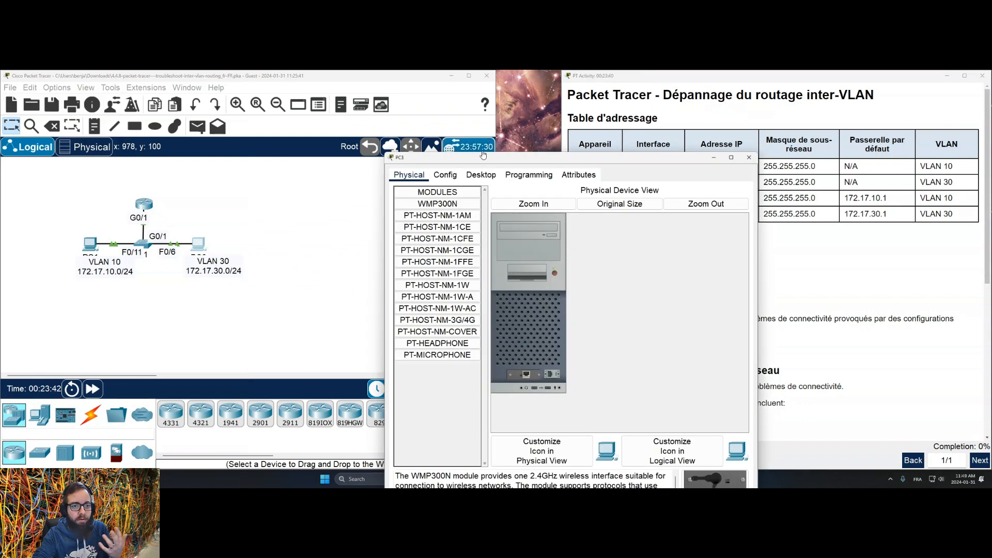
{"action": "left_click", "coordinate": [481, 175]}
{"action": "left_click", "coordinate": [426, 212]}
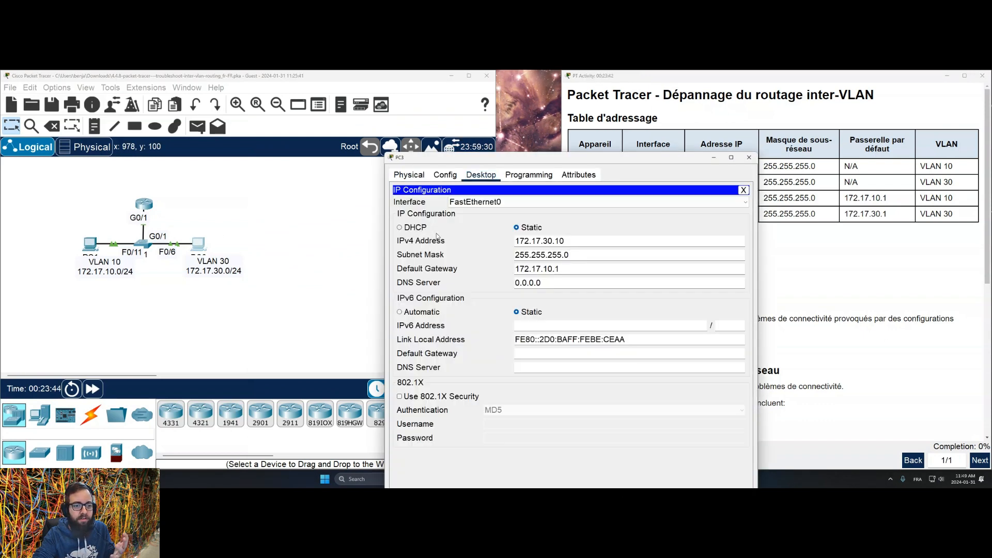
{"action": "left_click_drag", "start_coordinate": [578, 159], "coordinate": [422, 134]}
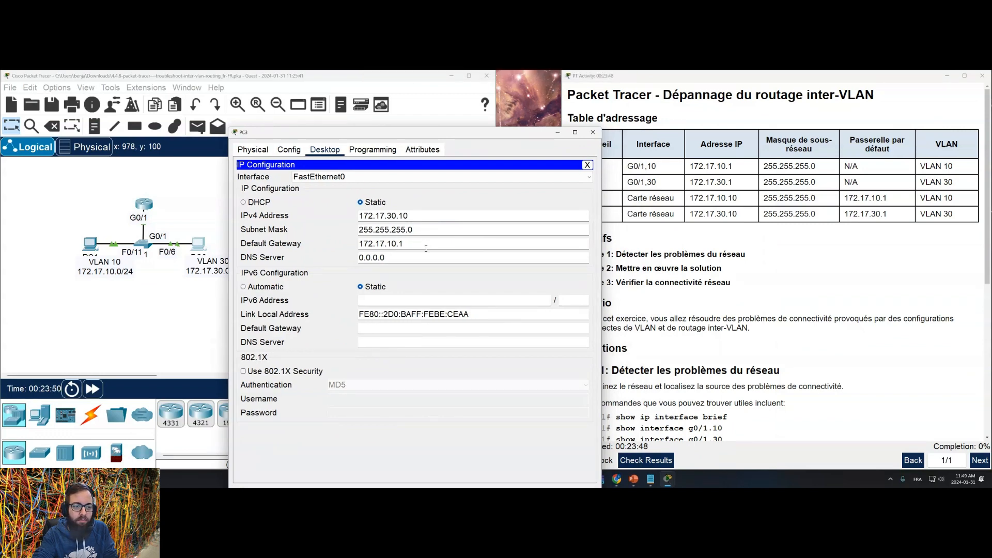
{"action": "left_click_drag", "start_coordinate": [425, 248], "coordinate": [313, 234]}
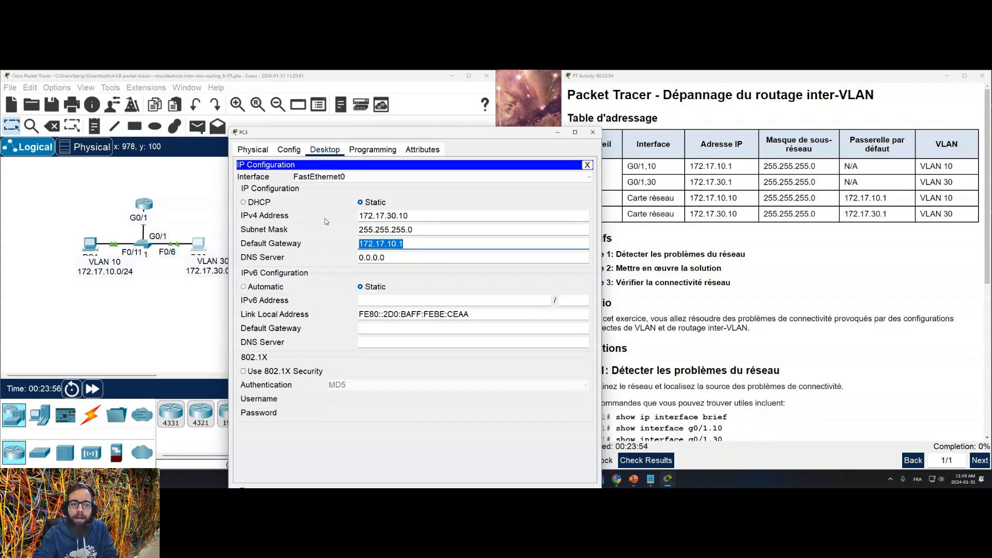
{"action": "left_click", "coordinate": [395, 243]}
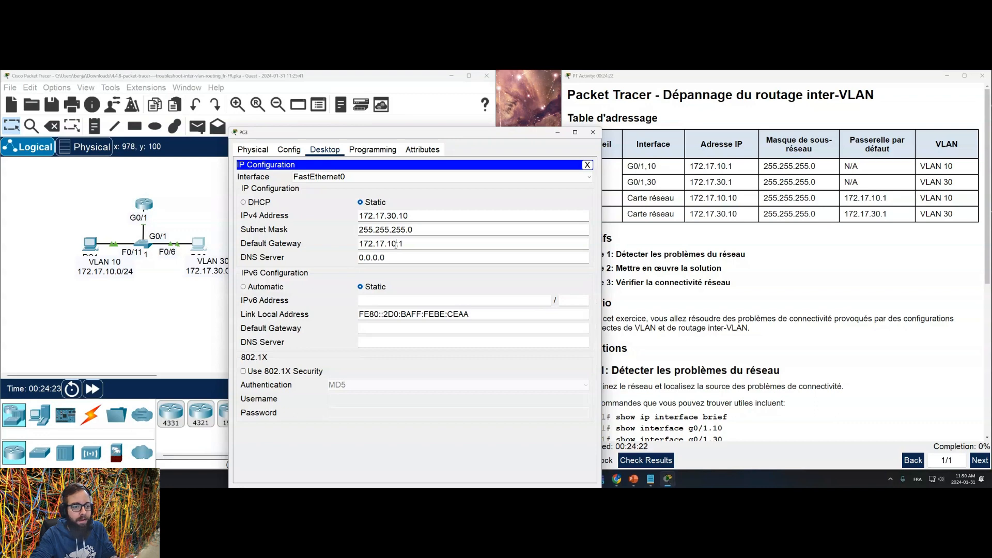
{"action": "left_click", "coordinate": [397, 246]}
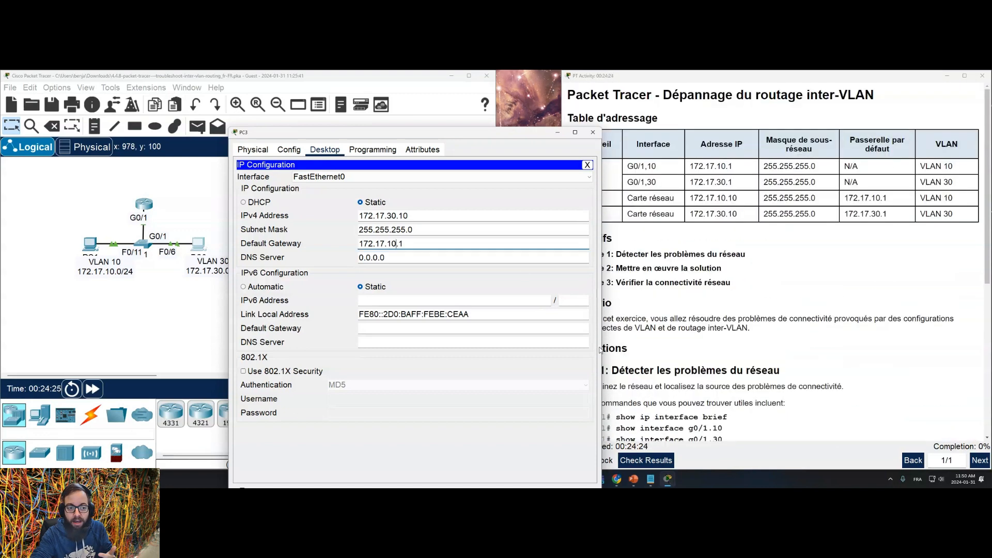
{"action": "left_click_drag", "start_coordinate": [396, 245], "coordinate": [387, 245]}
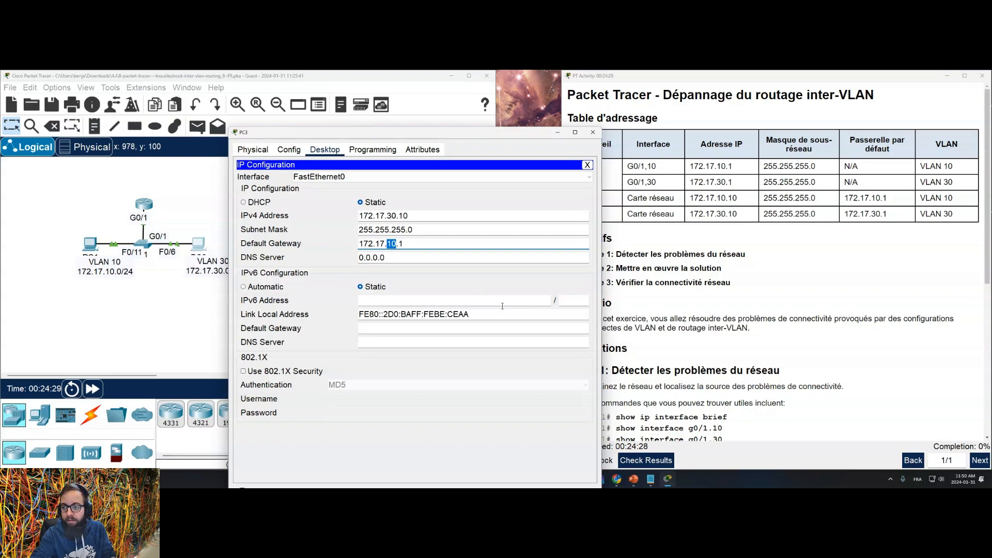
{"action": "type", "text": "30"}
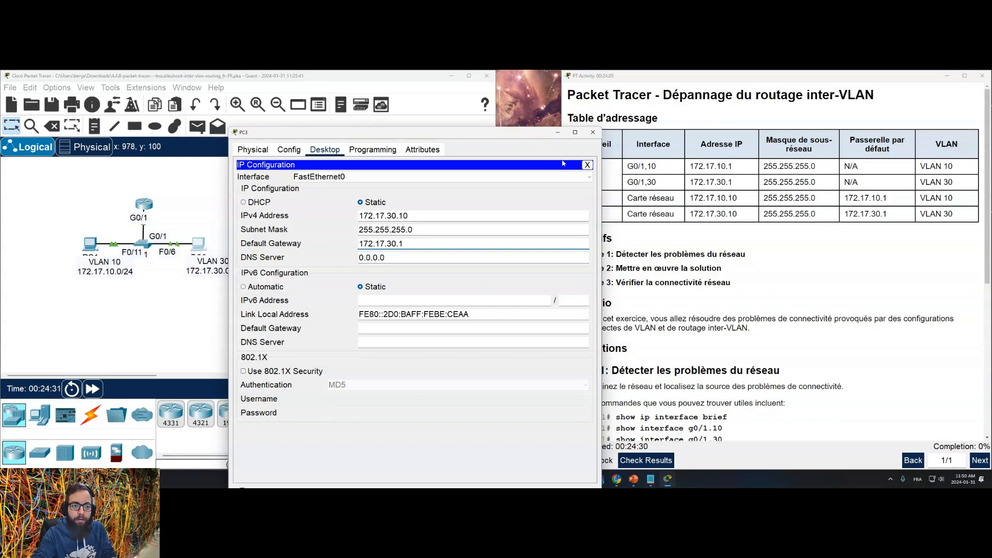
{"action": "left_click", "coordinate": [588, 165]}
{"action": "left_click", "coordinate": [587, 136]}
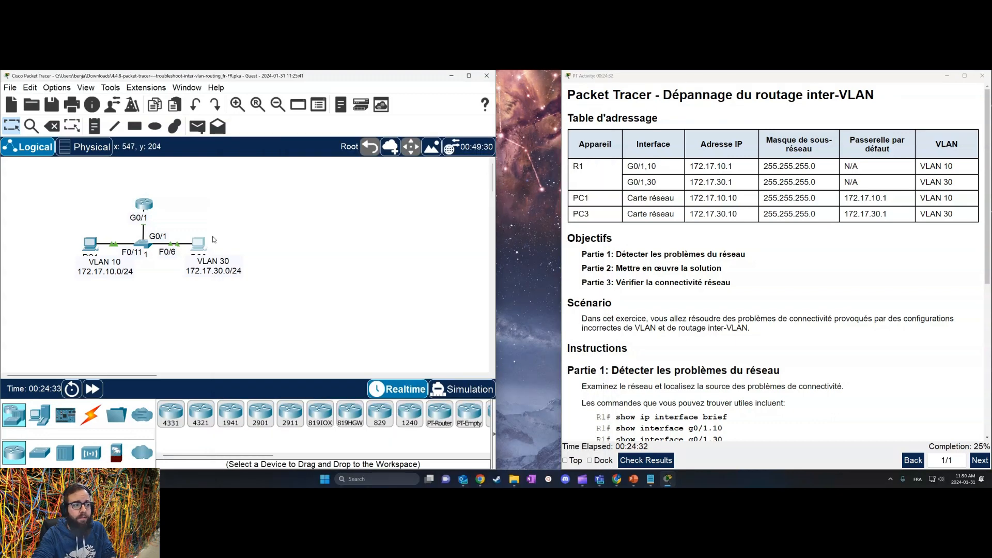
Recheck PC1's address, subnet mask and default gateway against the addressing table and close its window.
{"action": "left_click", "coordinate": [90, 247]}
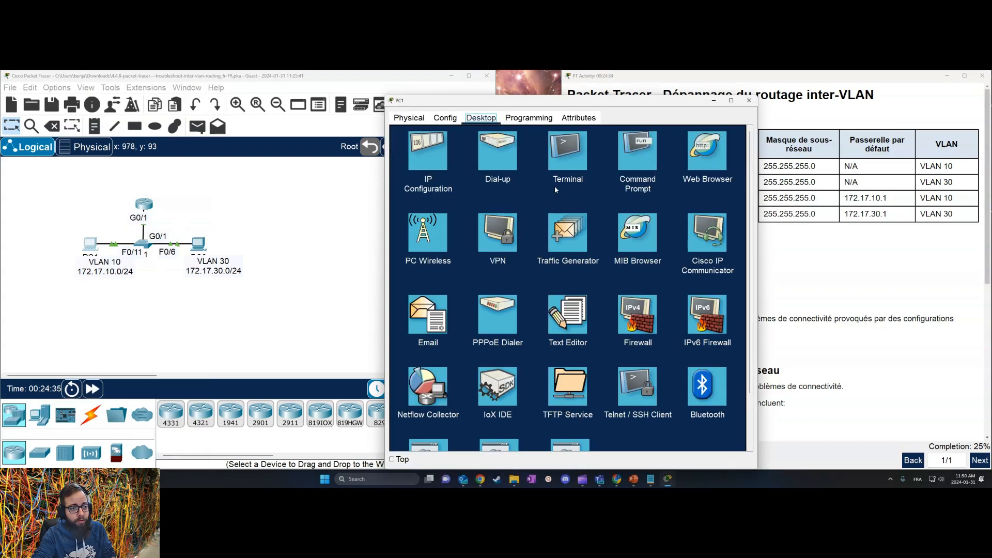
{"action": "left_click", "coordinate": [438, 153]}
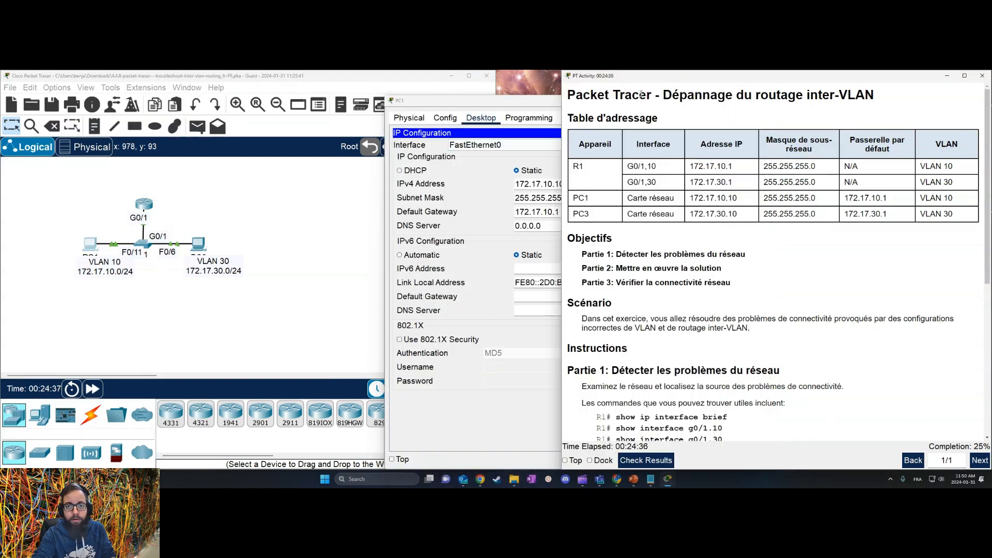
{"action": "left_click_drag", "start_coordinate": [544, 104], "coordinate": [417, 104]}
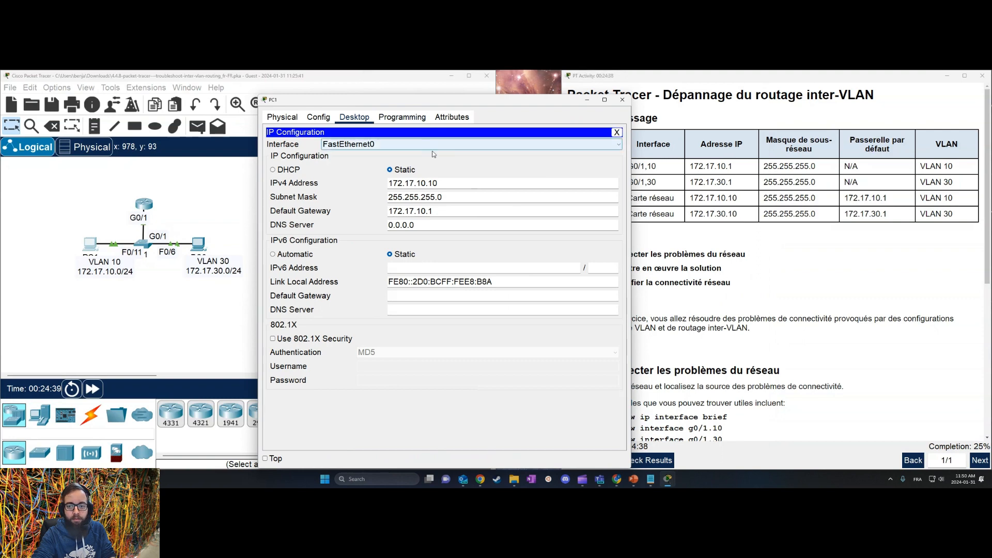
{"action": "left_click", "coordinate": [623, 99]}
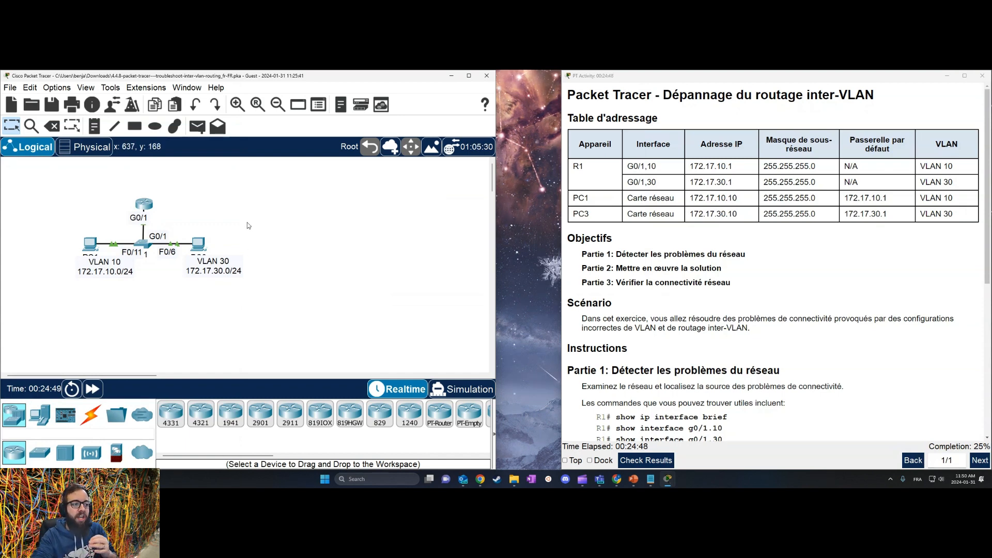
Open the command line of switch S1 and enter privileged EXEC mode.
{"action": "left_click", "coordinate": [142, 248]}
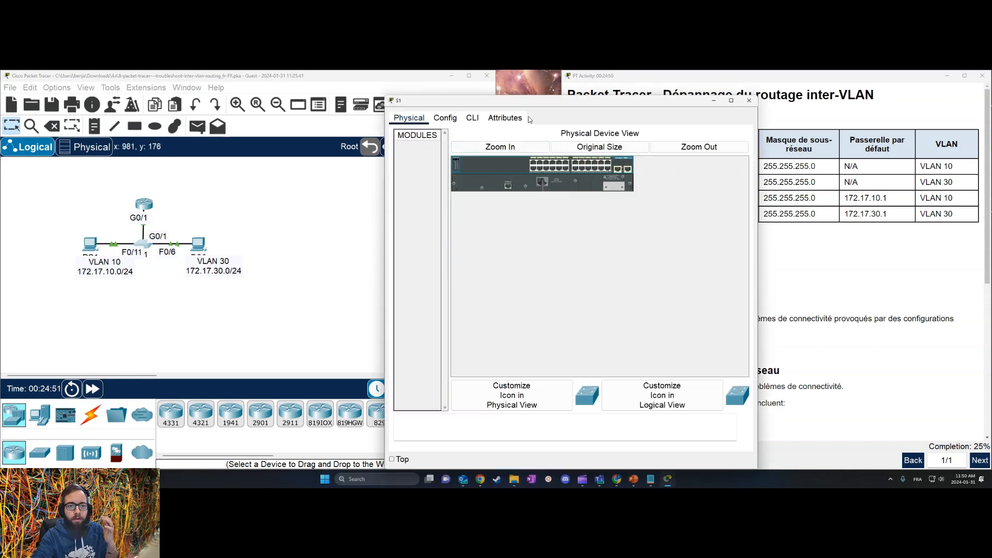
{"action": "left_click", "coordinate": [471, 119]}
{"action": "left_click_drag", "start_coordinate": [551, 99], "coordinate": [413, 91]}
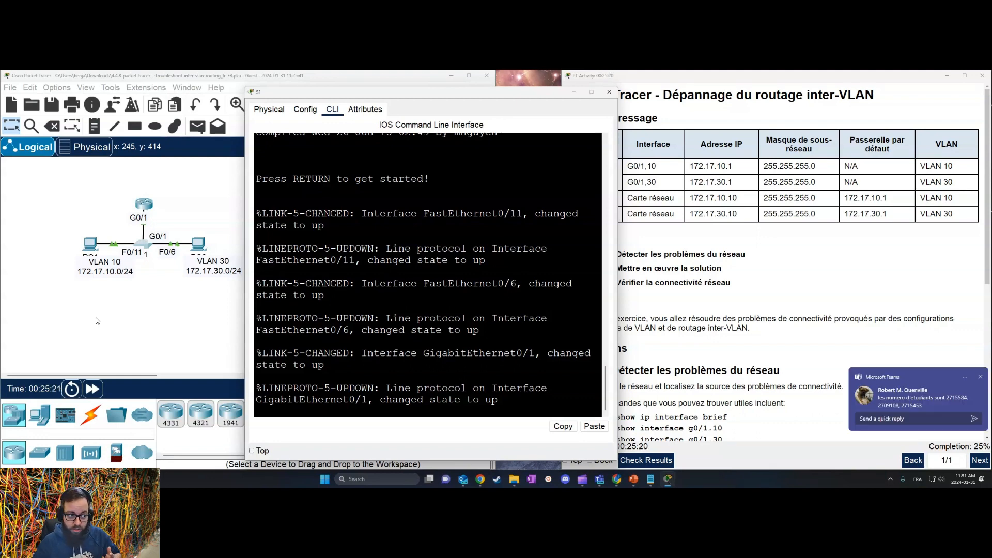
{"action": "left_click", "coordinate": [978, 376]}
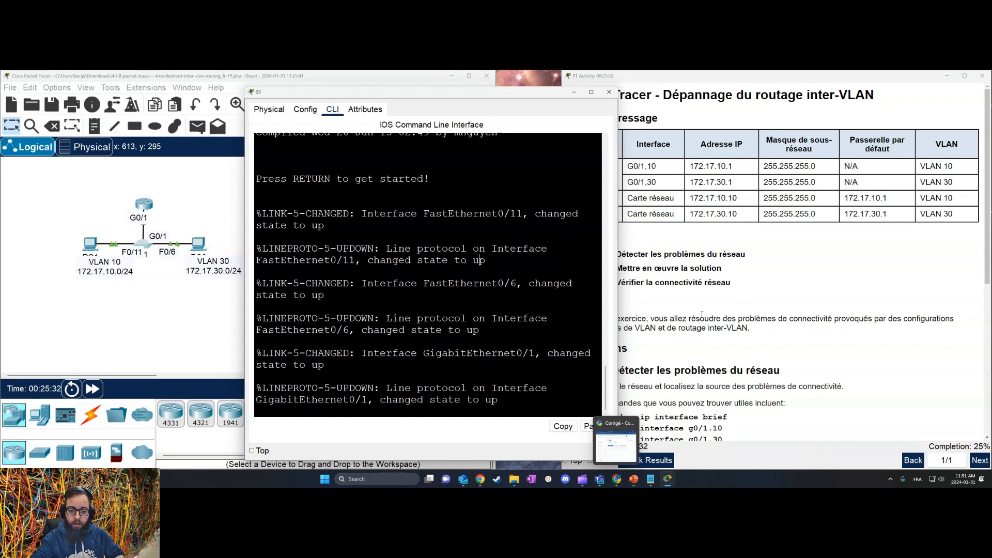
{"action": "key", "text": "Return"}
{"action": "key", "text": "Return"}
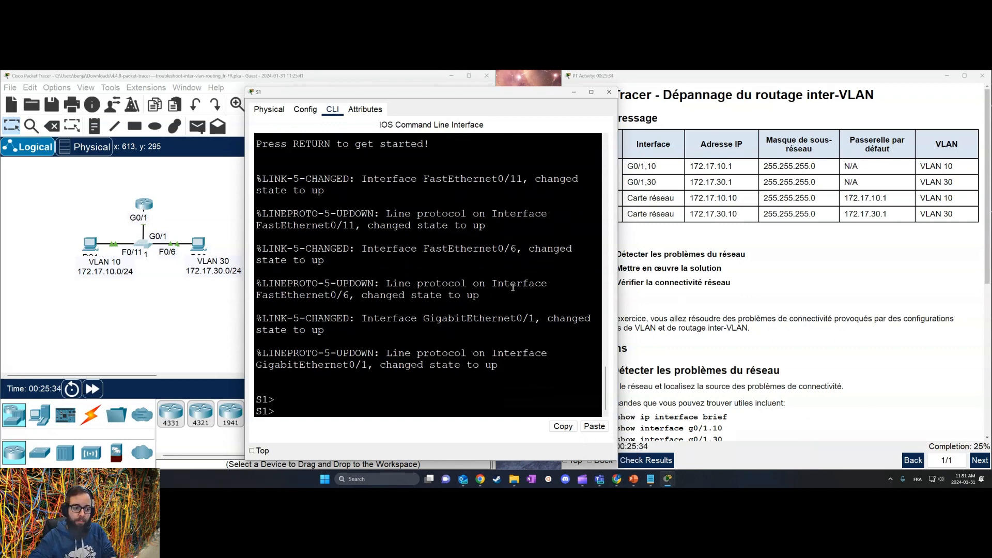
{"action": "type", "text": "en"}
{"action": "key", "text": "Return"}
List the VLANs and their assigned ports on S1 with show vlan brief.
{"action": "type", "text": "sho"}
{"action": "key", "text": "Tab"}
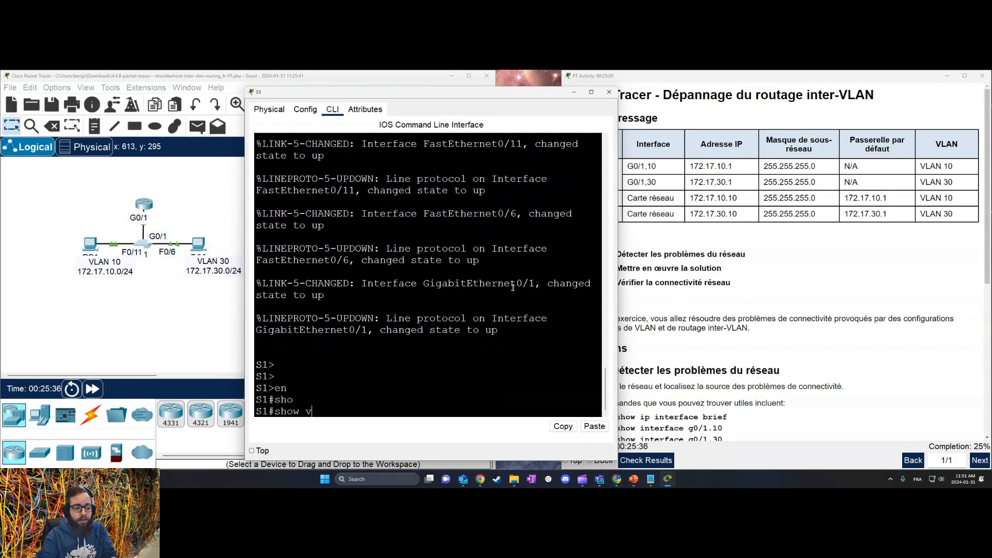
{"action": "type", "text": "vl"}
{"action": "key", "text": "Tab"}
{"action": "type", "text": "bi"}
{"action": "key", "text": "Tab"}
{"action": "key", "text": "Return"}
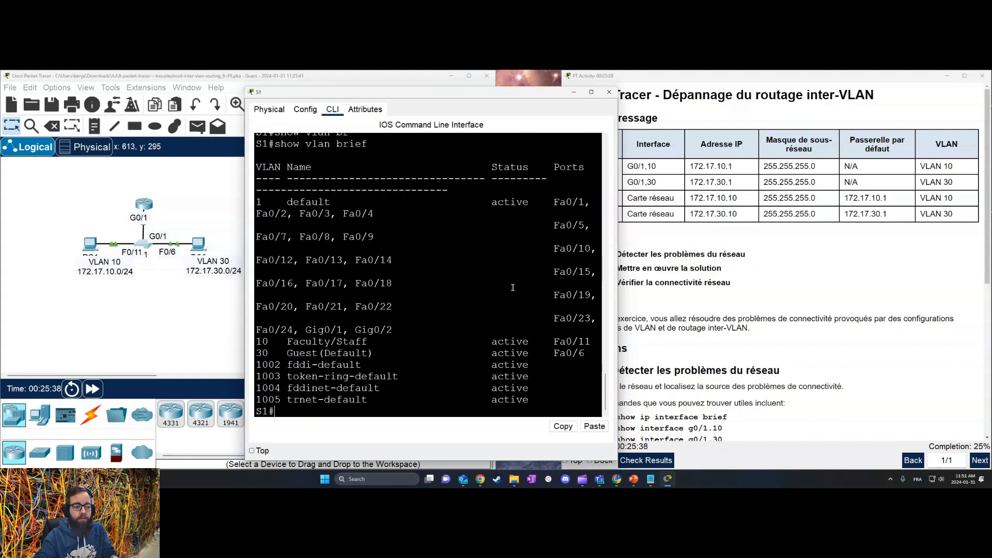
Widen the S1 window and examine the port assignments of VLANs 10 and 30 in the VLAN table.
{"action": "left_click_drag", "start_coordinate": [617, 220], "coordinate": [851, 219]}
{"action": "left_click_drag", "start_coordinate": [627, 93], "coordinate": [467, 91]}
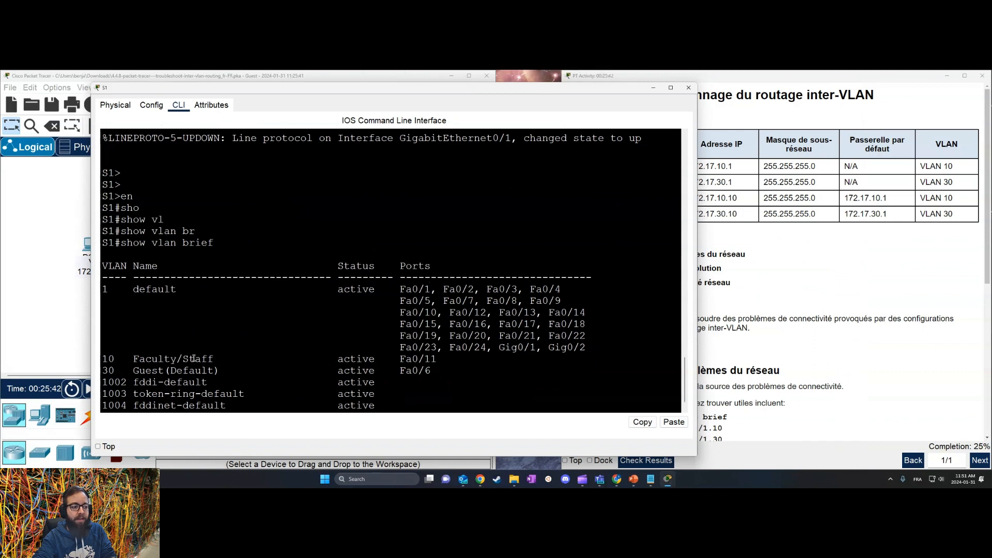
{"action": "left_click_drag", "start_coordinate": [108, 358], "coordinate": [429, 374]}
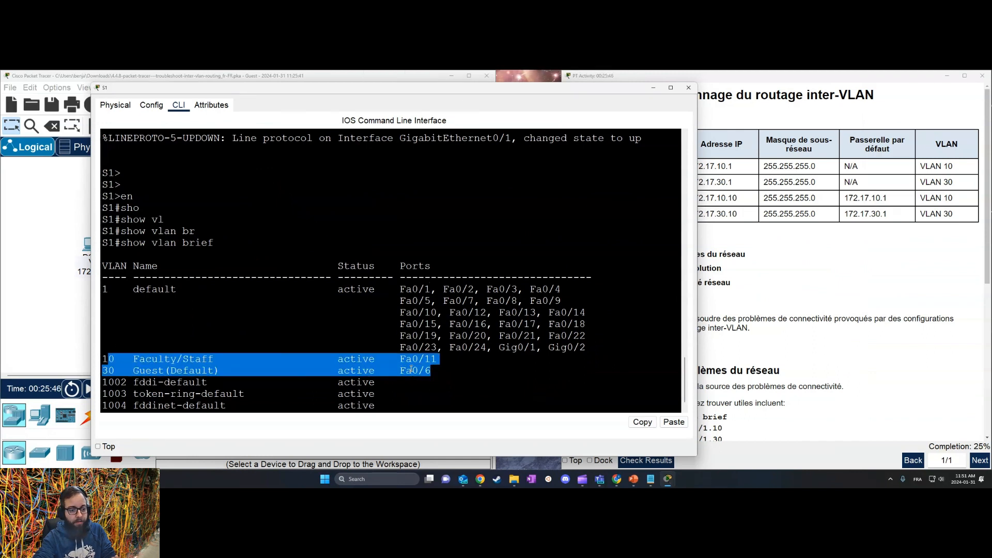
{"action": "left_click_drag", "start_coordinate": [443, 361], "coordinate": [475, 369]}
{"action": "left_click", "coordinate": [437, 372]}
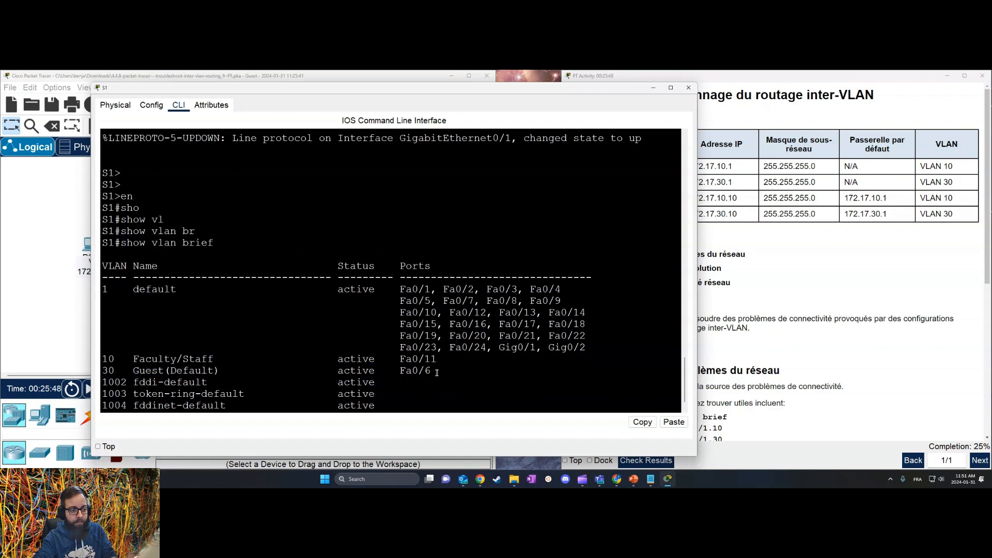
{"action": "triple_click", "coordinate": [222, 371]}
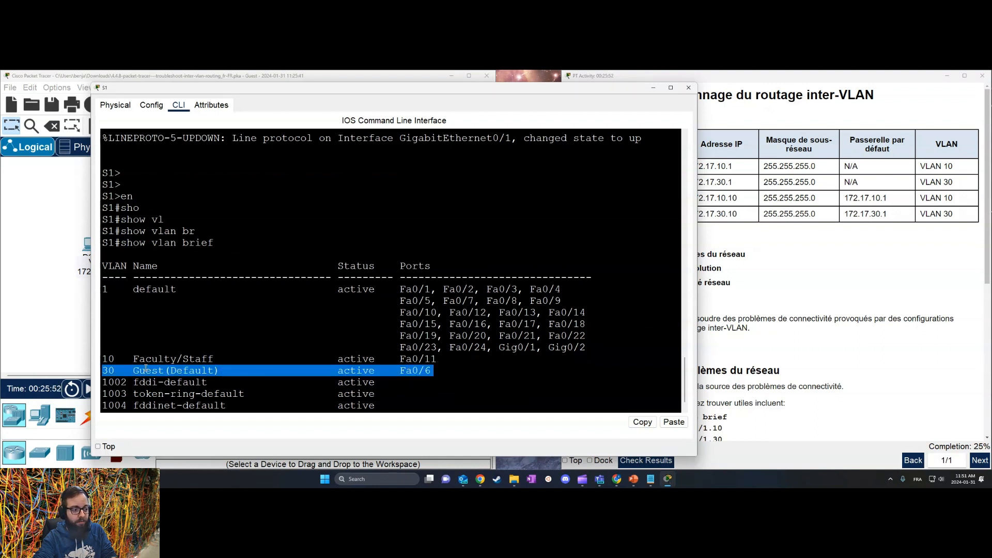
Compare S1's port assignments for VLANs 10 and 30 with the addressing table and the topology's port labels.
{"action": "left_click", "coordinate": [873, 286]}
{"action": "scroll", "coordinate": [856, 290], "scroll_direction": "down", "scroll_amount": 1}
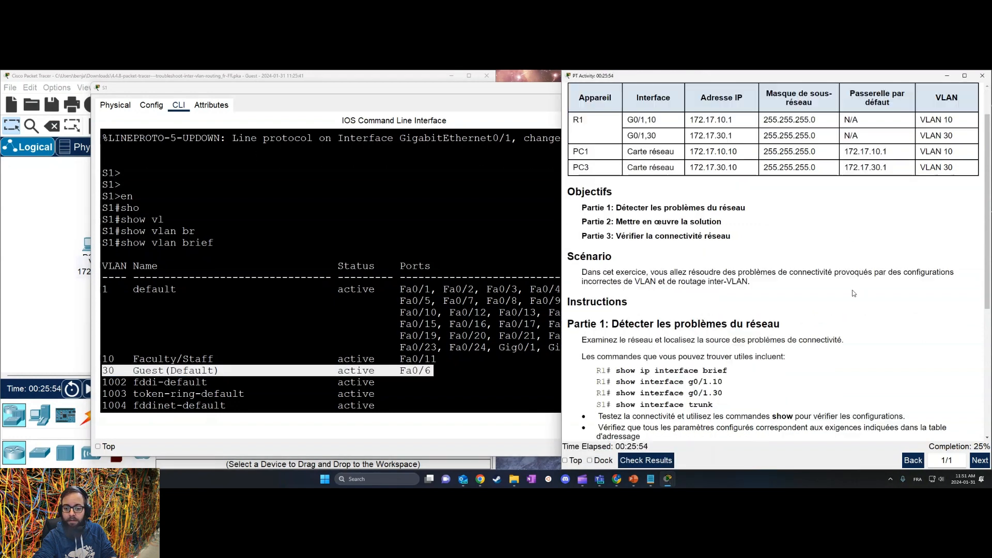
{"action": "scroll", "coordinate": [854, 293], "scroll_direction": "down", "scroll_amount": 1}
{"action": "scroll", "coordinate": [854, 293], "scroll_direction": "up", "scroll_amount": 1}
{"action": "left_click", "coordinate": [169, 256]}
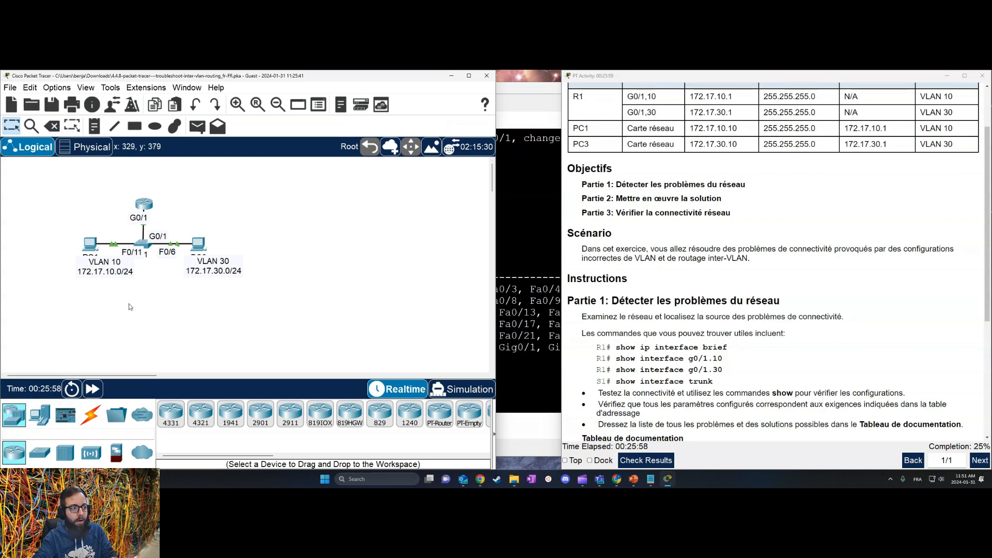
{"action": "left_click", "coordinate": [537, 280]}
{"action": "left_click_drag", "start_coordinate": [424, 358], "coordinate": [109, 353]}
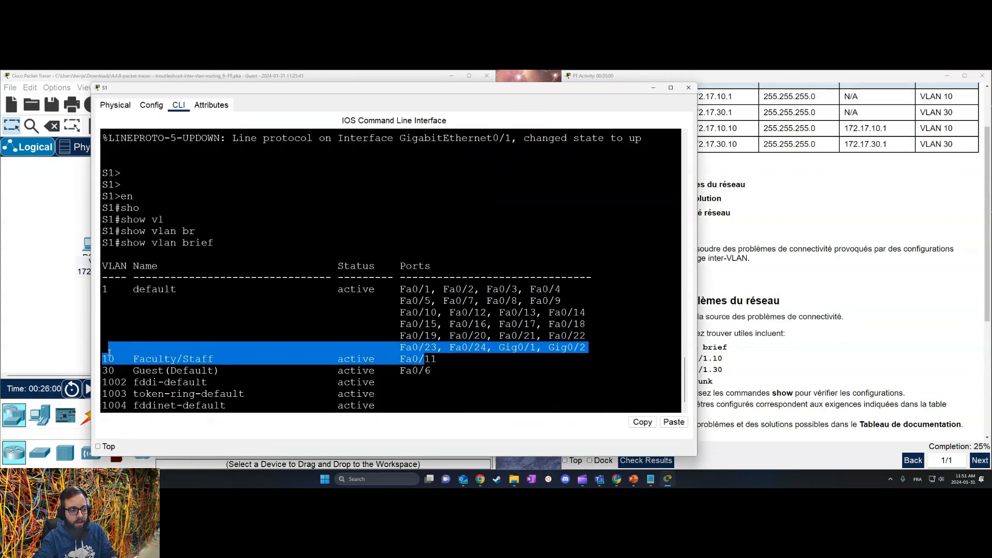
{"action": "left_click", "coordinate": [73, 333]}
{"action": "left_click", "coordinate": [595, 347]}
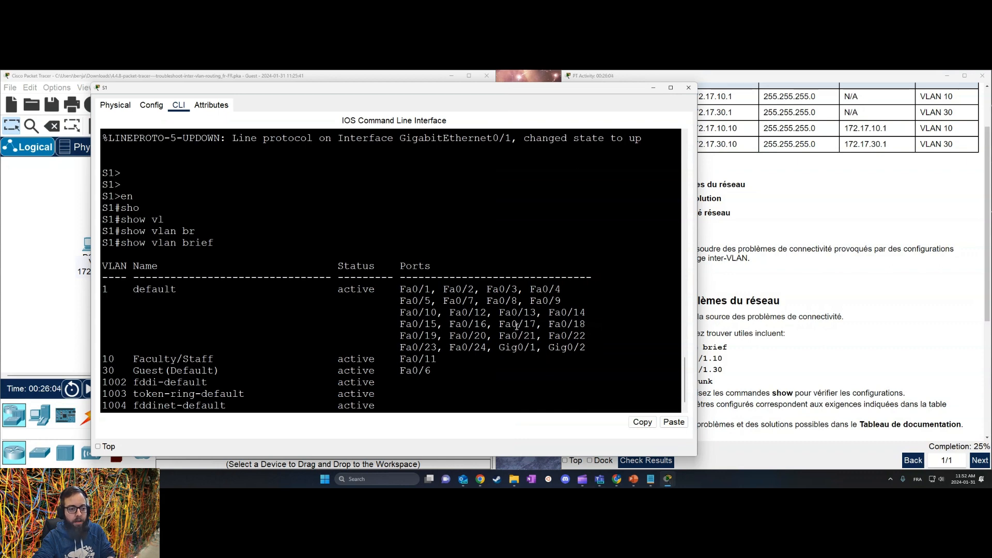
{"action": "left_click", "coordinate": [60, 320]}
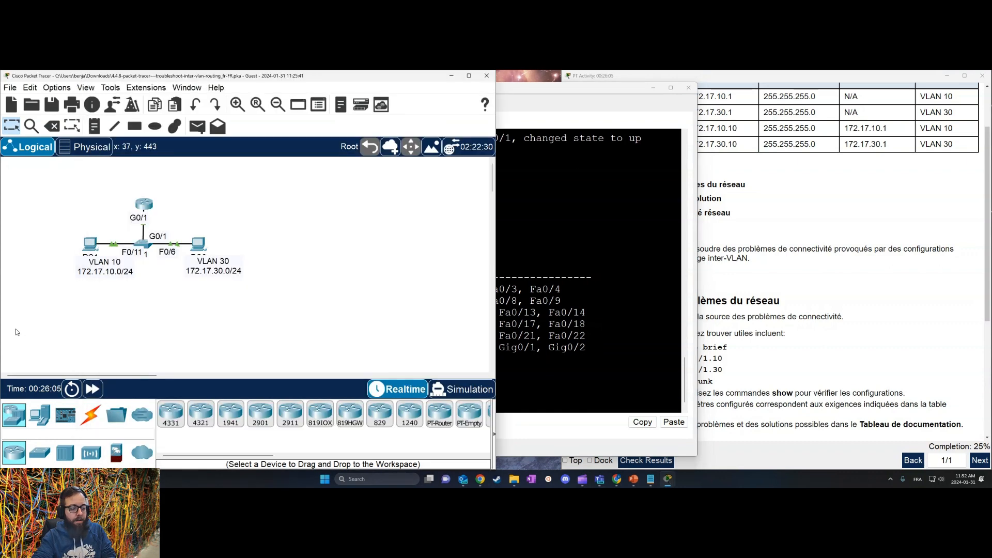
{"action": "left_click", "coordinate": [658, 353]}
{"action": "left_click", "coordinate": [78, 349]}
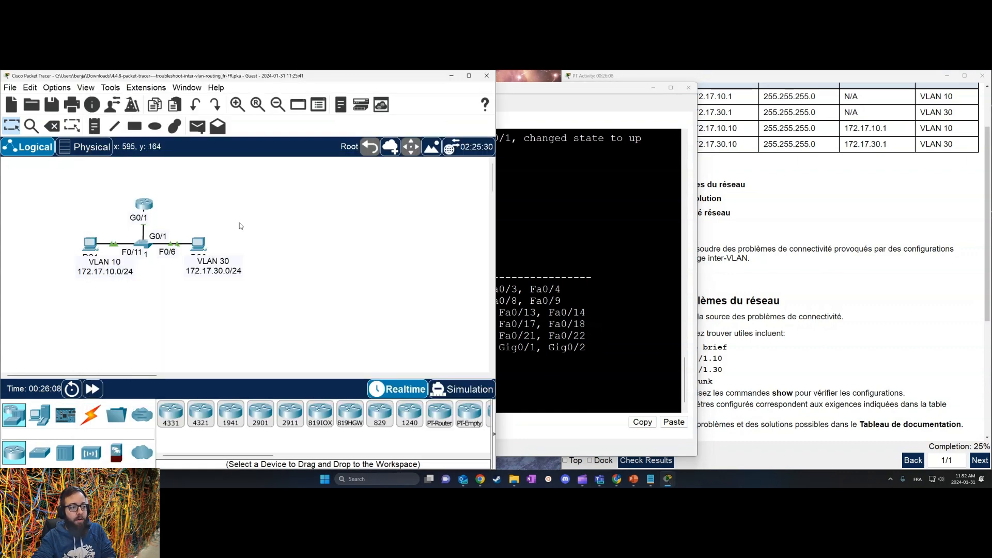
List the trunk ports on S1 with show interfaces trunk.
{"action": "left_click", "coordinate": [562, 344]}
{"action": "key", "text": "Return"}
{"action": "key", "text": "Return"}
{"action": "key", "text": "Return"}
{"action": "key", "text": "Return"}
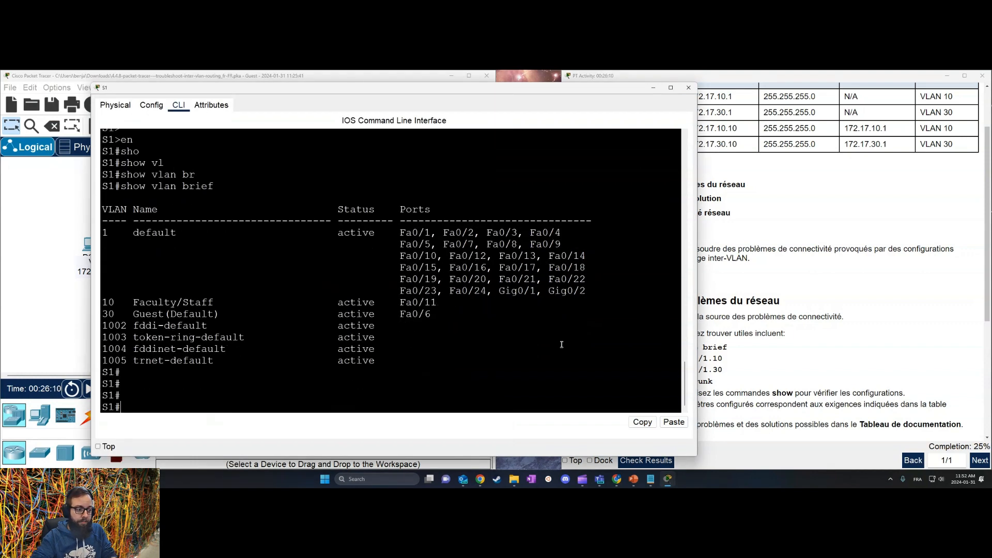
{"action": "type", "text": "show int"}
{"action": "key", "text": "Tab"}
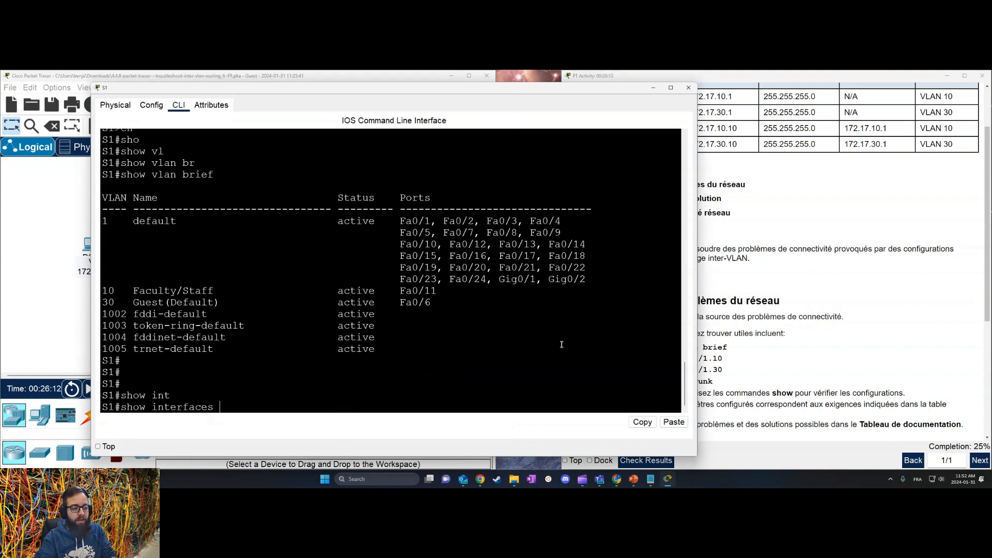
{"action": "type", "text": "tr"}
{"action": "key", "text": "Tab"}
{"action": "key", "text": "Return"}
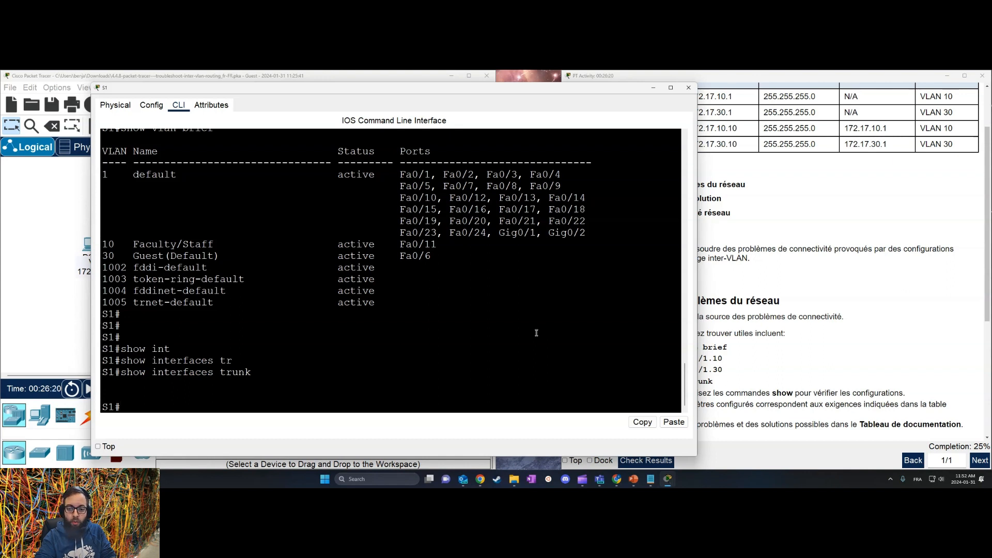
Display the switchport settings of S1's g0/1 with show interfaces g0/1 switchport.
{"action": "type", "text": "sho"}
{"action": "key", "text": "Tab"}
{"action": "type", "text": "int"}
{"action": "key", "text": "Tab"}
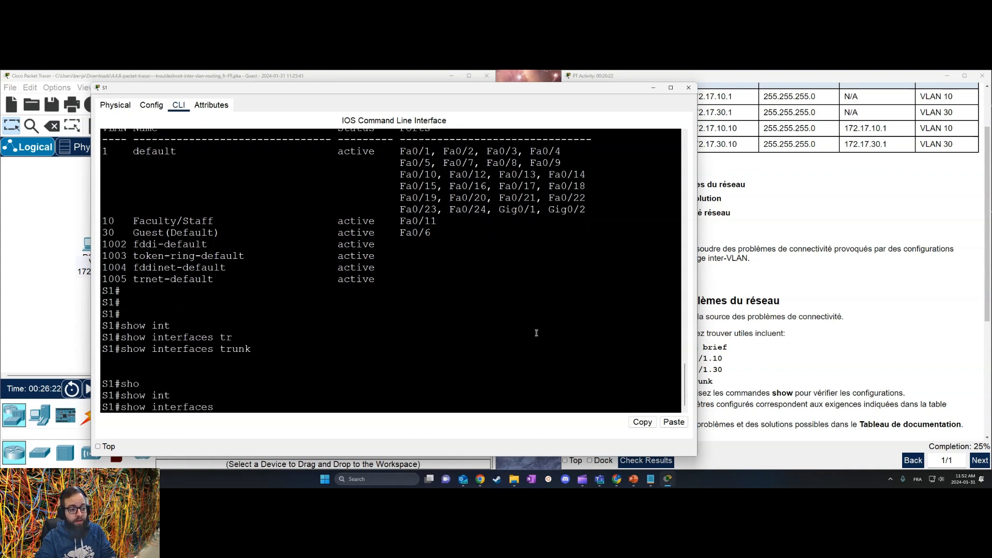
{"action": "type", "text": "g0/1 s"}
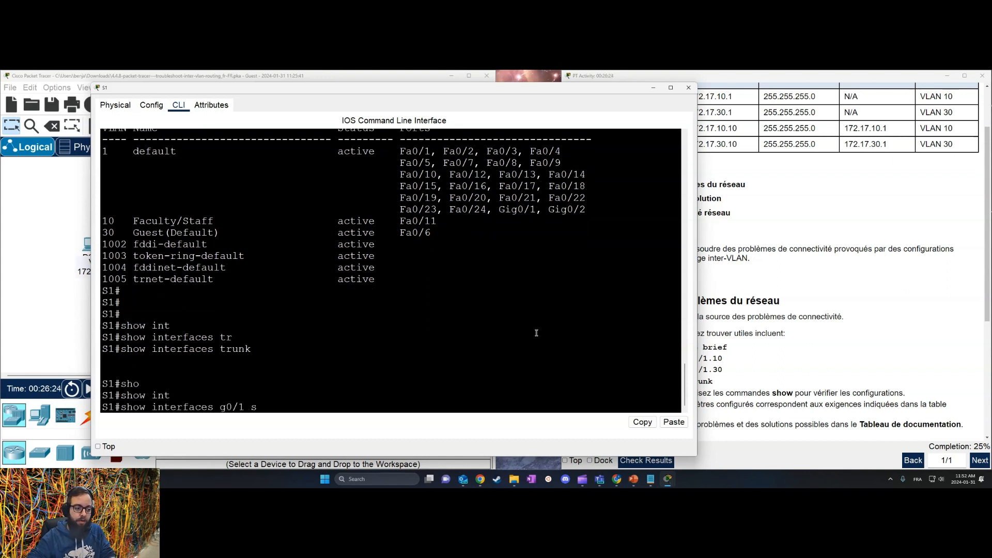
{"action": "type", "text": "w"}
{"action": "key", "text": "Tab"}
{"action": "key", "text": "Return"}
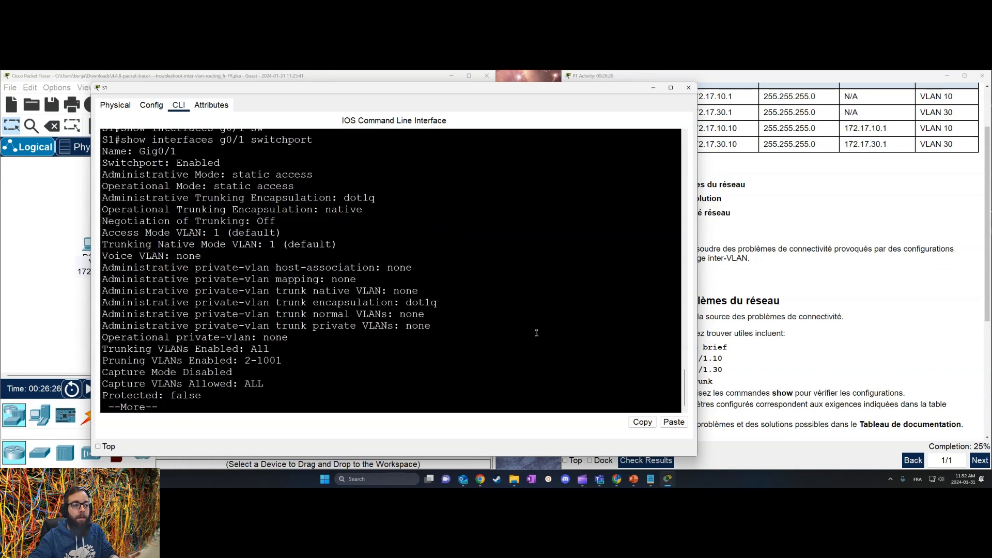
Examine Gig0/1's operating modes, trunking encapsulation, negotiation, access VLAN and native VLAN, and page to the end of the output.
{"action": "left_click_drag", "start_coordinate": [408, 93], "coordinate": [589, 99]}
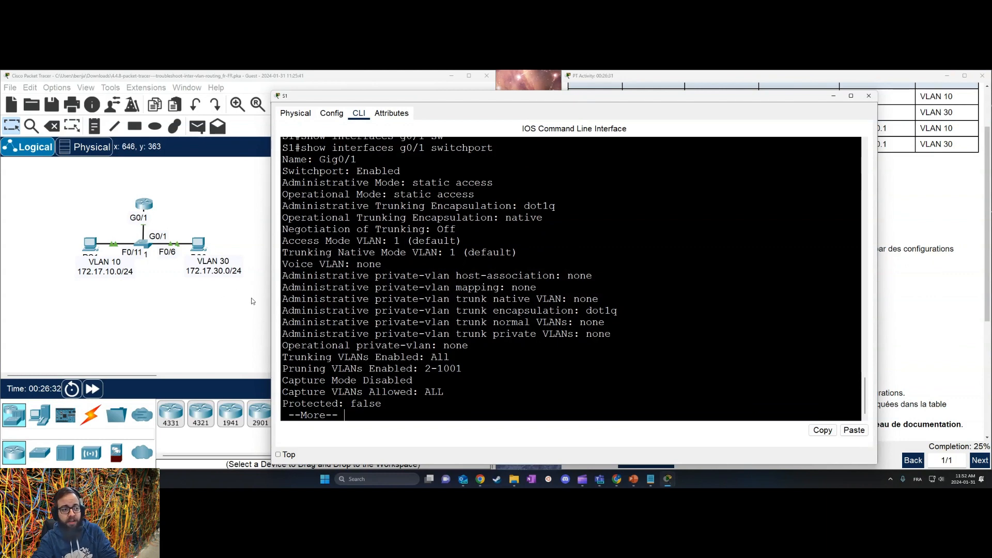
{"action": "left_click_drag", "start_coordinate": [297, 172], "coordinate": [445, 178]}
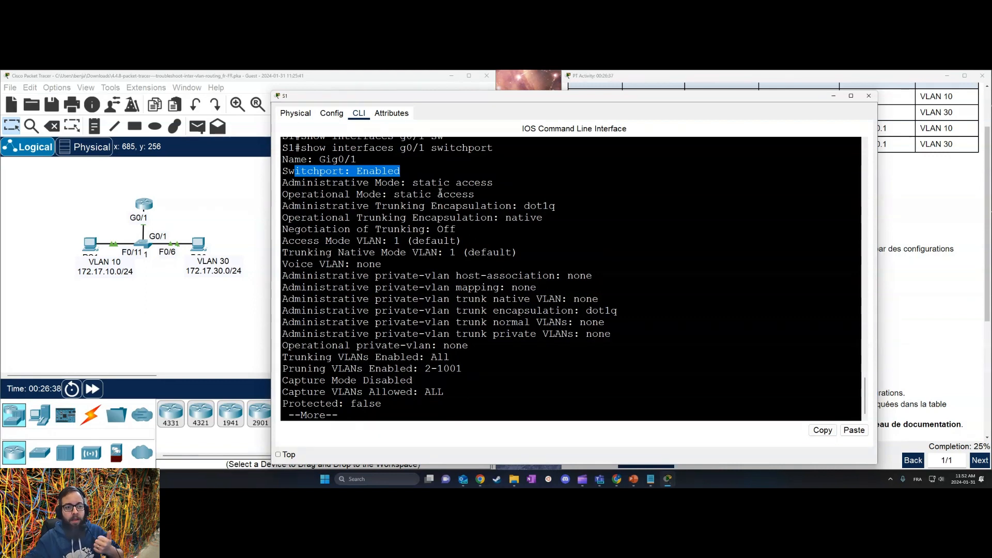
{"action": "left_click_drag", "start_coordinate": [295, 183], "coordinate": [536, 186]}
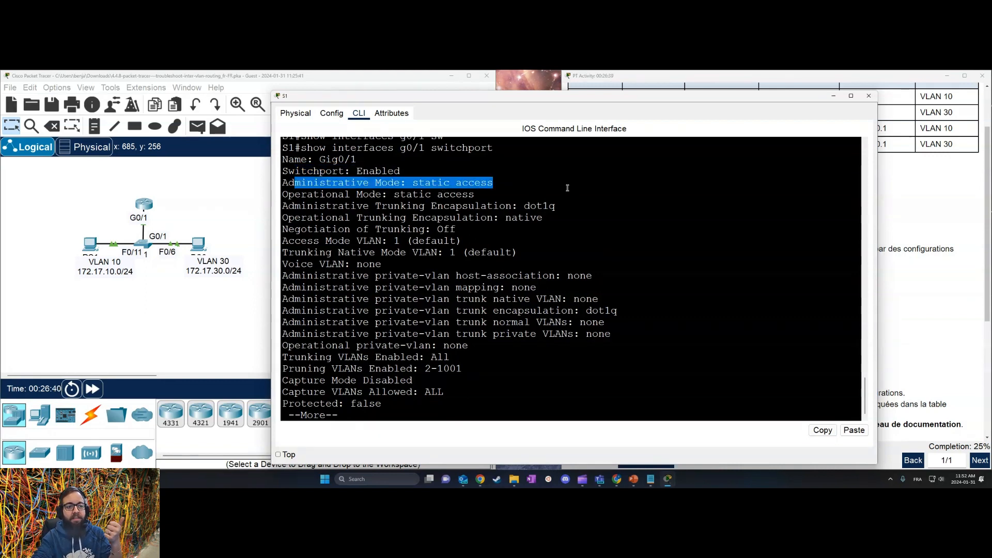
{"action": "left_click_drag", "start_coordinate": [320, 194], "coordinate": [523, 192]}
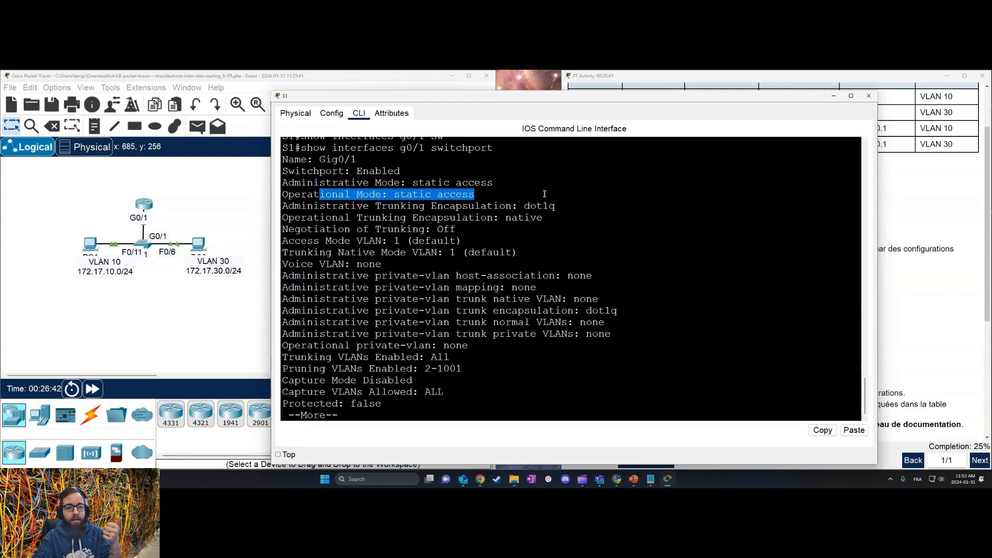
{"action": "left_click_drag", "start_coordinate": [326, 207], "coordinate": [587, 205]}
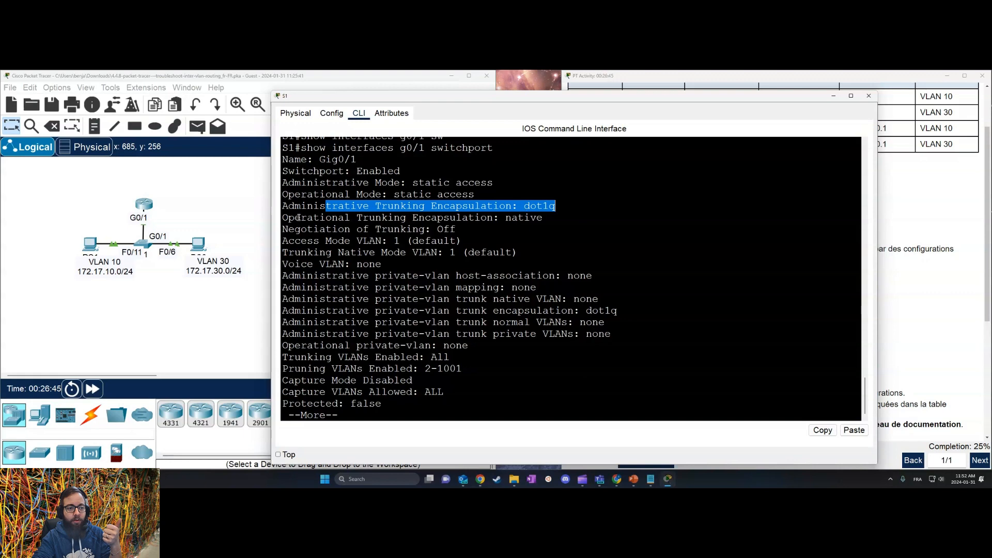
{"action": "left_click_drag", "start_coordinate": [307, 218], "coordinate": [620, 215]}
{"action": "left_click_drag", "start_coordinate": [325, 229], "coordinate": [518, 229]}
{"action": "left_click_drag", "start_coordinate": [288, 241], "coordinate": [512, 245]}
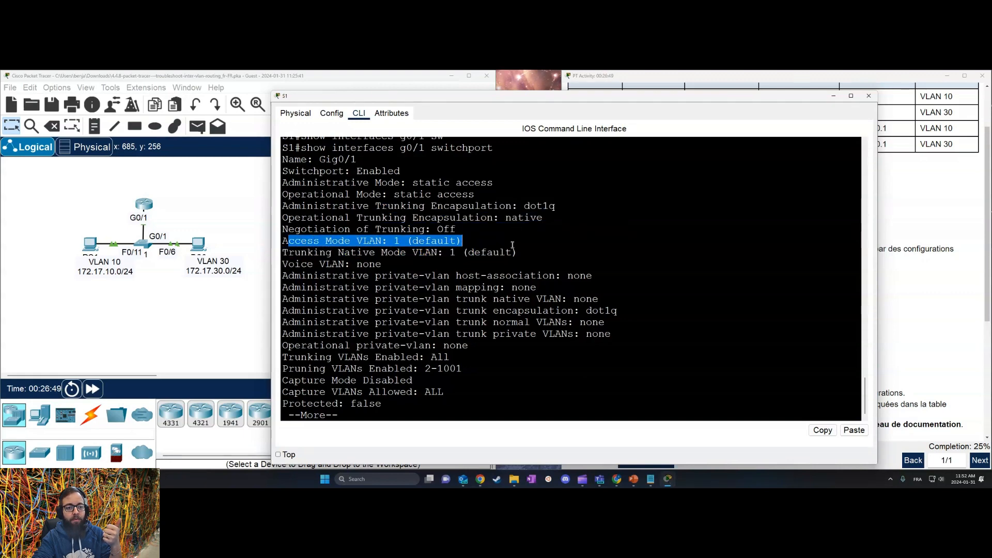
{"action": "left_click_drag", "start_coordinate": [301, 253], "coordinate": [518, 253]}
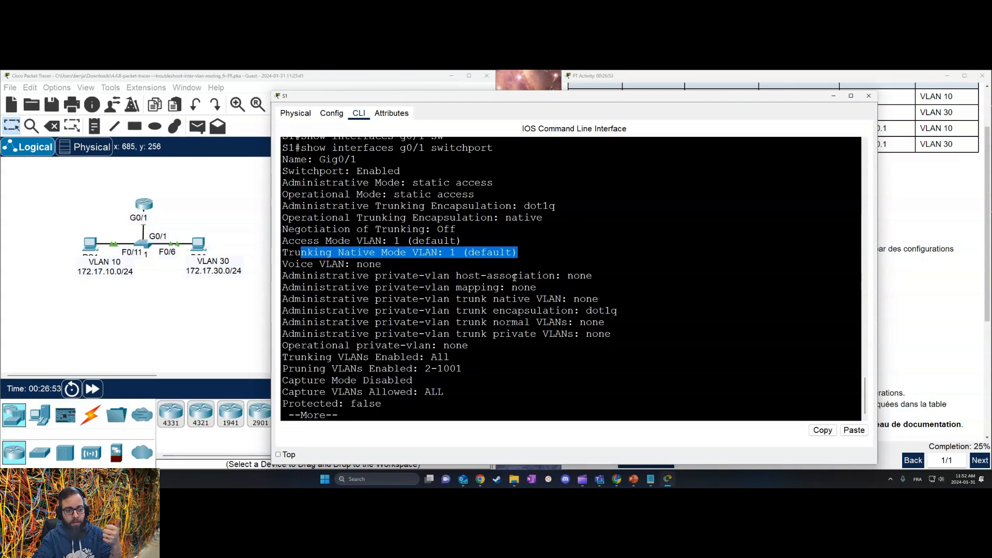
{"action": "key", "text": "space"}
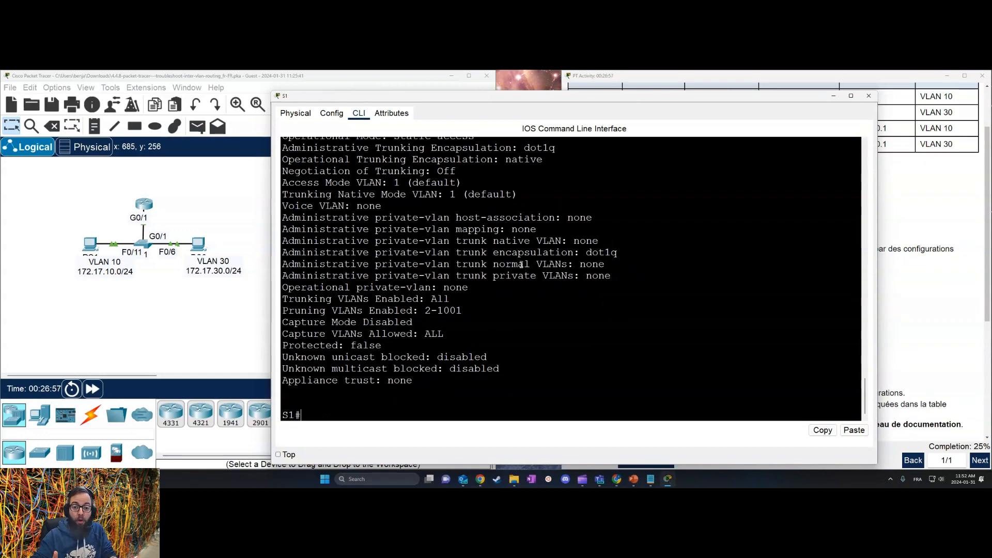
Try to display S1's running configuration from g0/1 onward with show run | begin interface g0/1.
{"action": "type", "text": "show run "}
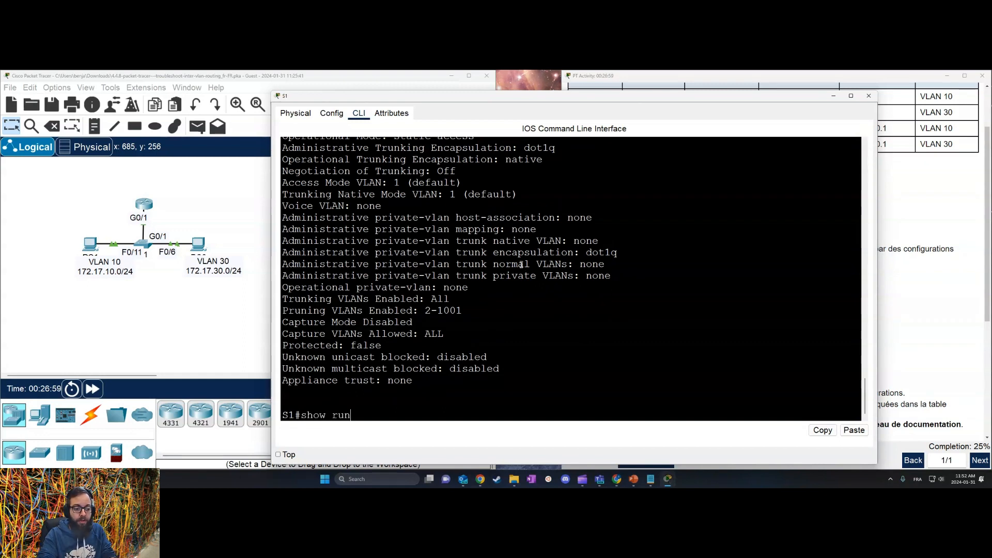
{"action": "type", "text": "| begi"}
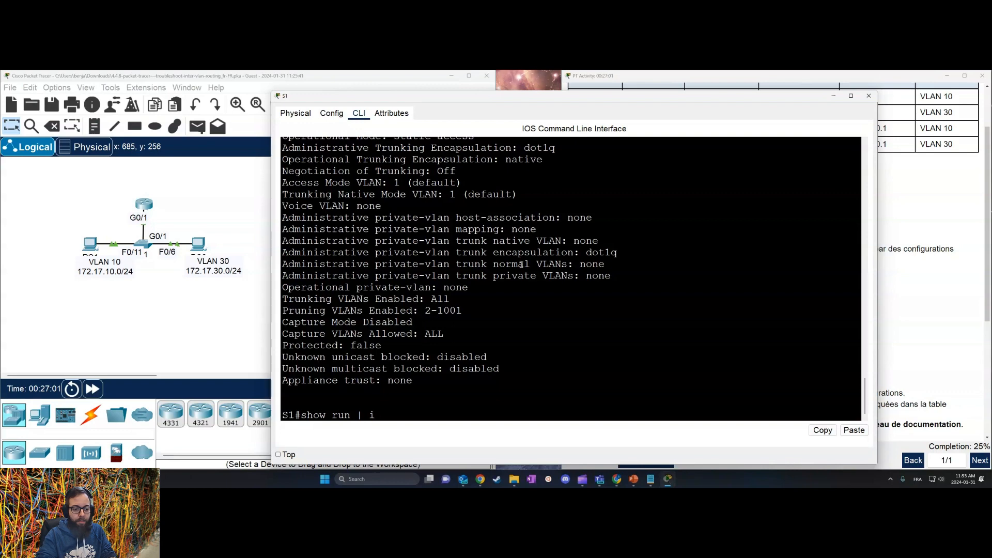
{"action": "type", "text": "n int"}
{"action": "key", "text": "Tab"}
{"action": "type", "text": "er"}
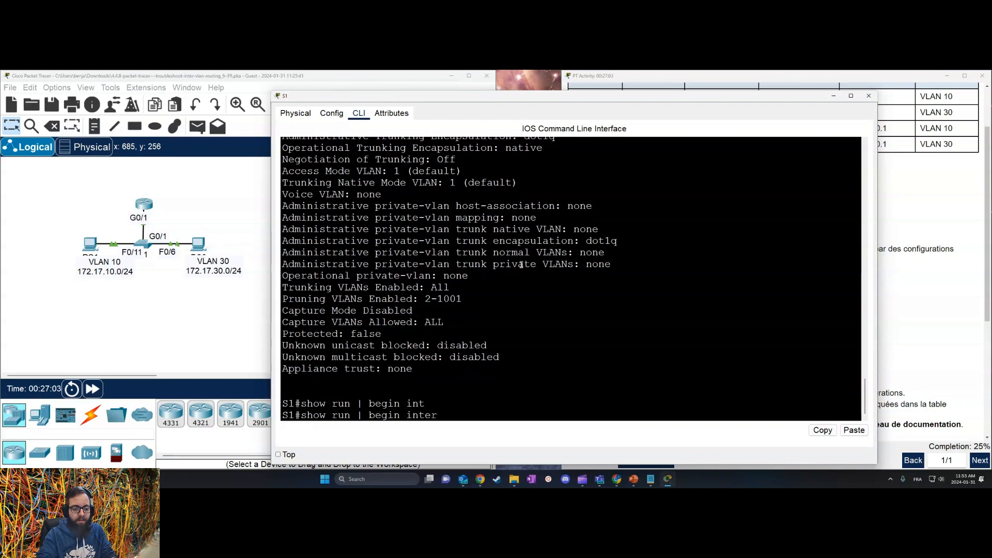
{"action": "type", "text": "face g0/1"}
{"action": "key", "text": "Return"}
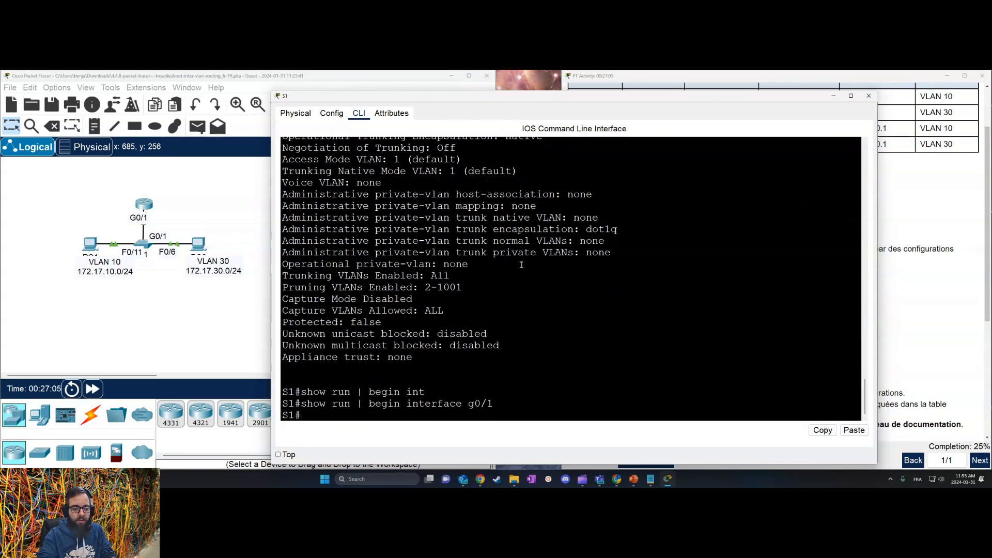
Broaden the running-configuration filter to show run | begin interface and run it on S1.
{"action": "key", "text": "Up"}
{"action": "key", "text": "BackSpace"}
{"action": "key", "text": "BackSpace"}
{"action": "key", "text": "BackSpace"}
{"action": "key", "text": "Tab"}
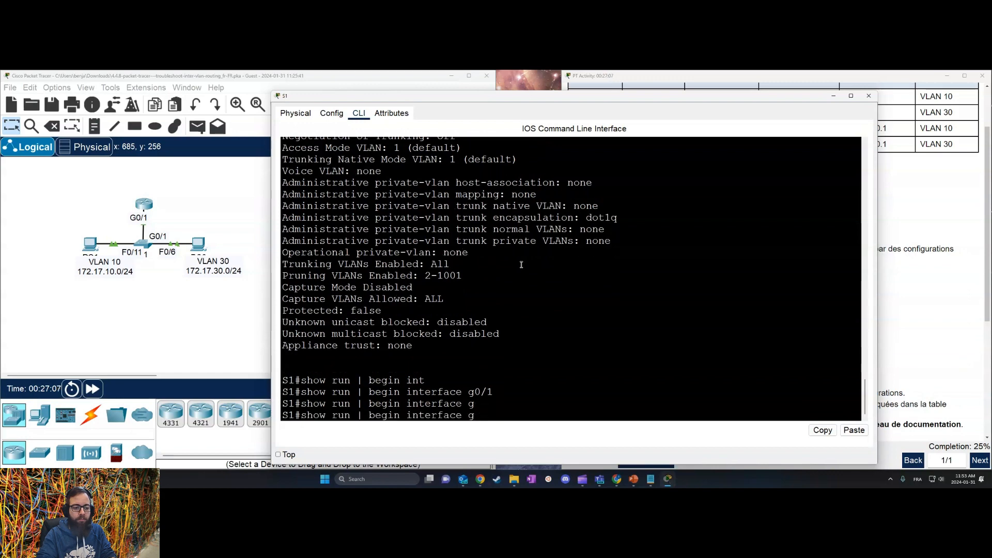
{"action": "key", "text": "BackSpace"}
{"action": "key", "text": "Return"}
Page to GigabitEthernet0/1 in S1's running configuration, check its switchport mode, and return to the prompt.
{"action": "key", "text": "space"}
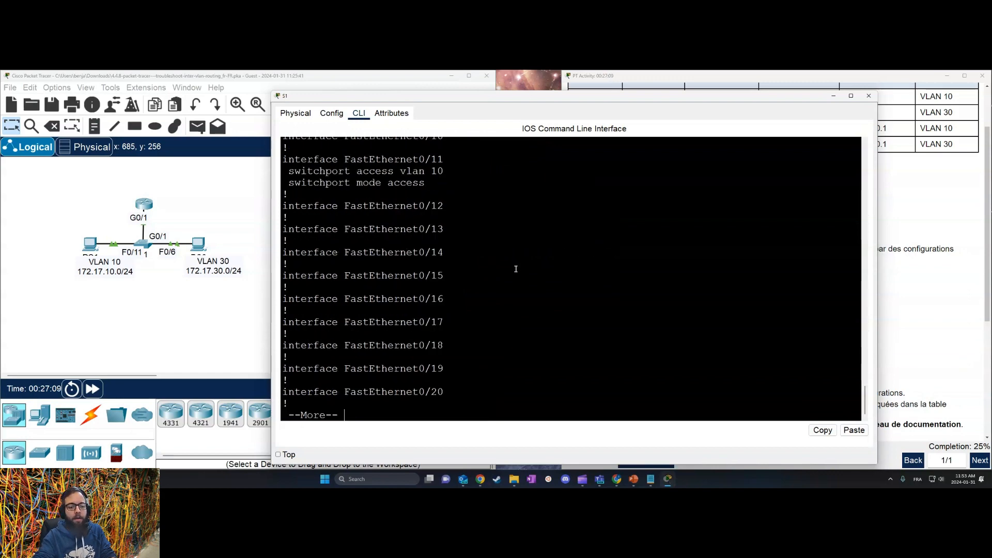
{"action": "key", "text": "space"}
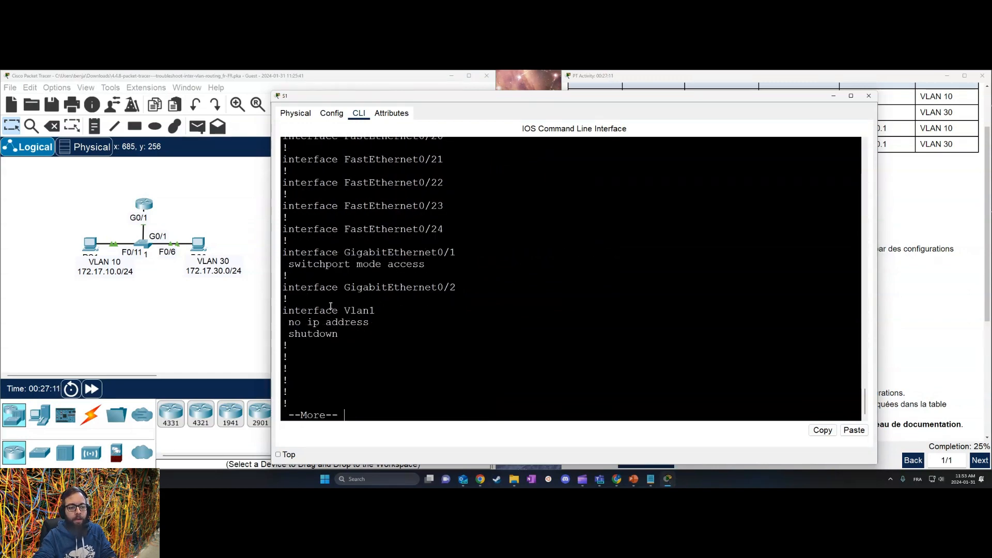
{"action": "scroll", "coordinate": [435, 285], "scroll_direction": "up", "scroll_amount": 1}
{"action": "left_click_drag", "start_coordinate": [429, 289], "coordinate": [282, 274]}
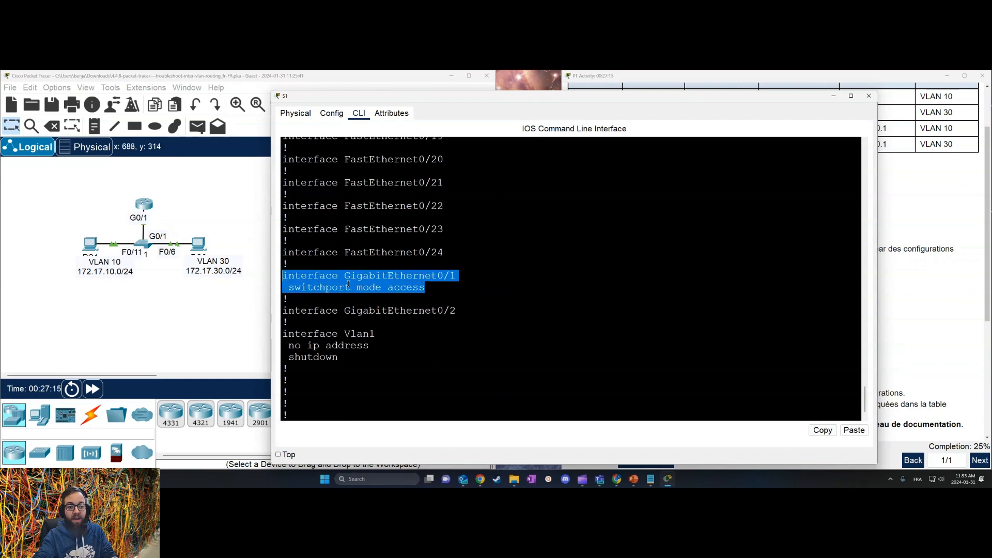
{"action": "left_click", "coordinate": [511, 289]}
{"action": "scroll", "coordinate": [513, 310], "scroll_direction": "down", "scroll_amount": 1}
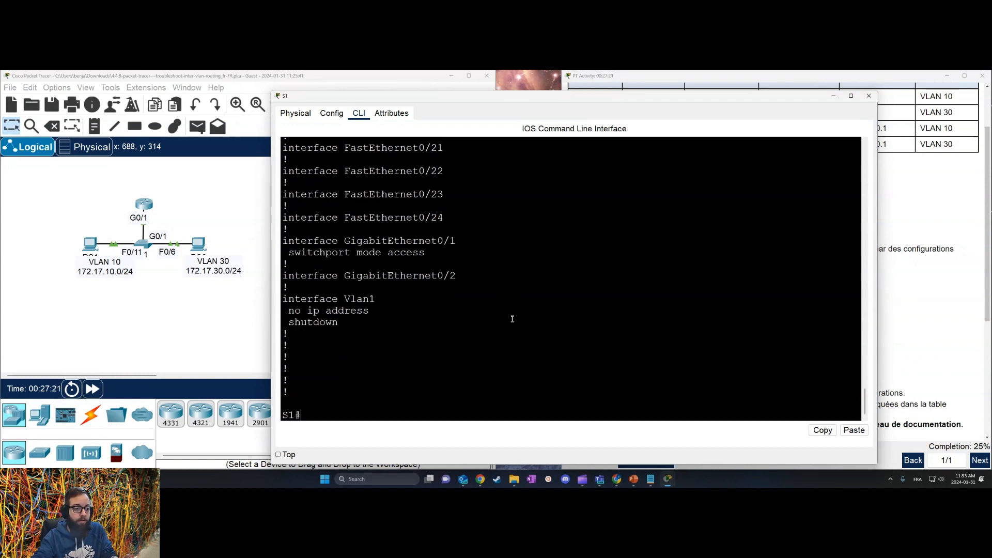
Enter global configuration mode on S1 and access the configuration of interface g0/1.
{"action": "type", "text": "conf t"}
{"action": "key", "text": "Return"}
{"action": "type", "text": "ig)#i"}
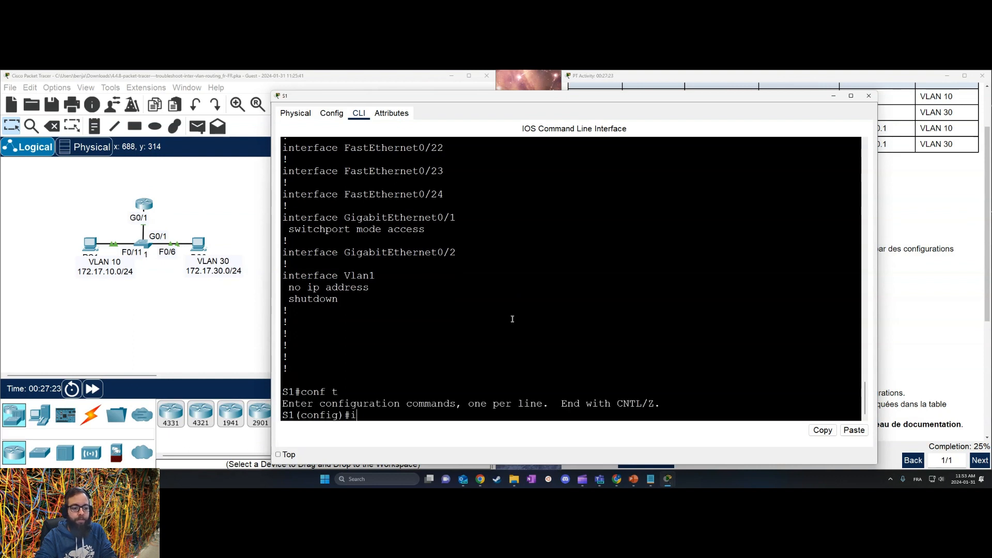
{"action": "type", "text": "nt"}
{"action": "key", "text": "Tab"}
{"action": "type", "text": "g0/"}
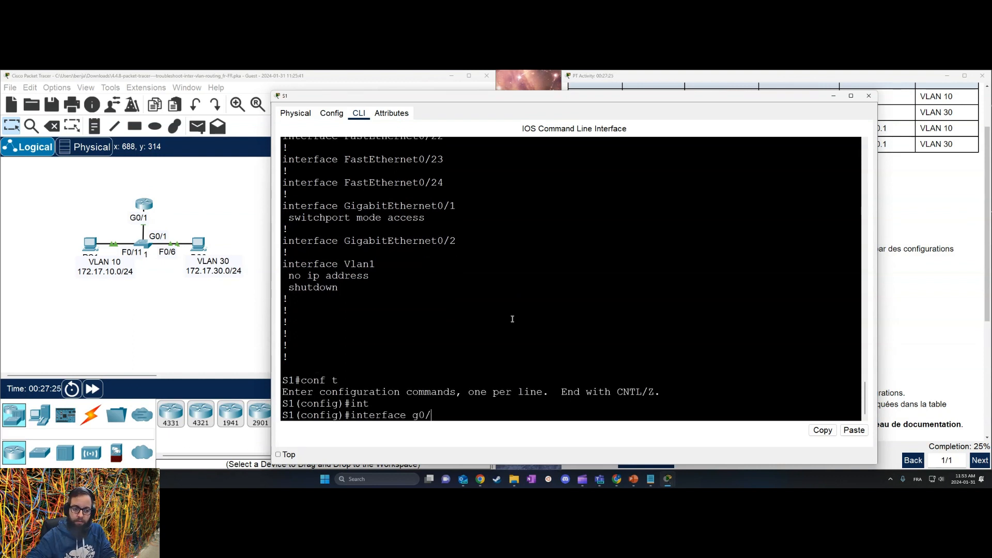
{"action": "type", "text": "1"}
{"action": "key", "text": "Return"}
Set S1's g0/1 port to trunk mode with switchport mode trunk.
{"action": "type", "text": "sw"}
{"action": "key", "text": "Tab"}
{"action": "type", "text": "m"}
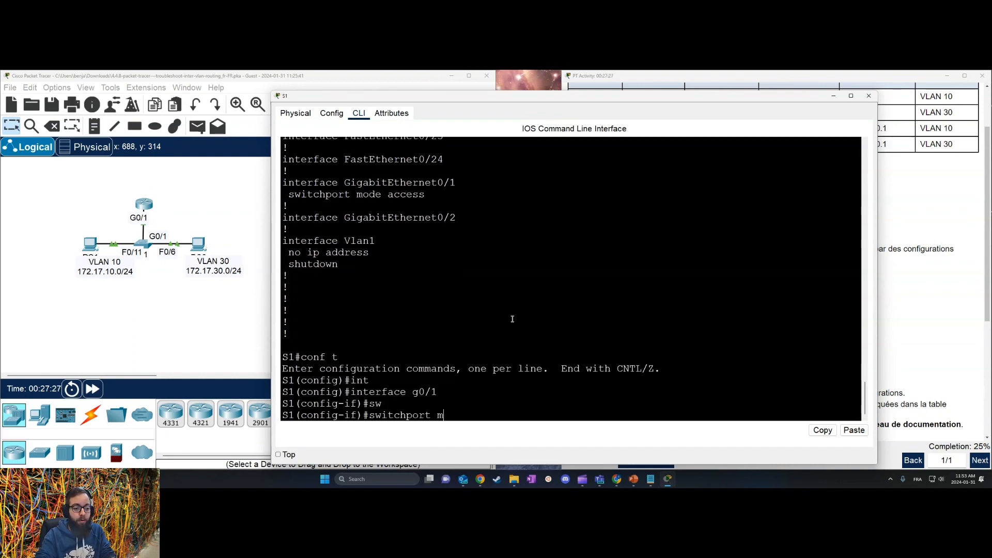
{"action": "type", "text": "o"}
{"action": "key", "text": "Tab"}
{"action": "type", "text": "tr"}
{"action": "key", "text": "Tab"}
{"action": "key", "text": "Return"}
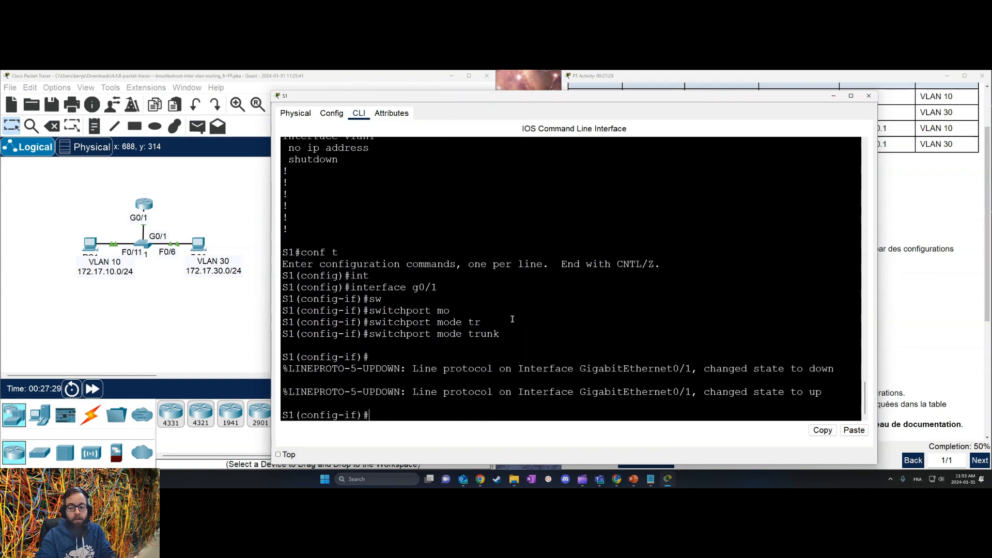
Compose the switchport trunk allowed vlan command for S1's g0/1 with VLANs 10,20.
{"action": "type", "text": "sw"}
{"action": "key", "text": "Tab"}
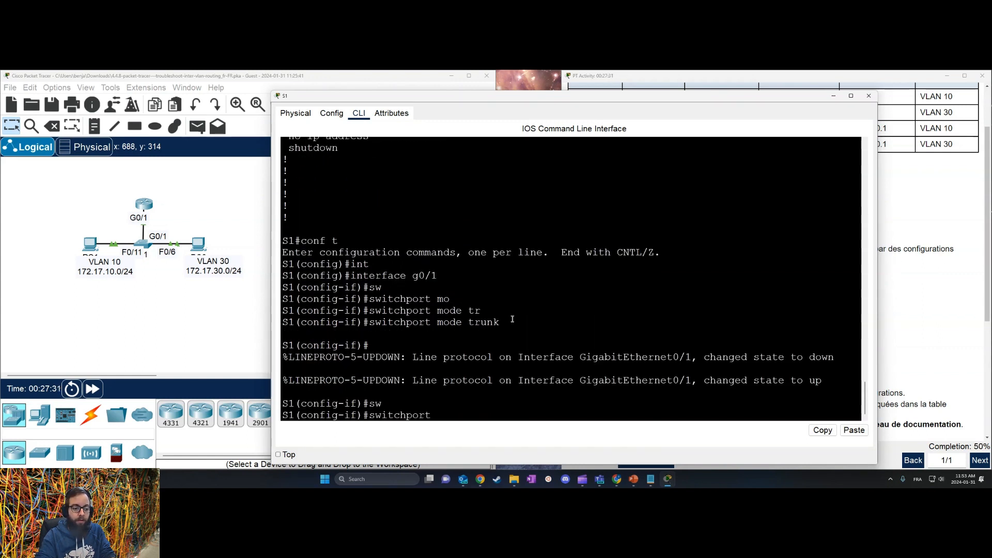
{"action": "type", "text": "tr"}
{"action": "key", "text": "Tab"}
{"action": "type", "text": "vl"}
{"action": "key", "text": "Tab"}
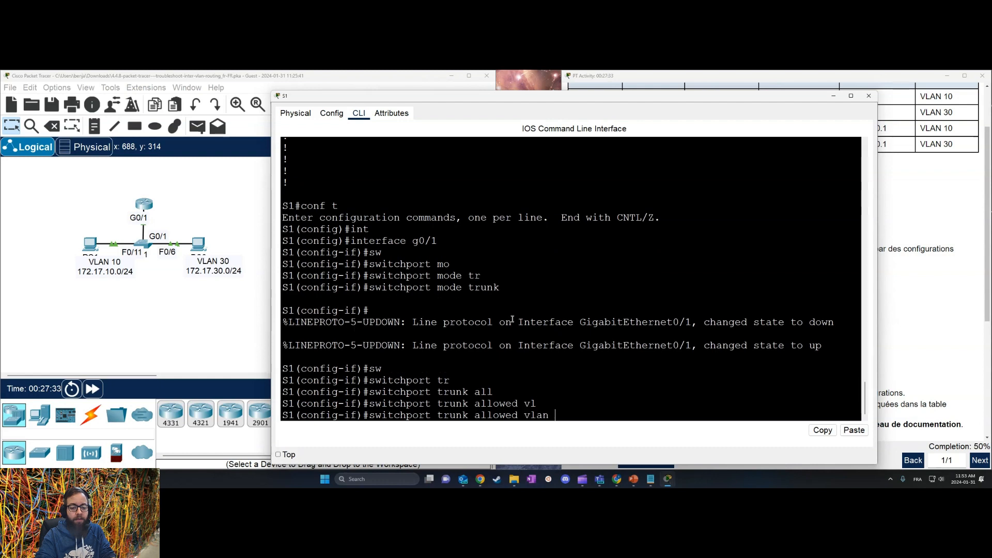
{"action": "type", "text": "10,20"}
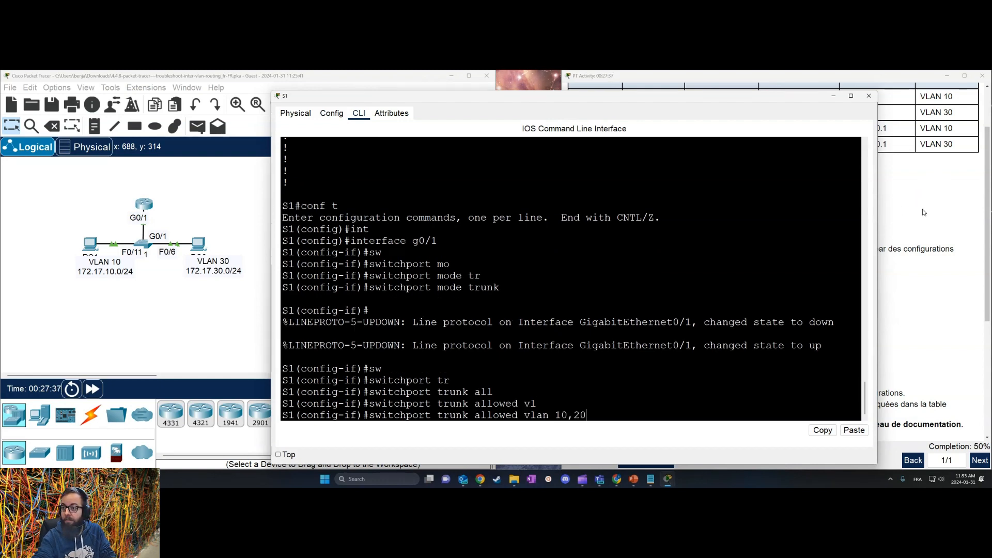
Check the VLANs in the activity's addressing table and set the VLANs allowed on the g0/1 trunk to 10,30.
{"action": "scroll", "coordinate": [925, 181], "scroll_direction": "up", "scroll_amount": 1}
{"action": "left_click", "coordinate": [925, 181]}
{"action": "left_click", "coordinate": [517, 298]}
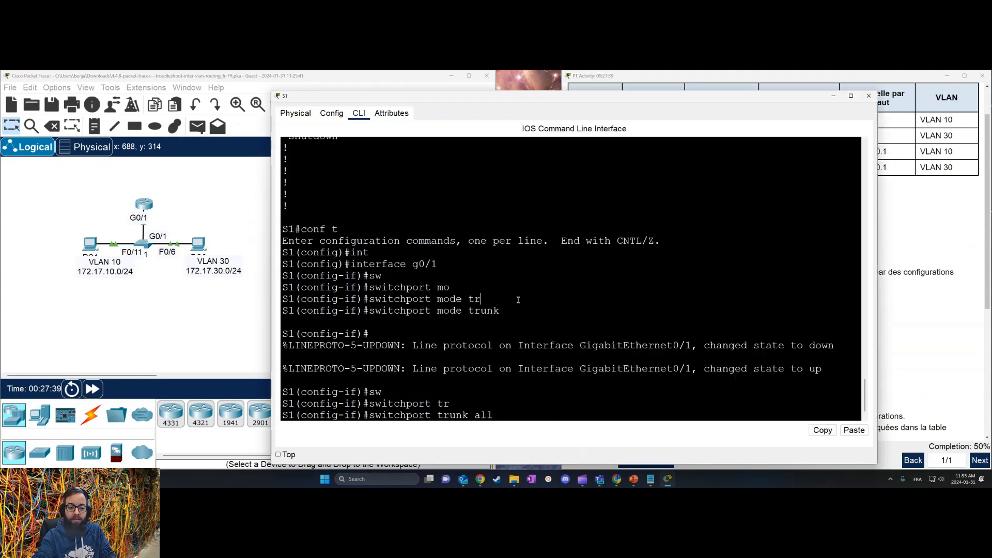
{"action": "key", "text": "Up"}
{"action": "key", "text": "BackSpace"}
{"action": "key", "text": "BackSpace"}
{"action": "type", "text": "30"}
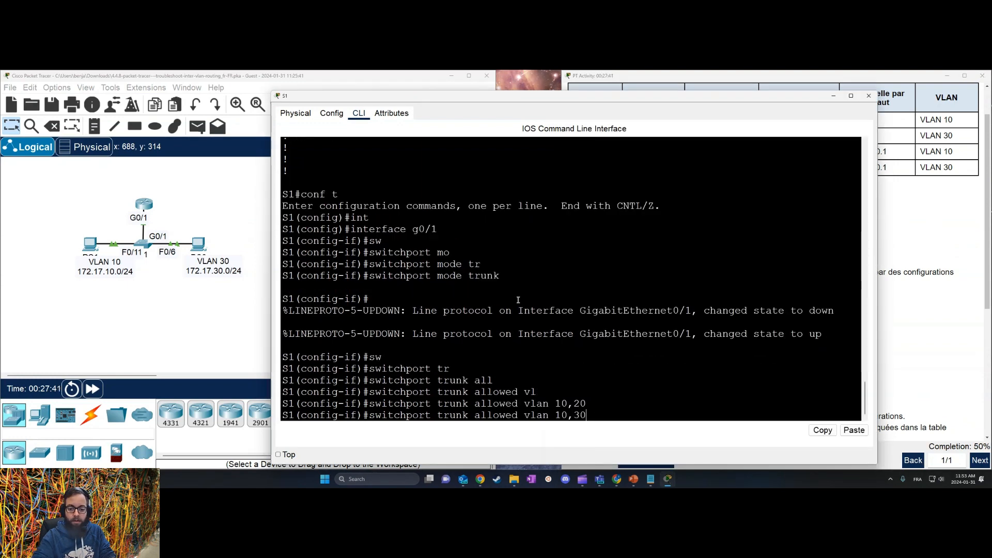
{"action": "key", "text": "Return"}
Reapply switchport mode trunk on S1's g0/1 and enable the port with no sh.
{"action": "type", "text": "sw"}
{"action": "key", "text": "Tab"}
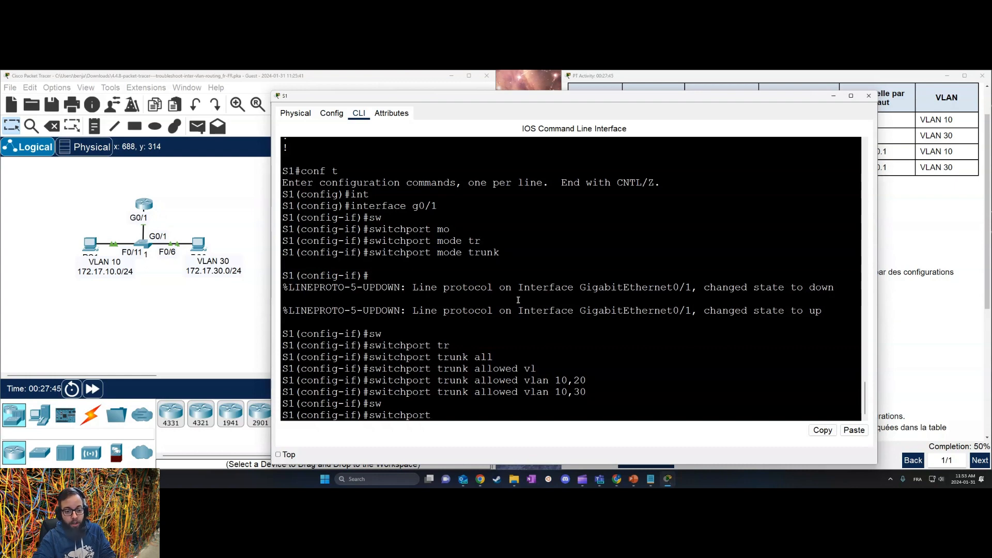
{"action": "key", "text": "BackSpace"}
{"action": "key", "text": "BackSpace"}
{"action": "key", "text": "BackSpace"}
{"action": "key", "text": "Tab"}
{"action": "type", "text": "mo"}
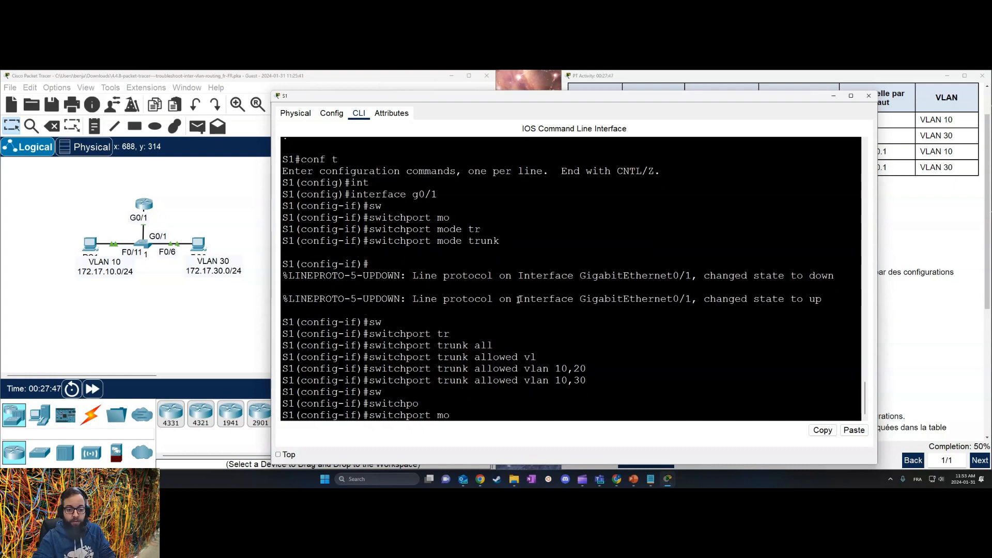
{"action": "key", "text": "Tab"}
{"action": "type", "text": "tr"}
{"action": "key", "text": "Tab"}
{"action": "key", "text": "Return"}
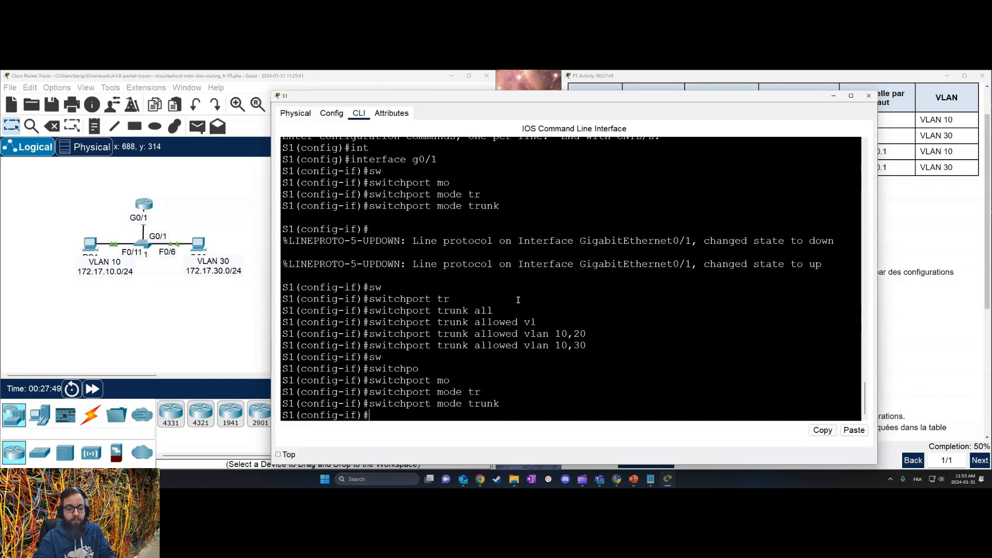
{"action": "type", "text": "no sh"}
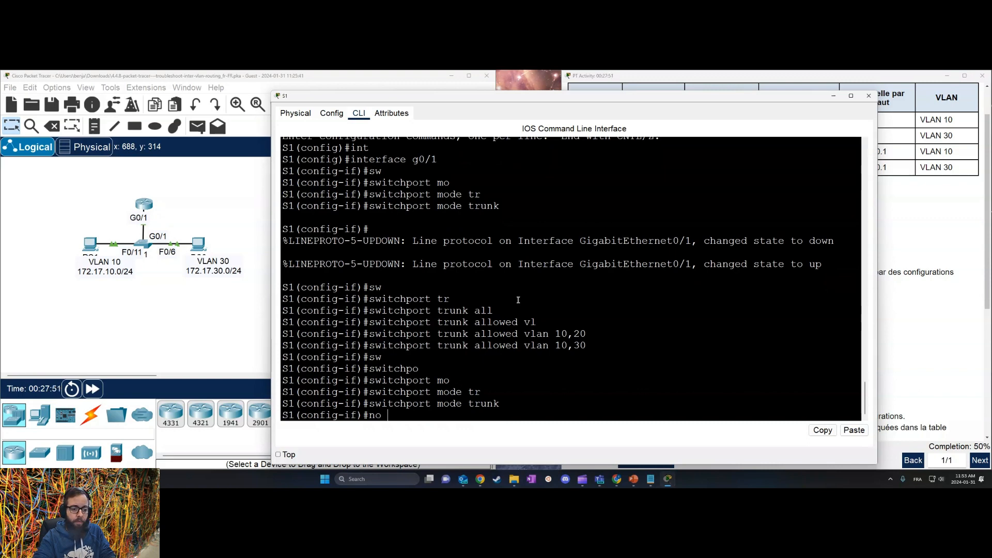
{"action": "key", "text": "Return"}
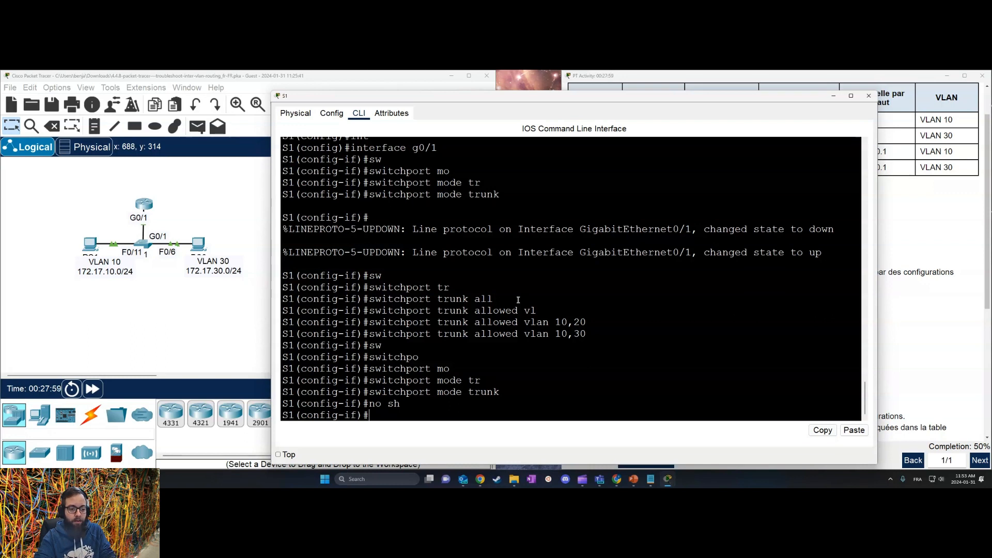
Leave g0/1's interface configuration mode on S1 with exit.
{"action": "type", "text": "shjow"}
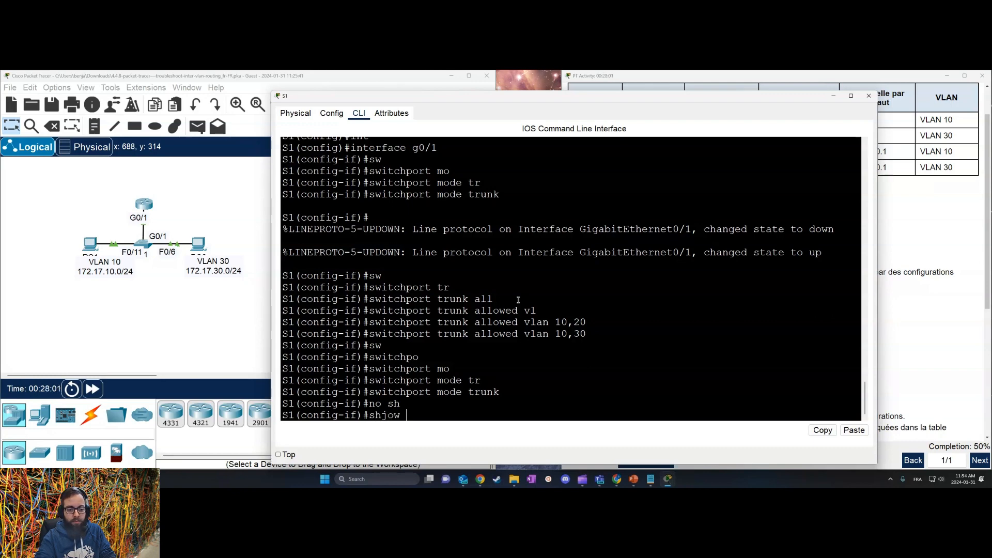
{"action": "key", "text": "BackSpace"}
{"action": "key", "text": "BackSpace"}
{"action": "key", "text": "BackSpace"}
{"action": "key", "text": "BackSpace"}
{"action": "key", "text": "BackSpace"}
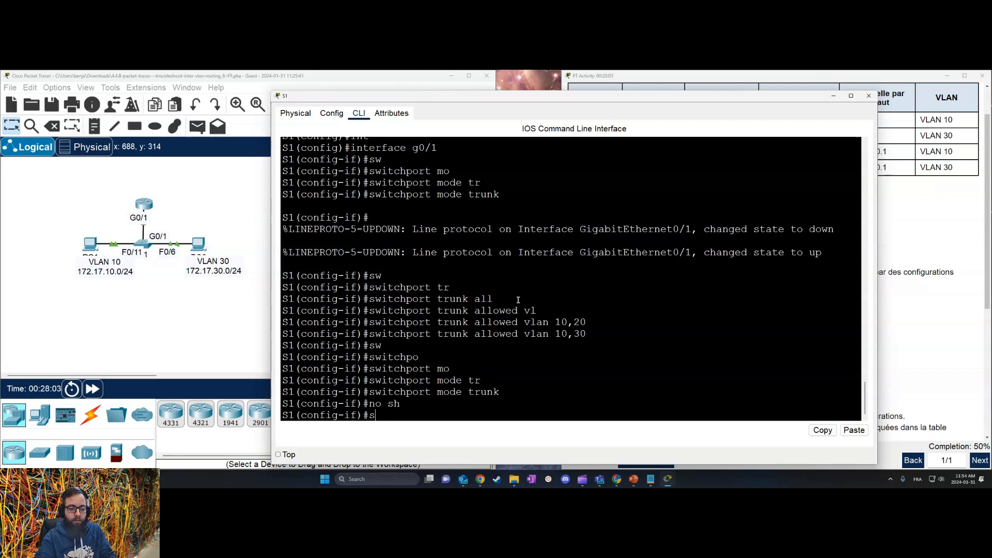
{"action": "key", "text": "BackSpace"}
{"action": "type", "text": "exit"}
{"action": "key", "text": "Return"}
Try to list S1's interfaces from configuration mode with do sh int br.
{"action": "type", "text": "do sh uin"}
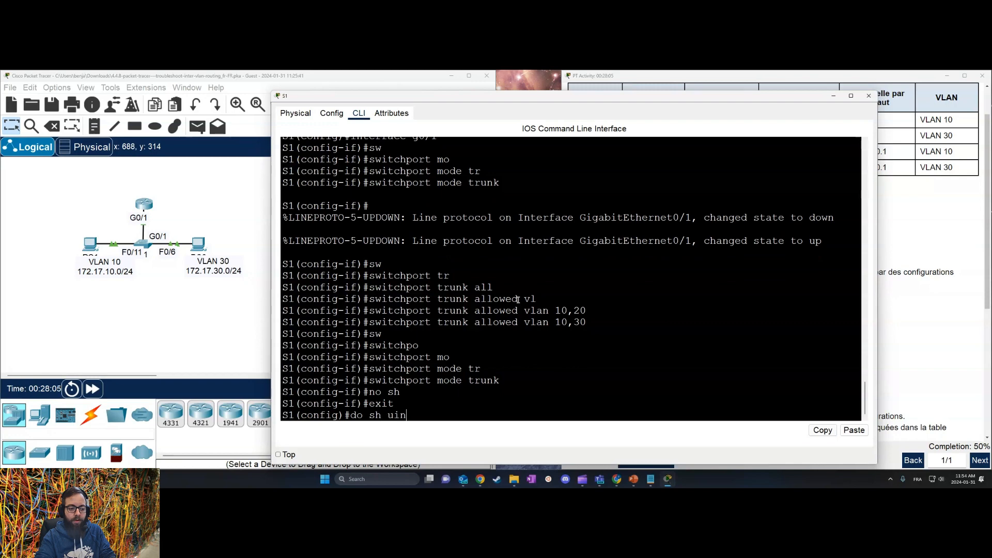
{"action": "key", "text": "BackSpace"}
{"action": "key", "text": "BackSpace"}
{"action": "key", "text": "BackSpace"}
{"action": "type", "text": "int br"}
{"action": "key", "text": "Return"}
Run do sh int tr on S1 and examine g0/1's trunking status and allowed VLANs.
{"action": "key", "text": "Up"}
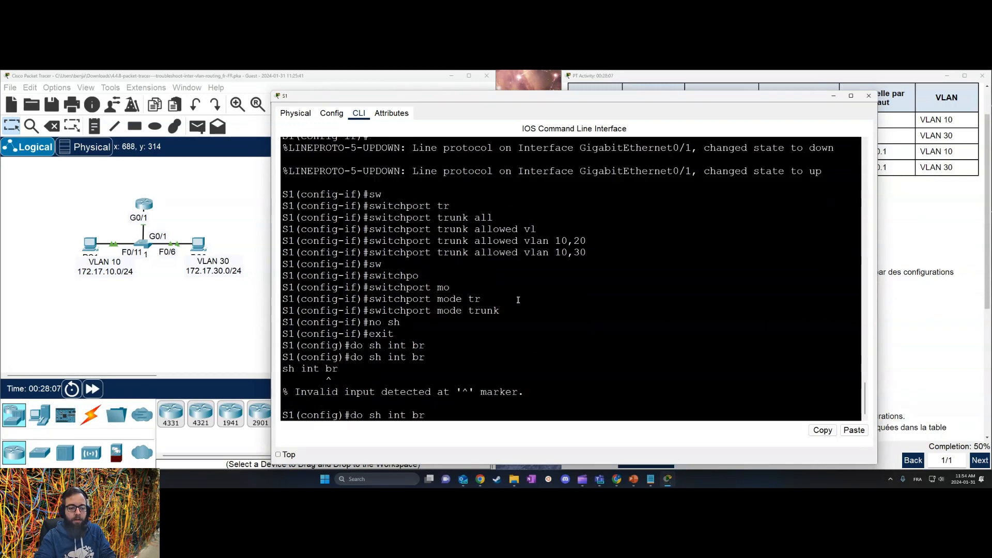
{"action": "key", "text": "BackSpace"}
{"action": "key", "text": "BackSpace"}
{"action": "type", "text": "tr"}
{"action": "key", "text": "Return"}
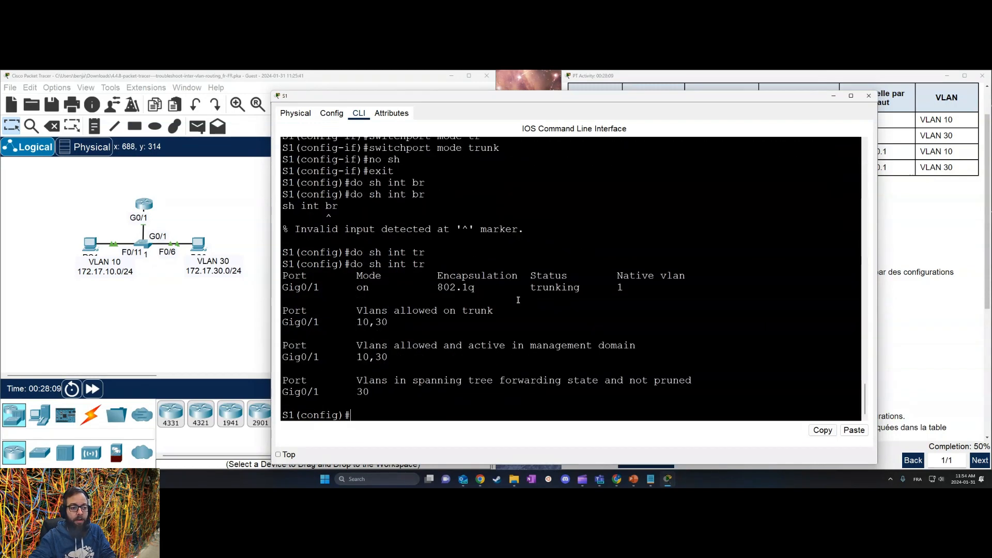
{"action": "triple_click", "coordinate": [310, 287]}
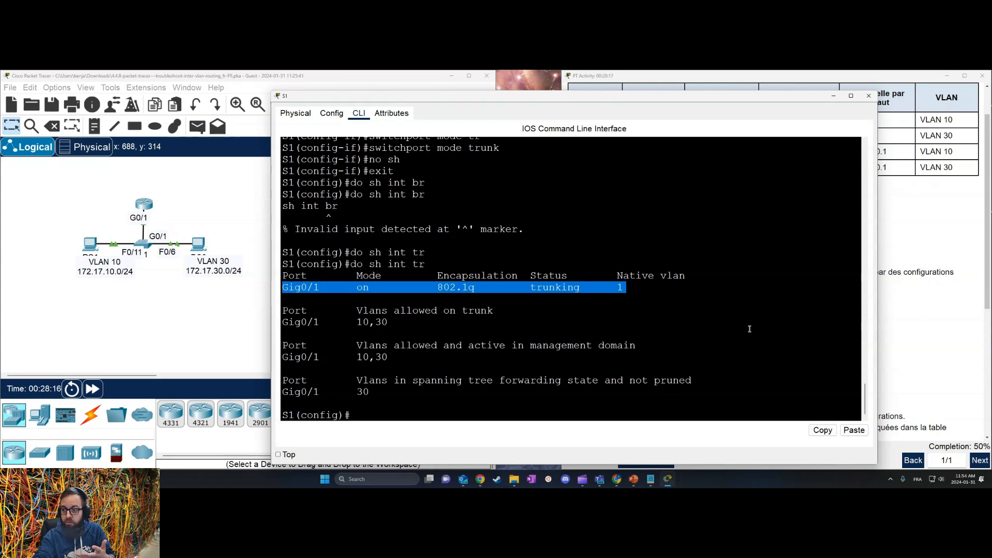
{"action": "left_click_drag", "start_coordinate": [337, 315], "coordinate": [524, 320]}
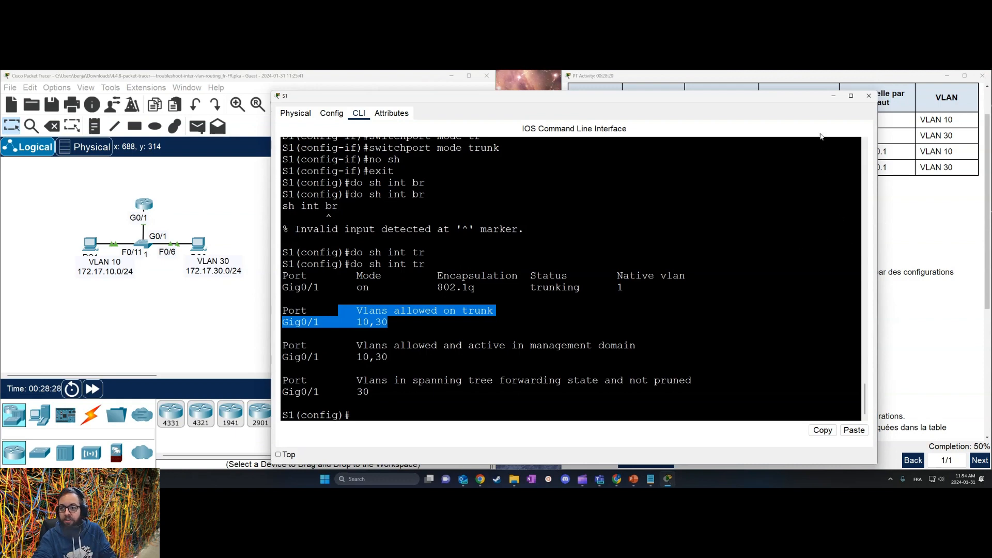
Consult the activity's addressing table alongside S1's trunk output, and close the S1 window.
{"action": "left_click_drag", "start_coordinate": [797, 95], "coordinate": [731, 99]}
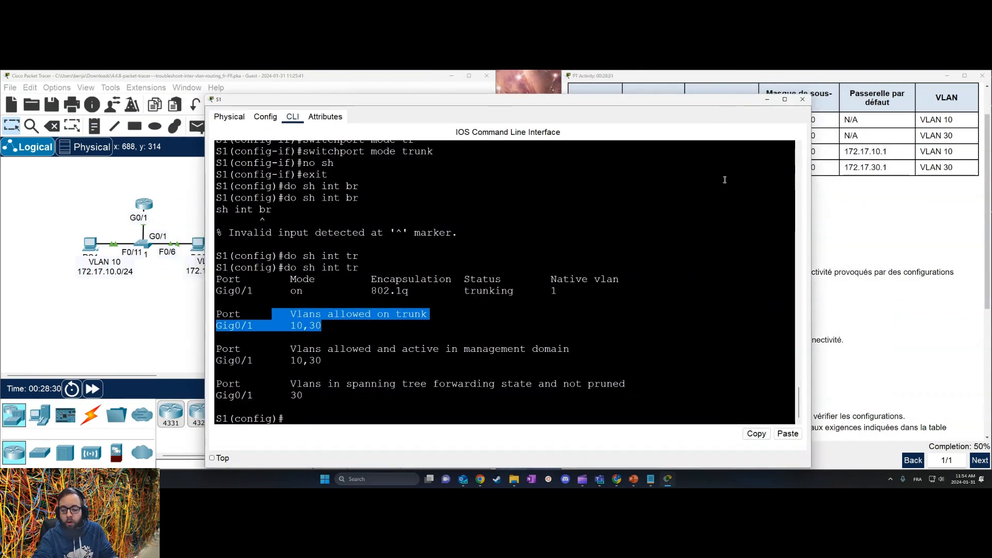
{"action": "left_click", "coordinate": [638, 346]}
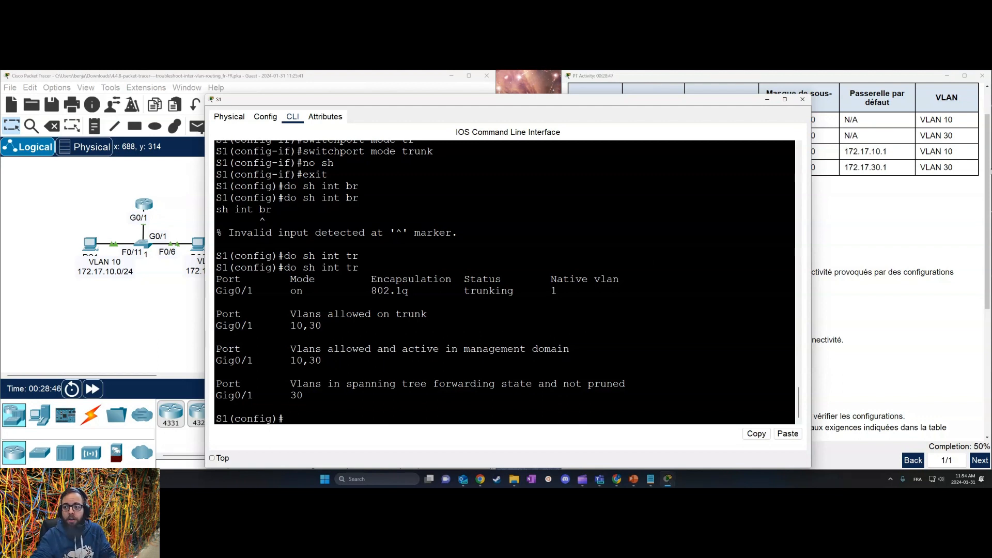
{"action": "left_click", "coordinate": [854, 207]}
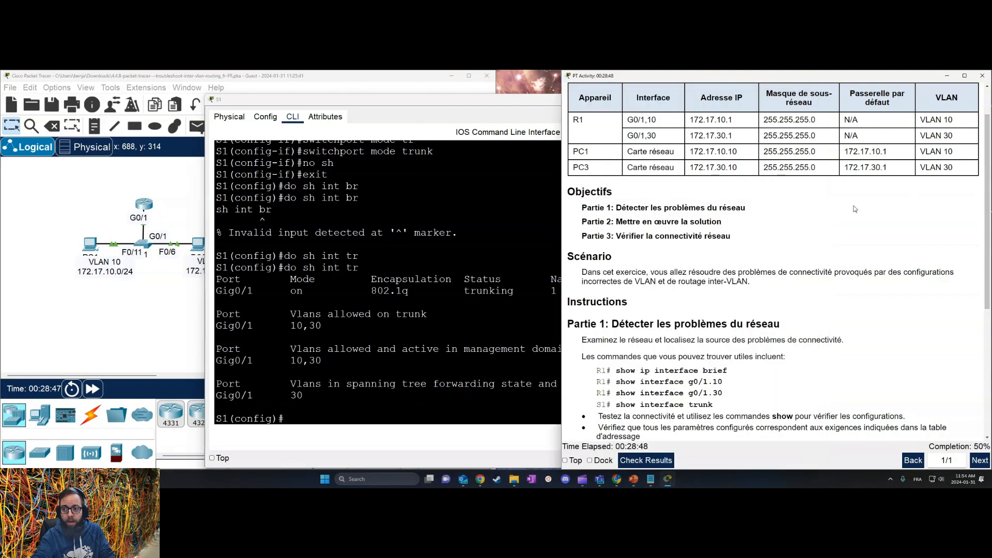
{"action": "left_click", "coordinate": [503, 213]}
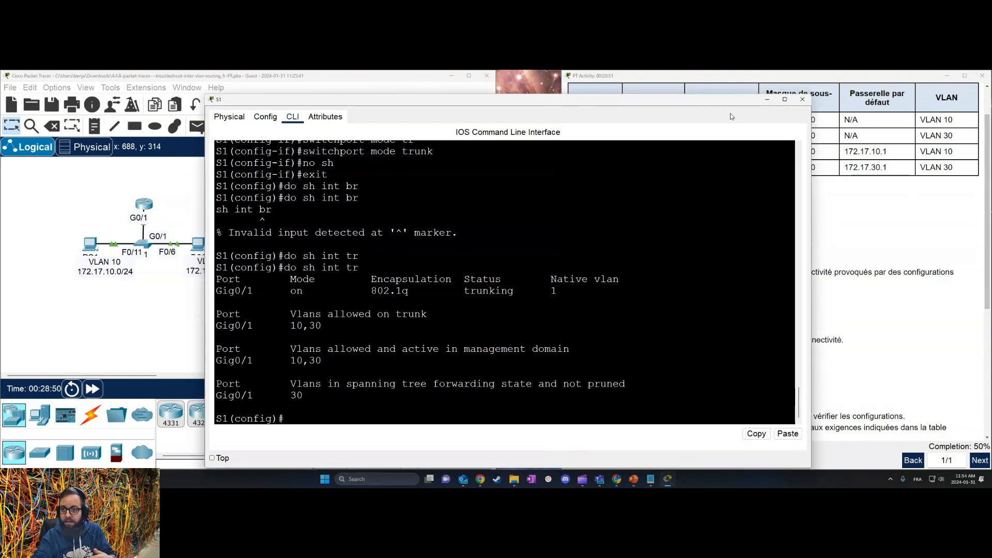
{"action": "left_click", "coordinate": [910, 150]}
{"action": "left_click", "coordinate": [441, 212]}
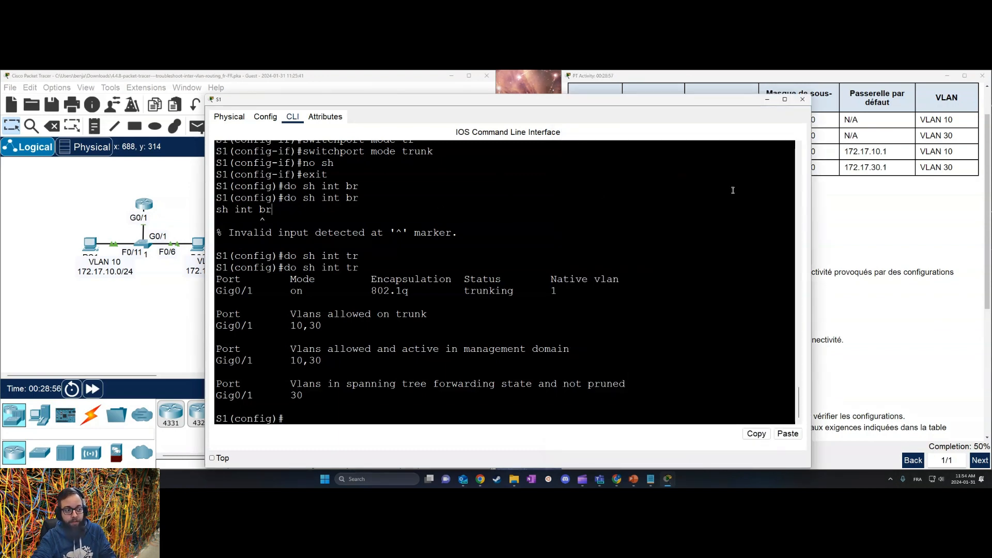
{"action": "left_click", "coordinate": [803, 99]}
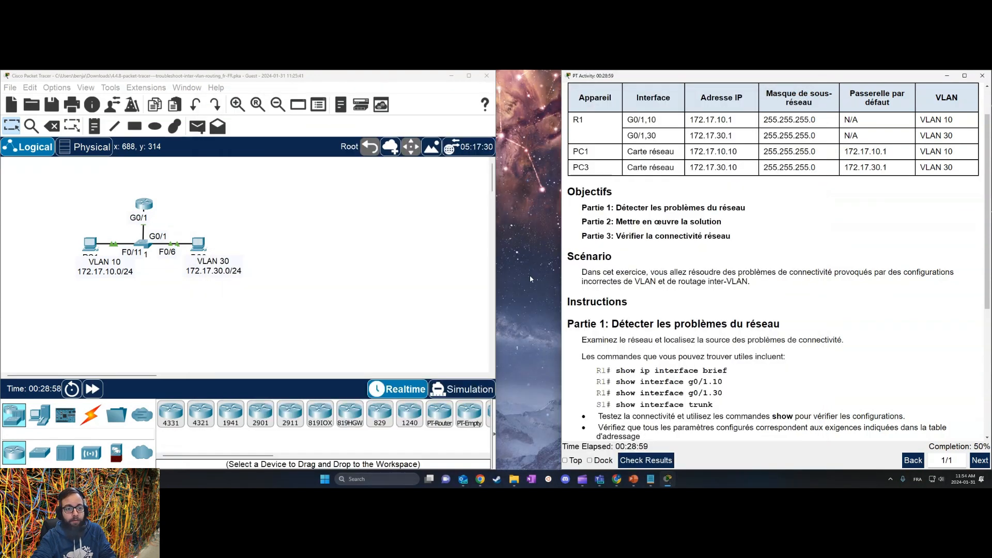
Open router R1's command line, widen its window and enter privileged EXEC mode.
{"action": "double_click", "coordinate": [142, 211]}
{"action": "key", "text": "Return"}
{"action": "left_click", "coordinate": [144, 205]}
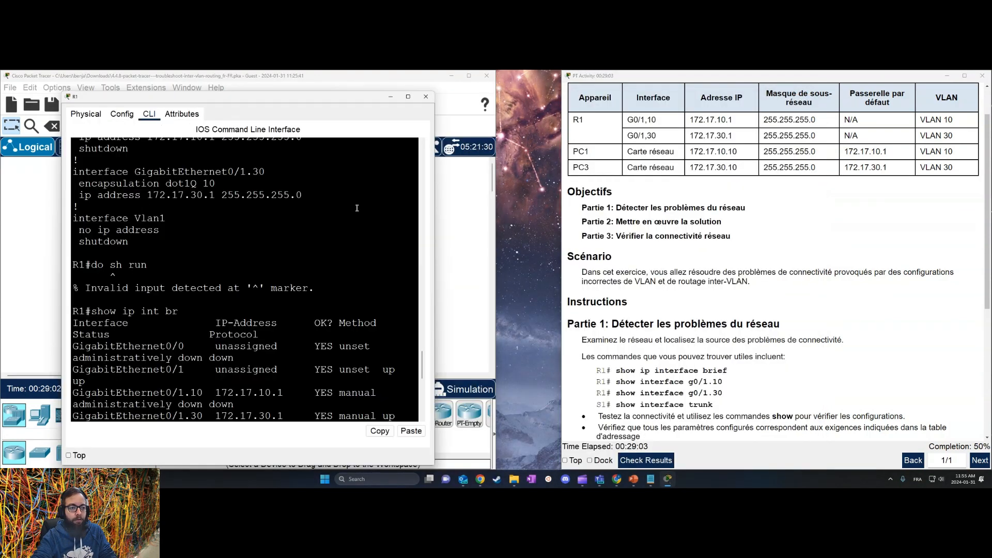
{"action": "left_click_drag", "start_coordinate": [434, 377], "coordinate": [572, 330]}
{"action": "mouse_move", "coordinate": [449, 98]}
{"action": "left_mouse_down"}
{"action": "mouse_move", "coordinate": [419, 87]}
{"action": "mouse_move", "coordinate": [437, 86]}
{"action": "left_mouse_up"}
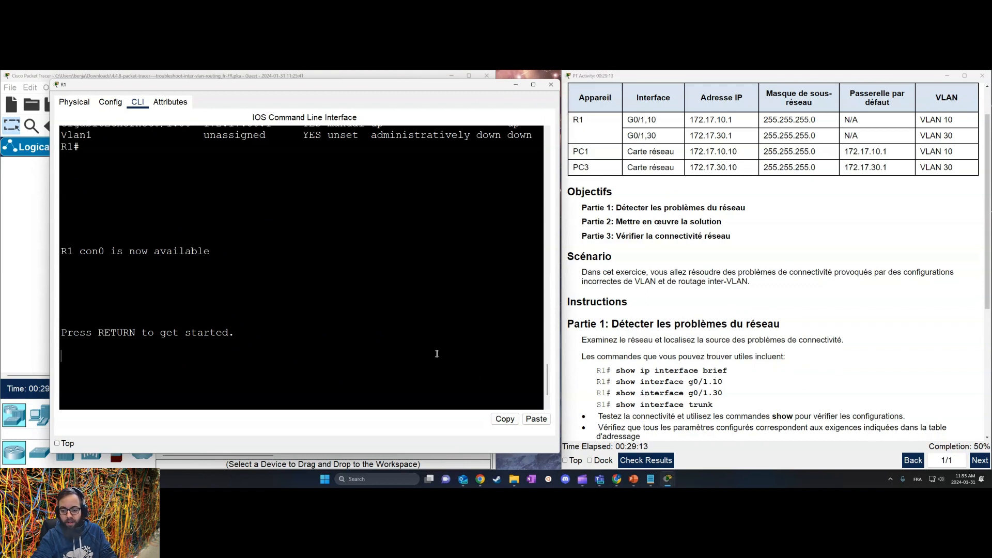
{"action": "key", "text": "Return"}
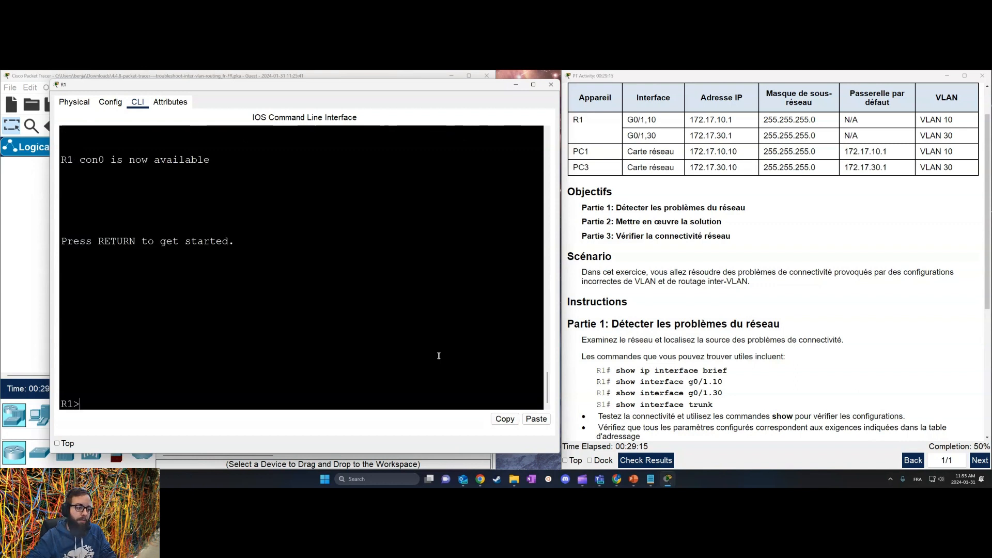
{"action": "key", "text": "Return"}
{"action": "type", "text": "en"}
{"action": "key", "text": "Return"}
Run show ip interface brief on R1 and examine the status of GigabitEthernet0/1 and its subinterfaces.
{"action": "type", "text": "c"}
{"action": "key", "text": "BackSpace"}
{"action": "type", "text": "shop"}
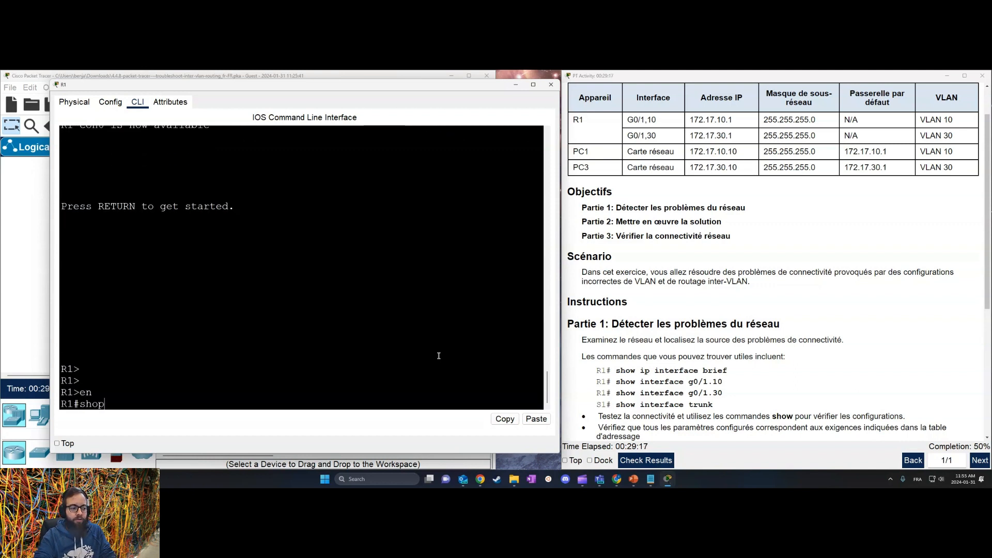
{"action": "key", "text": "Tab"}
{"action": "type", "text": "ip int"}
{"action": "key", "text": "Tab"}
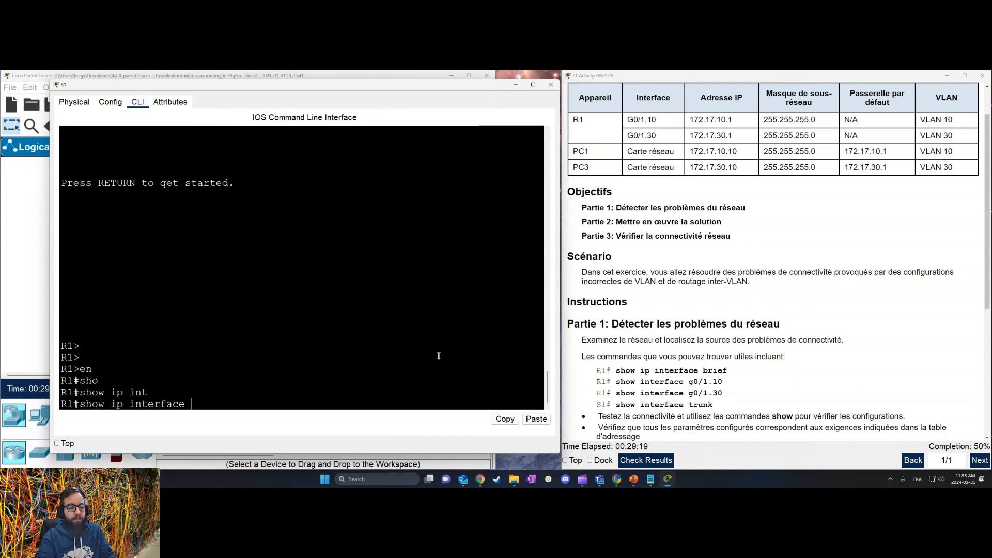
{"action": "type", "text": "br"}
{"action": "key", "text": "Tab"}
{"action": "key", "text": "Return"}
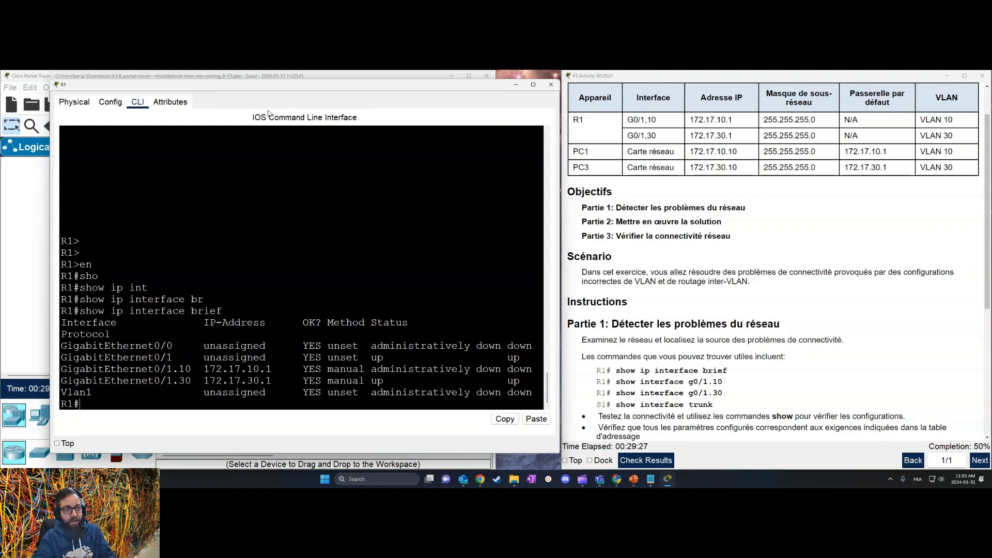
{"action": "mouse_move", "coordinate": [245, 85]}
{"action": "left_mouse_down"}
{"action": "mouse_move", "coordinate": [488, 89]}
{"action": "mouse_move", "coordinate": [231, 98]}
{"action": "left_mouse_up"}
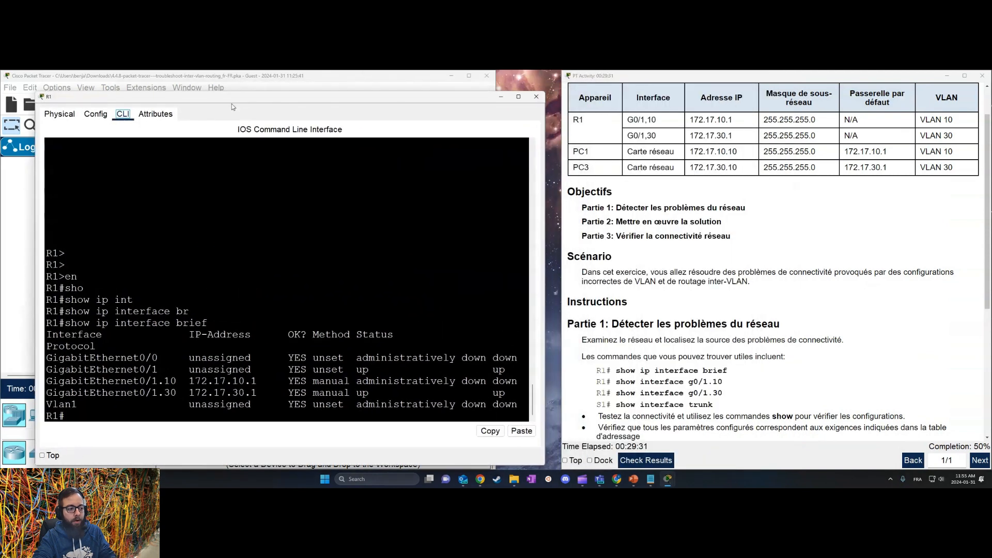
{"action": "left_click_drag", "start_coordinate": [72, 368], "coordinate": [512, 367]}
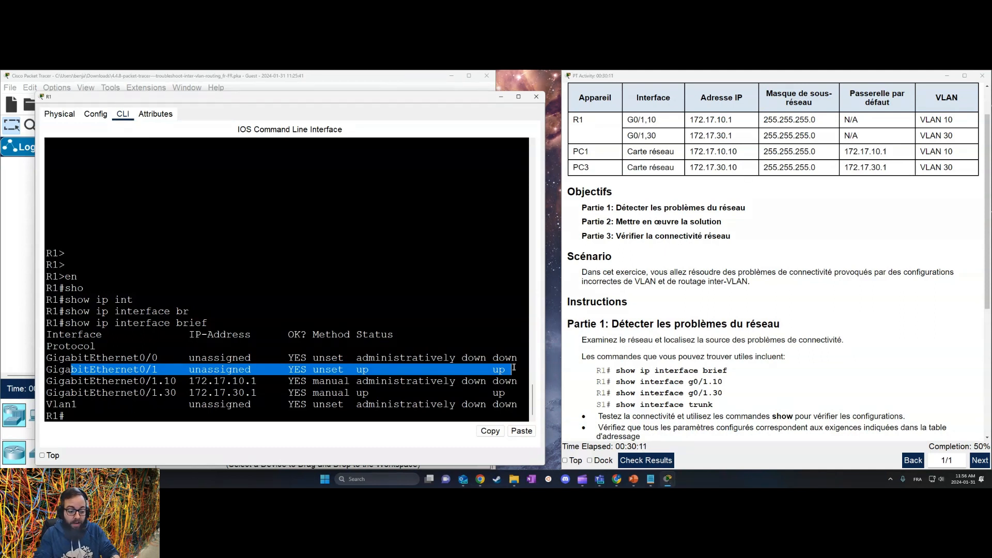
Enter global configuration mode on R1 and enable subinterface g0/1.10 with no sh.
{"action": "type", "text": "conf t"}
{"action": "key", "text": "Return"}
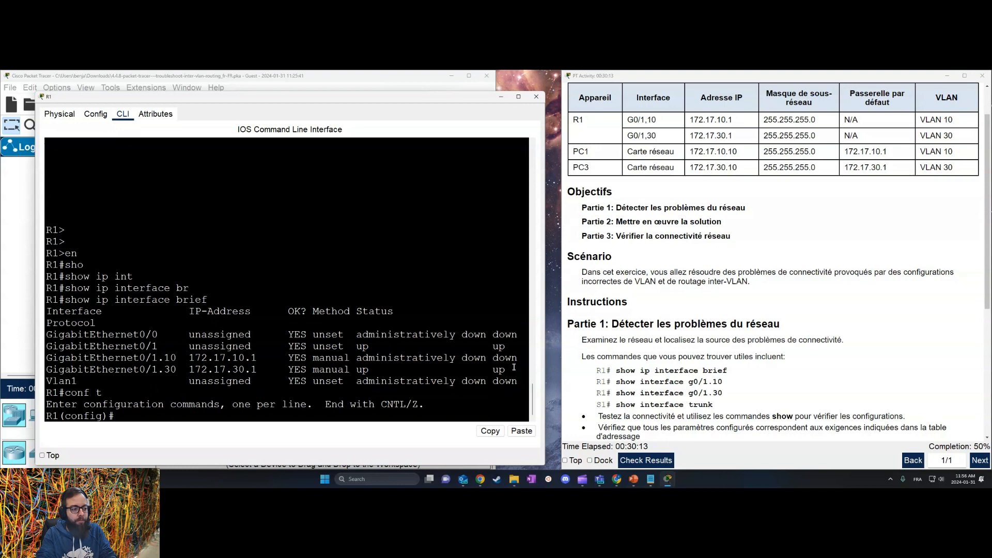
{"action": "type", "text": "int"}
{"action": "key", "text": "Tab"}
{"action": "type", "text": "g0/"}
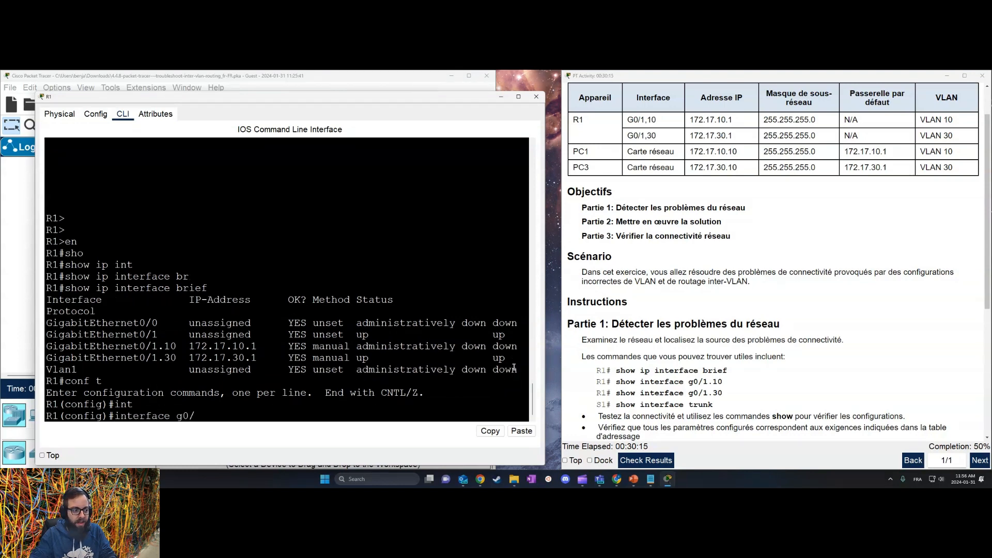
{"action": "type", "text": "1.10"}
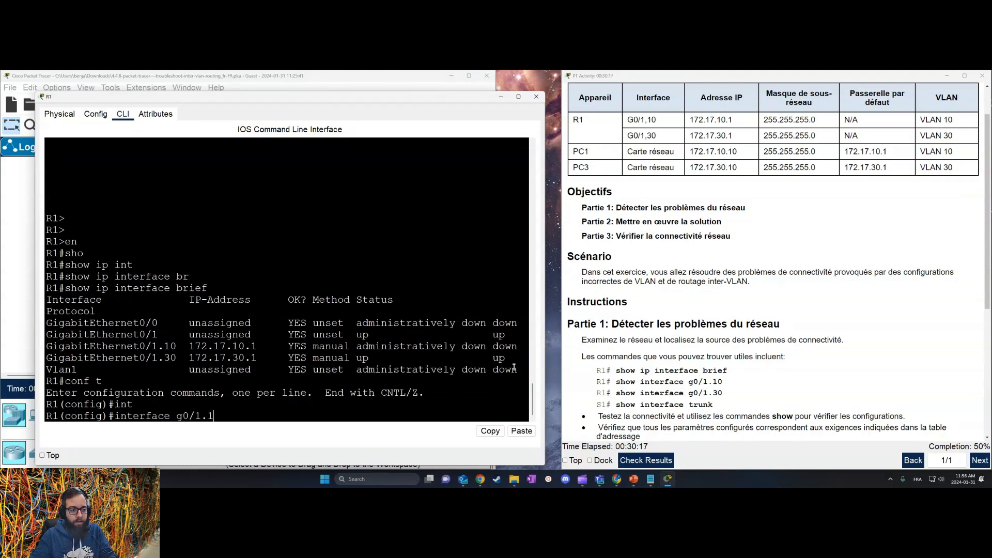
{"action": "key", "text": "Return"}
{"action": "type", "text": "no sh"}
{"action": "key", "text": "Return"}
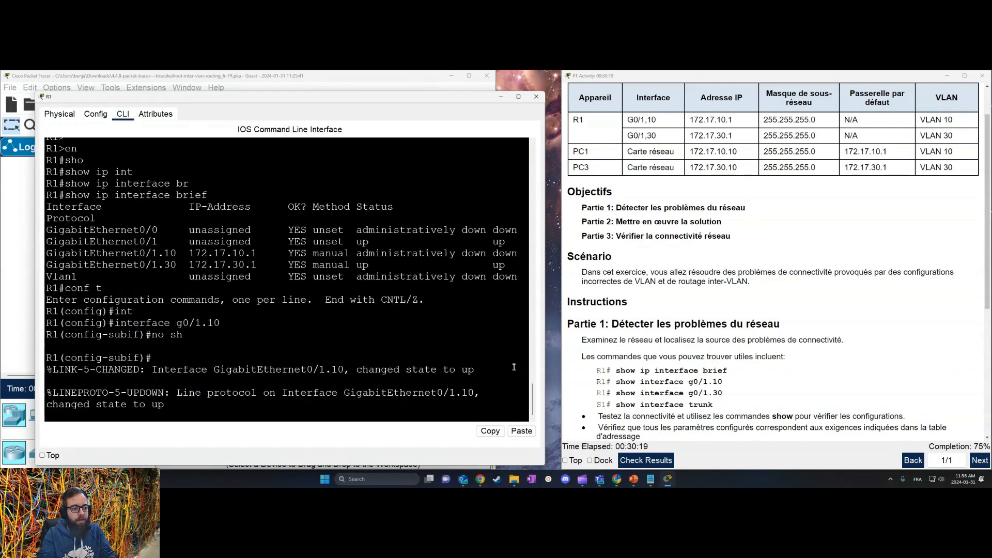
Leave configuration mode on R1 and recheck the g0/1 subinterfaces' status with show ip interface brief.
{"action": "key", "text": "Return"}
{"action": "type", "text": "end"}
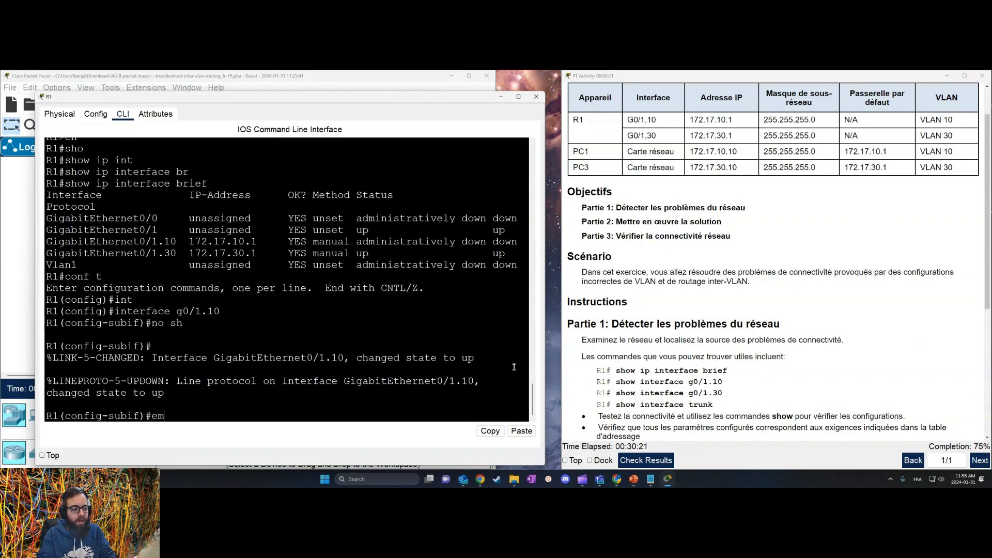
{"action": "key", "text": "Return"}
{"action": "key", "text": "Return"}
{"action": "type", "text": "show ip interface brief"}
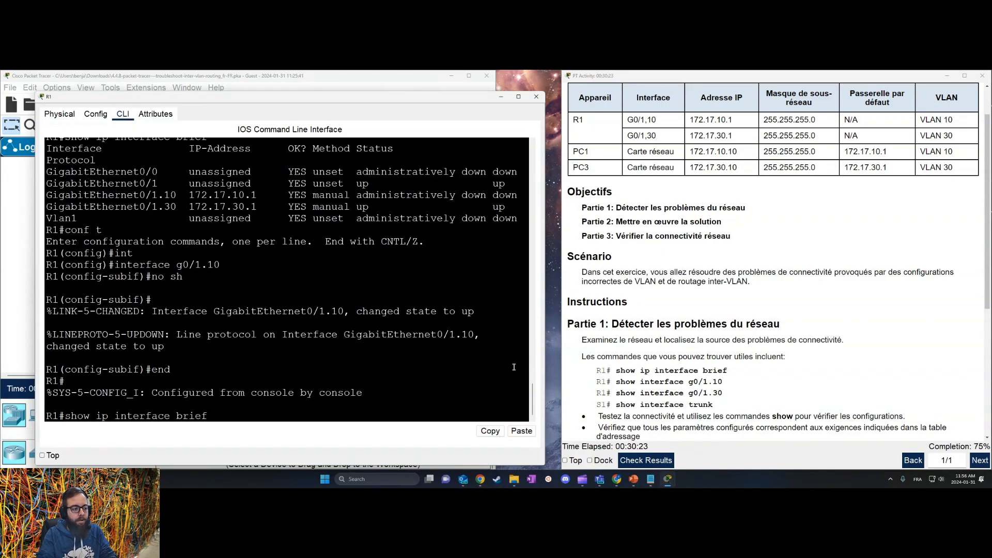
{"action": "key", "text": "Return"}
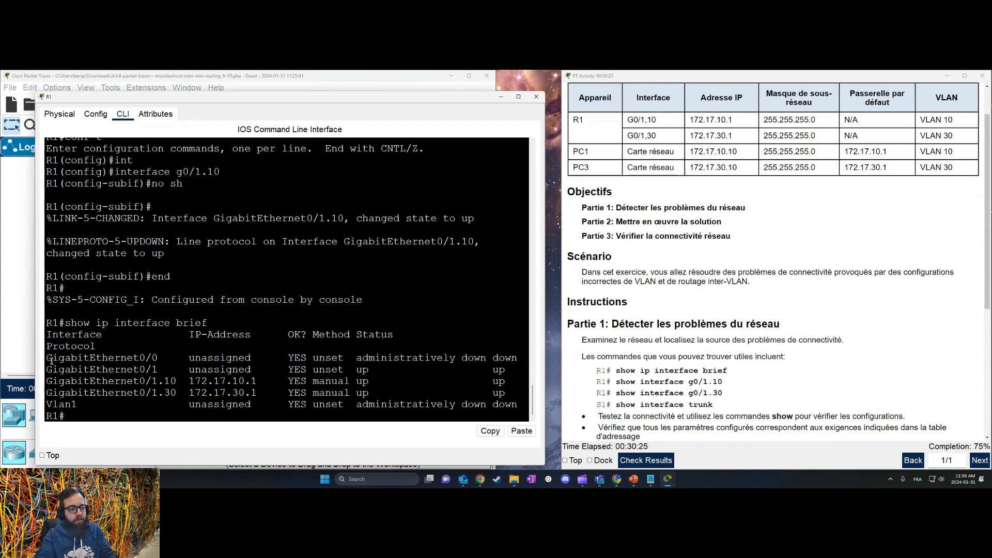
{"action": "left_click_drag", "start_coordinate": [50, 368], "coordinate": [506, 397]}
{"action": "left_click", "coordinate": [409, 397]}
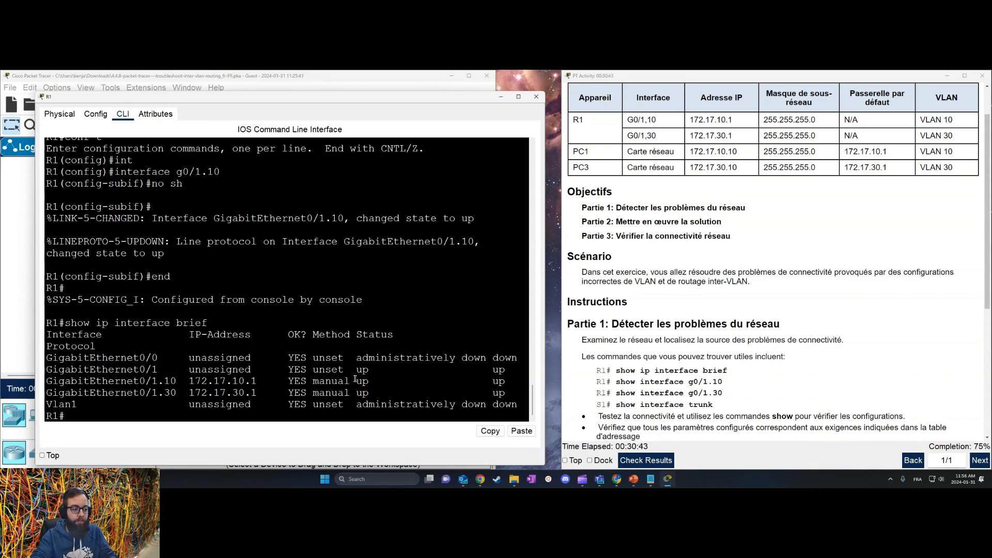
Run show interfaces g0/1.10 on R1 and examine the subinterface's IP address and 802.1Q encapsulation.
{"action": "type", "text": "show"}
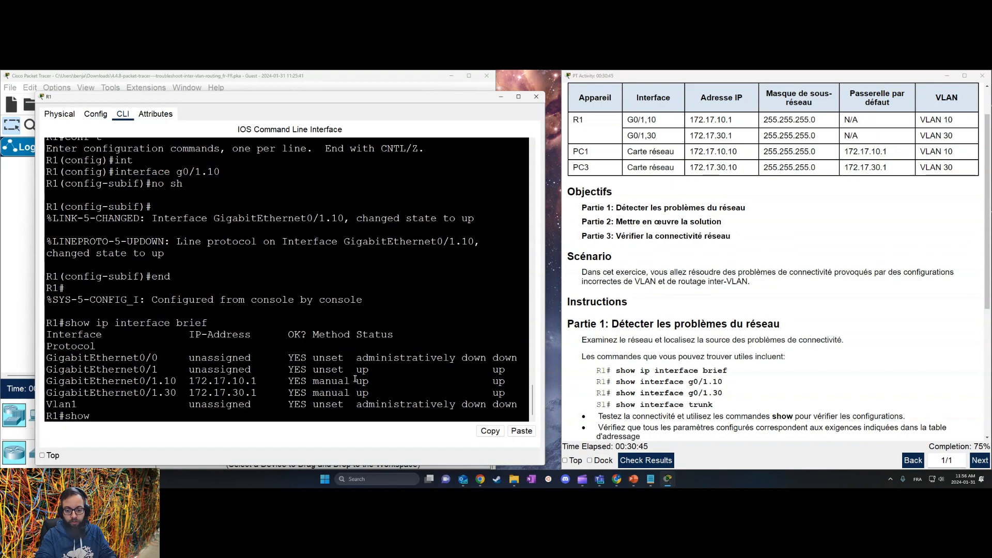
{"action": "type", "text": " int"}
{"action": "key", "text": "Tab"}
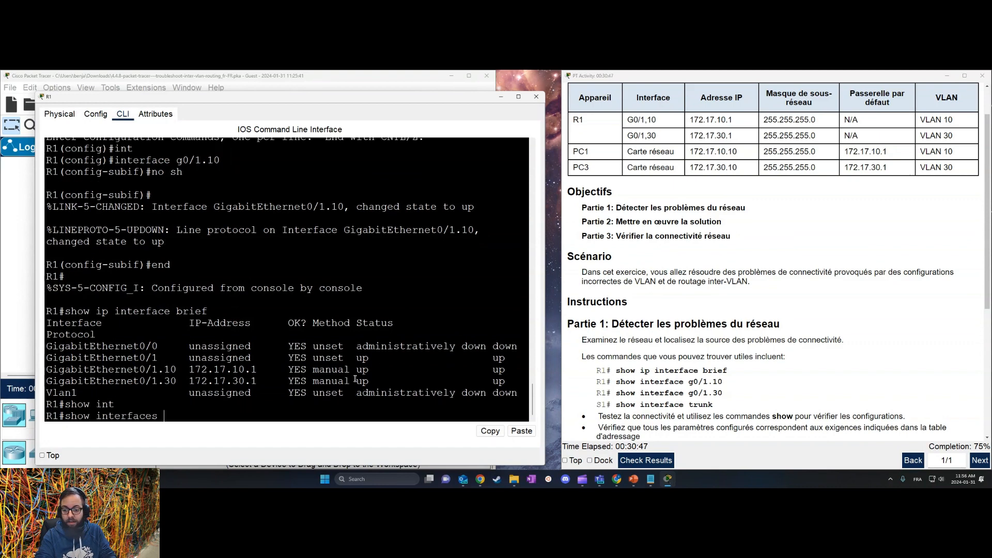
{"action": "type", "text": "g0/1.1"}
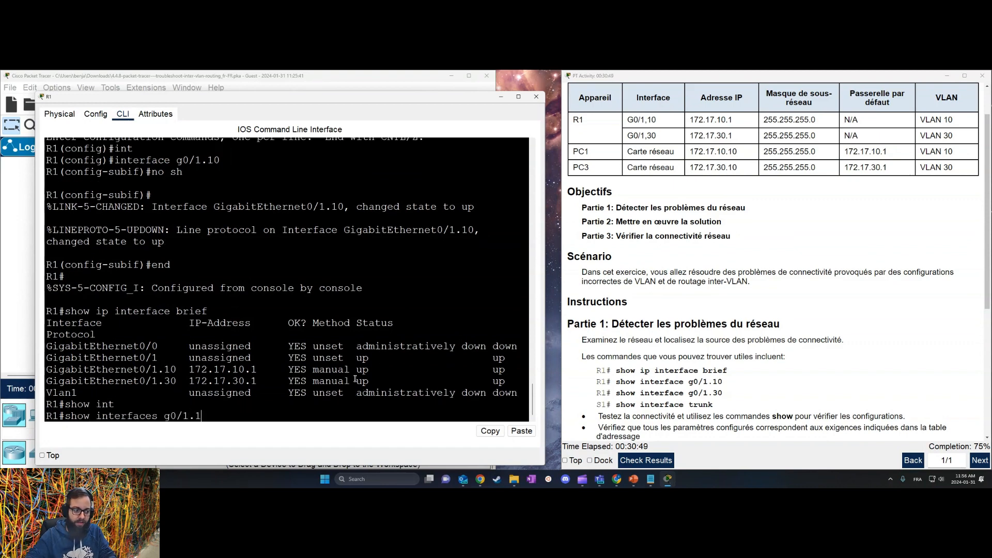
{"action": "type", "text": "0"}
{"action": "key", "text": "Return"}
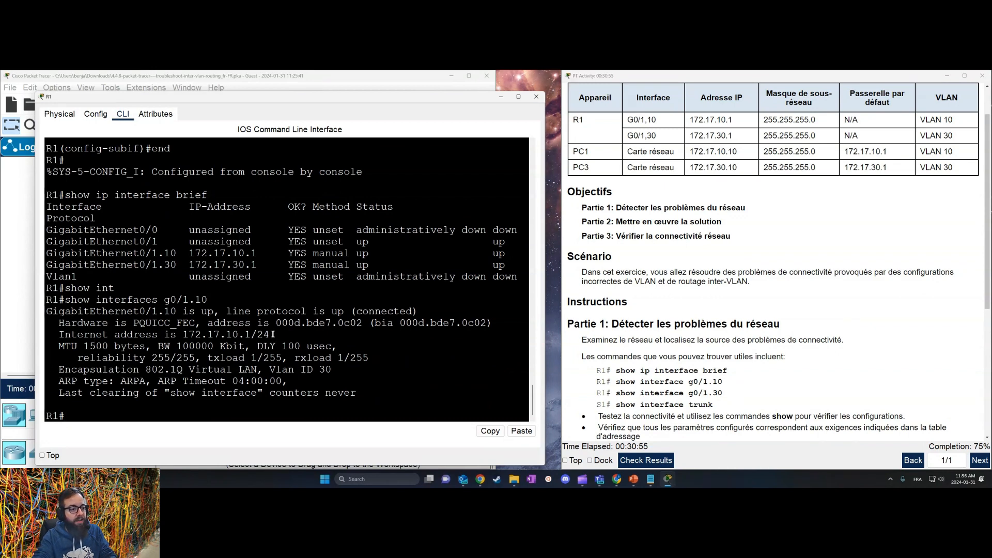
{"action": "left_click_drag", "start_coordinate": [270, 335], "coordinate": [196, 335]}
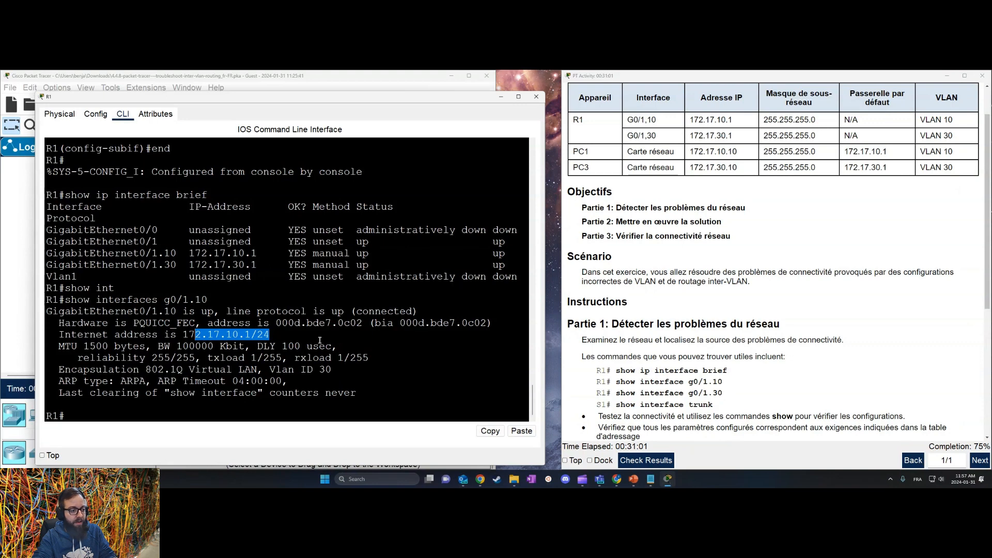
{"action": "left_click_drag", "start_coordinate": [59, 370], "coordinate": [344, 368]}
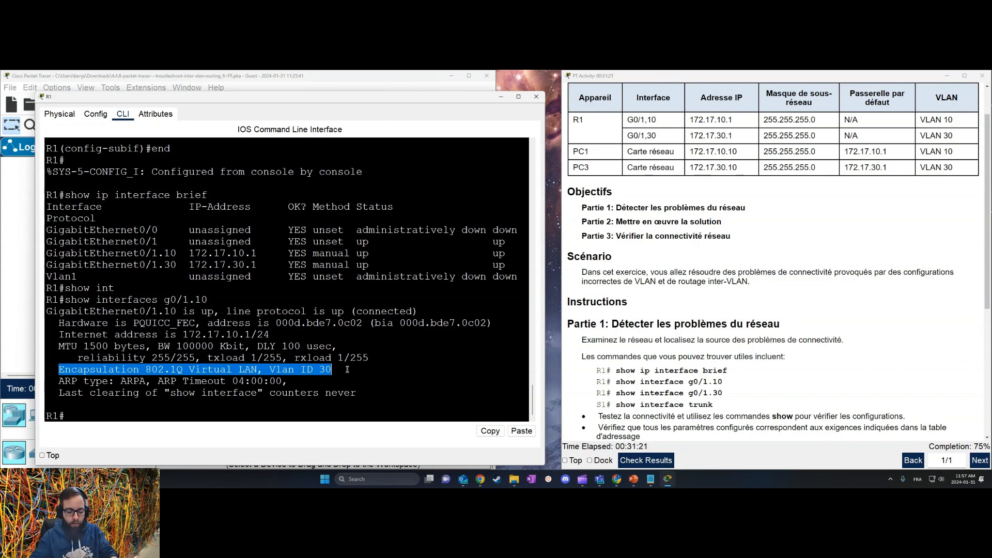
Display R1's running configuration from the interface section onward with show run | begin interface.
{"action": "type", "text": "sa"}
{"action": "key", "text": "BackSpace"}
{"action": "type", "text": "how run"}
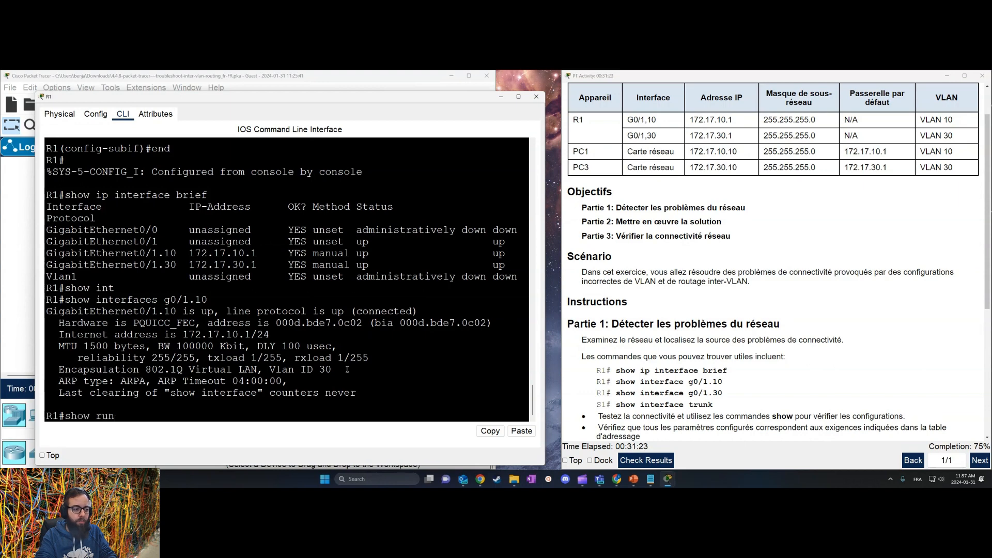
{"action": "type", "text": " inter"}
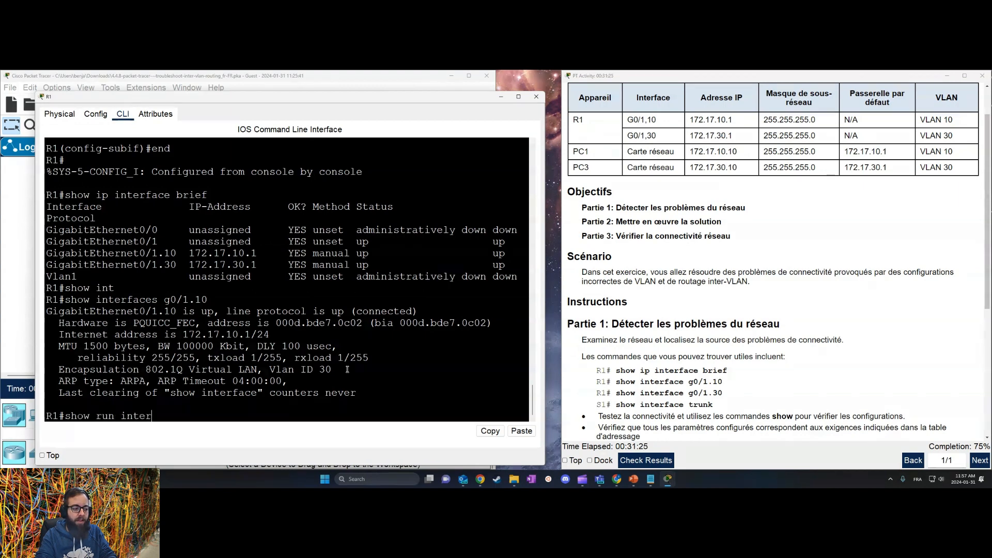
{"action": "key", "text": "Tab"}
{"action": "key", "text": "Return"}
{"action": "key", "text": "Up"}
{"action": "type", "text": "face"}
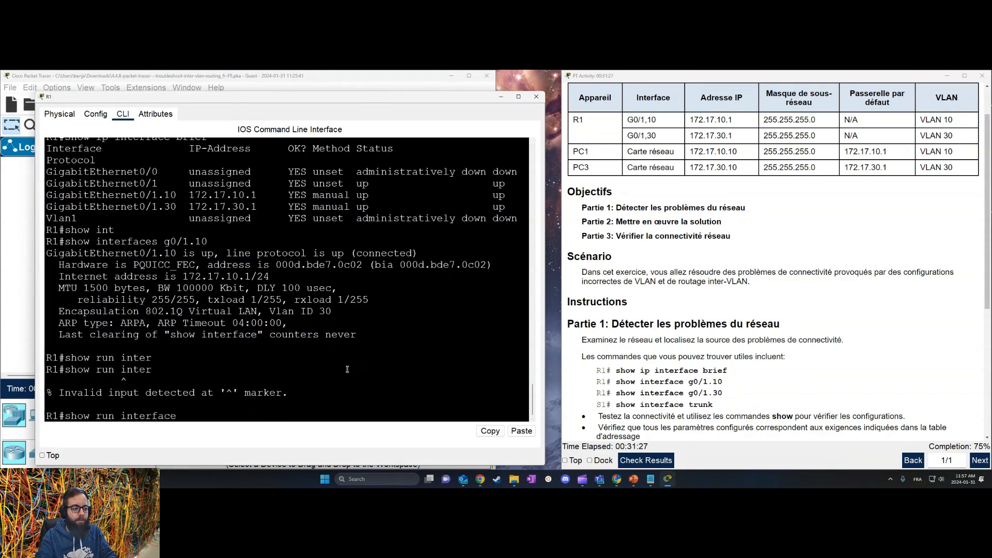
{"action": "key", "text": "Left"}
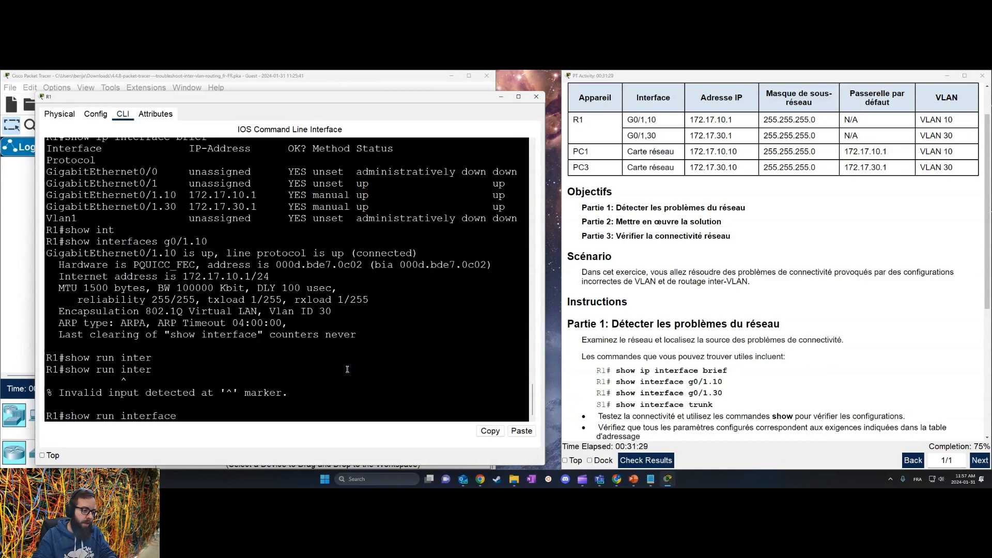
{"action": "type", "text": "| beig"}
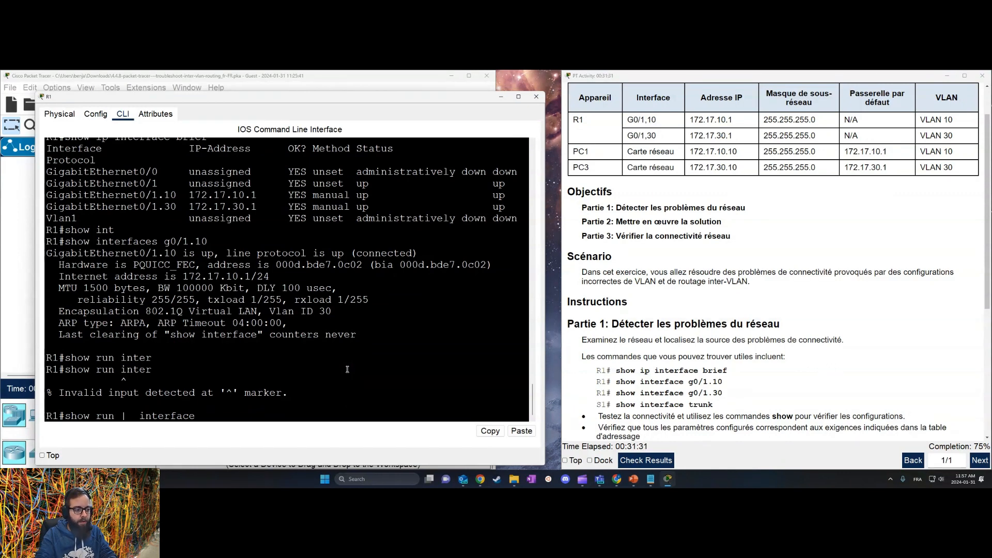
{"action": "key", "text": "BackSpace"}
{"action": "key", "text": "BackSpace"}
{"action": "type", "text": "gin"}
{"action": "key", "text": "Return"}
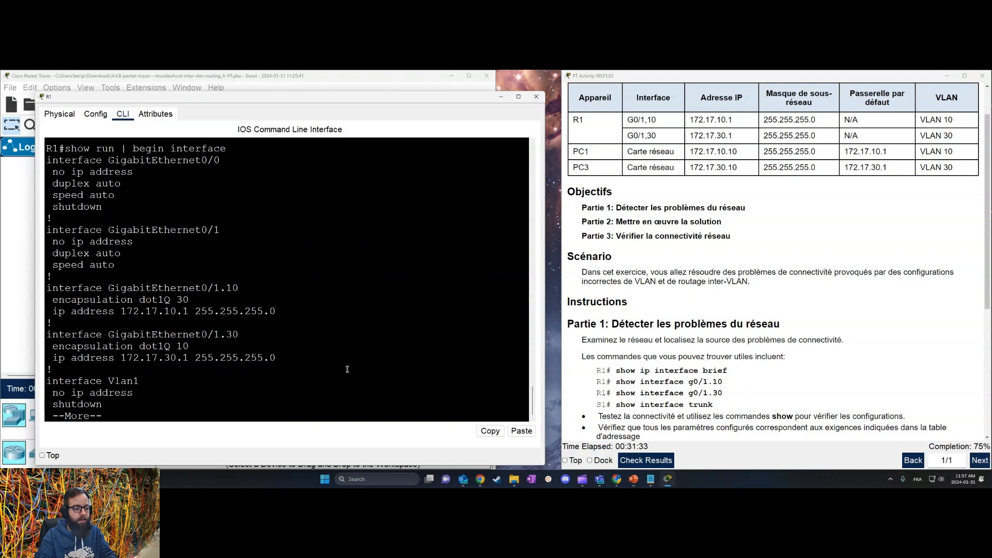
Compare the encapsulation and IP address lines of GigabitEthernet0/1.10 and 0/1.30, and exit the configuration listing.
{"action": "left_click_drag", "start_coordinate": [278, 311], "coordinate": [44, 283]}
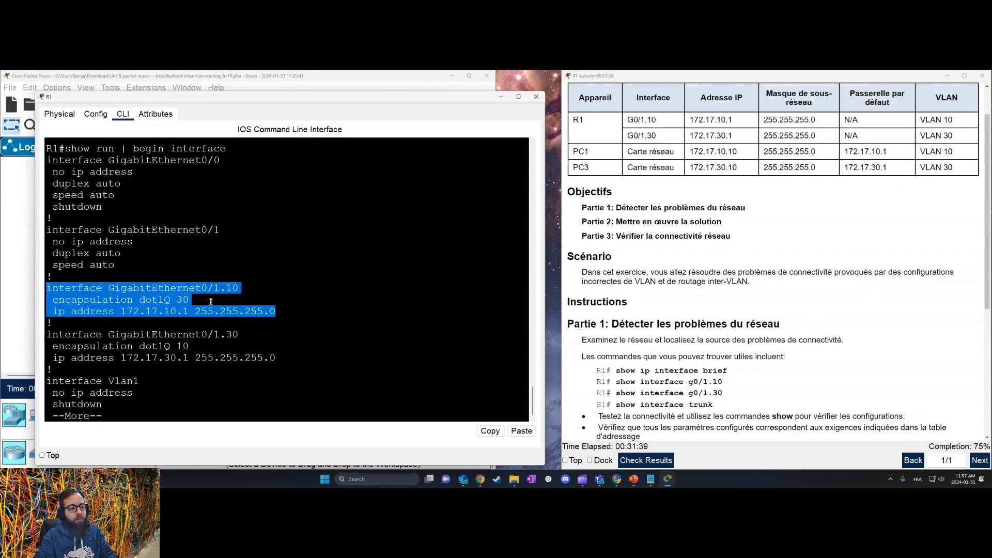
{"action": "left_click", "coordinate": [211, 302]}
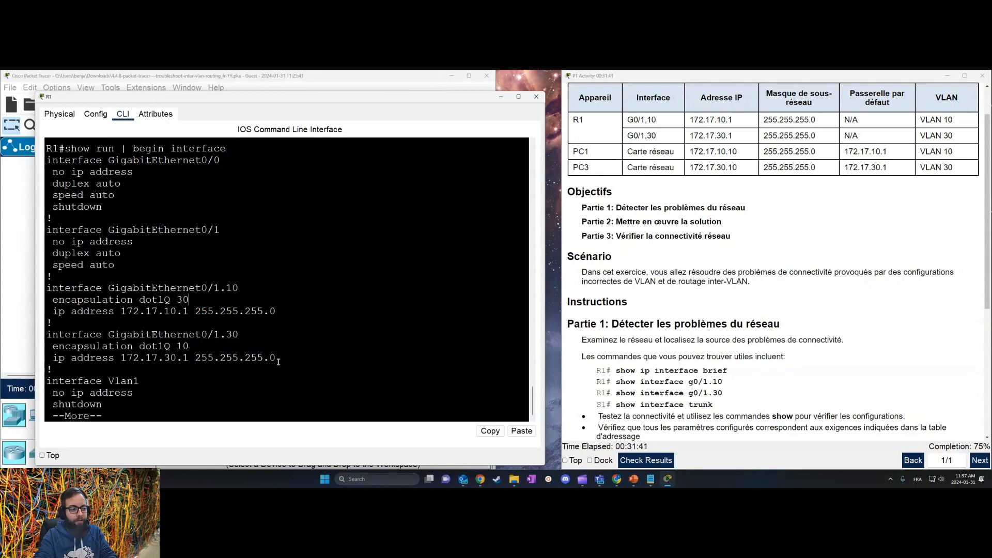
{"action": "left_click_drag", "start_coordinate": [278, 358], "coordinate": [80, 336]}
{"action": "left_click", "coordinate": [279, 338]}
{"action": "key", "text": "ctrl+c"}
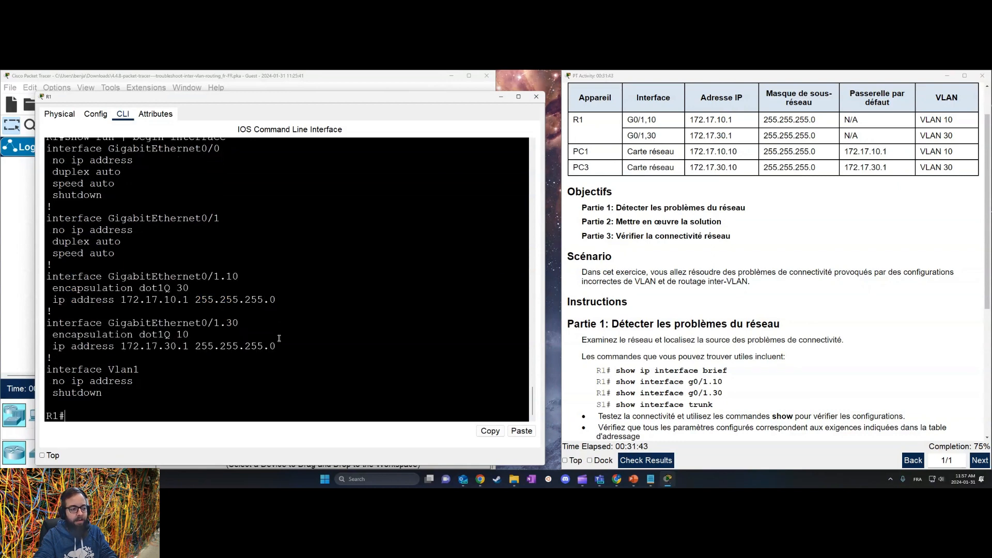
Rerun show interfaces g0/1.10 and check the VLAN ID on its encapsulation line.
{"action": "key", "text": "Up"}
{"action": "key", "text": "Up"}
{"action": "key", "text": "Up"}
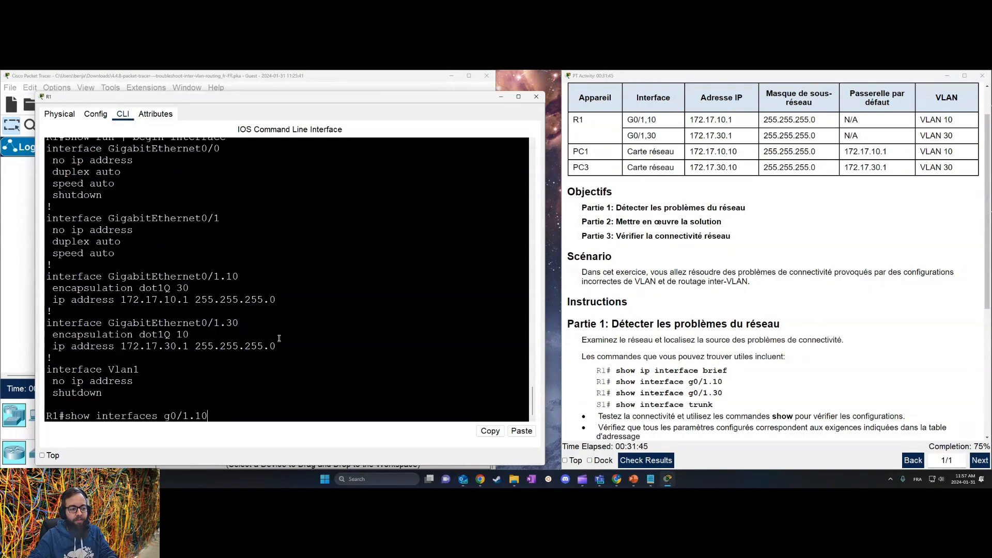
{"action": "key", "text": "BackSpace"}
{"action": "key", "text": "BackSpace"}
{"action": "type", "text": "10"}
{"action": "key", "text": "Return"}
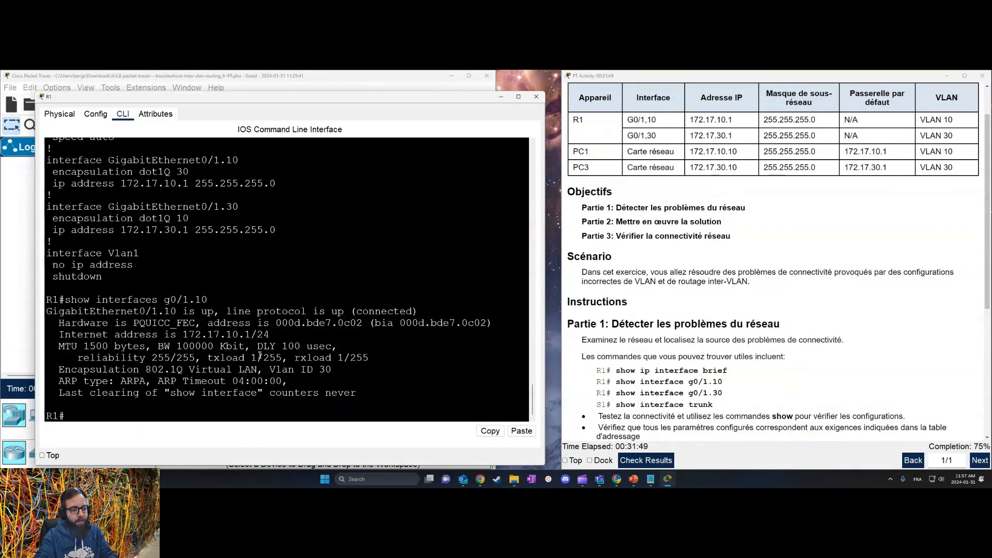
{"action": "triple_click", "coordinate": [125, 369]}
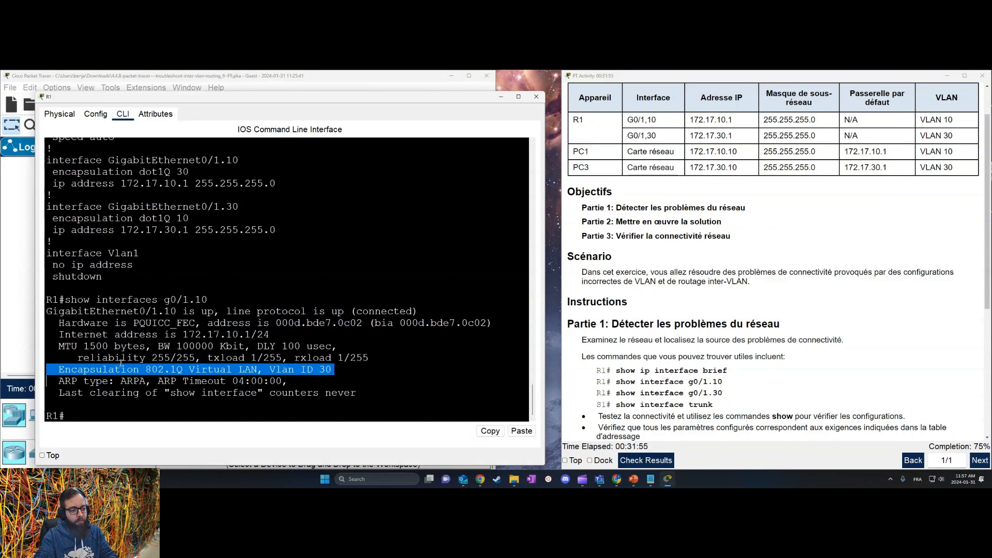
{"action": "left_click", "coordinate": [292, 358]}
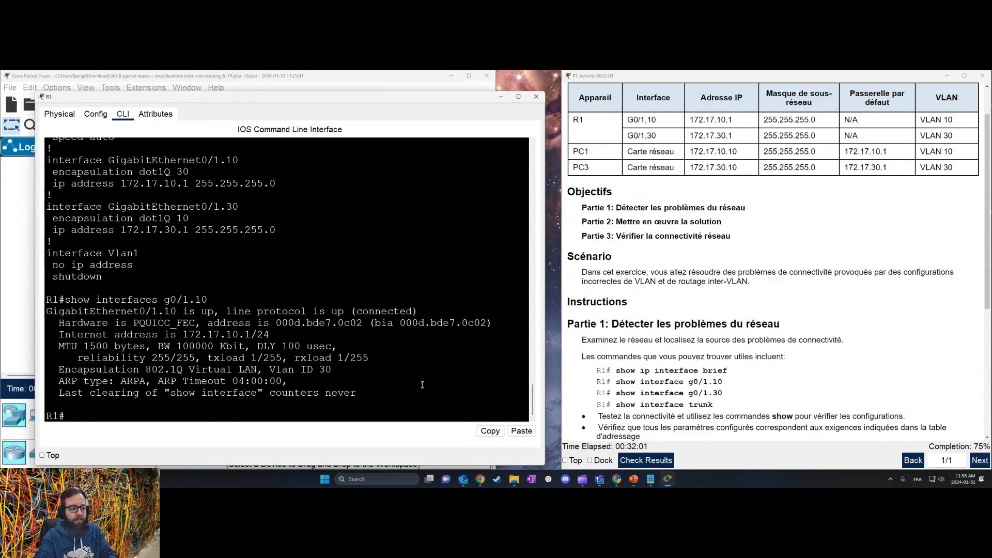
Run show interfaces g0/1.30 and check the VLAN ID used by its encapsulation.
{"action": "key", "text": "Up"}
{"action": "key", "text": "BackSpace"}
{"action": "key", "text": "BackSpace"}
{"action": "type", "text": "30"}
{"action": "key", "text": "Return"}
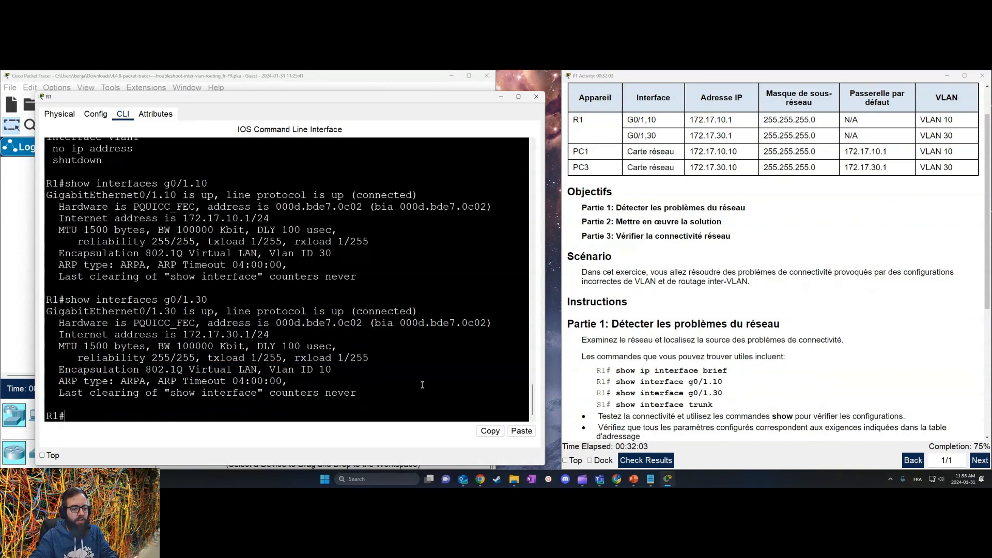
{"action": "triple_click", "coordinate": [300, 365]}
{"action": "left_click", "coordinate": [414, 382]}
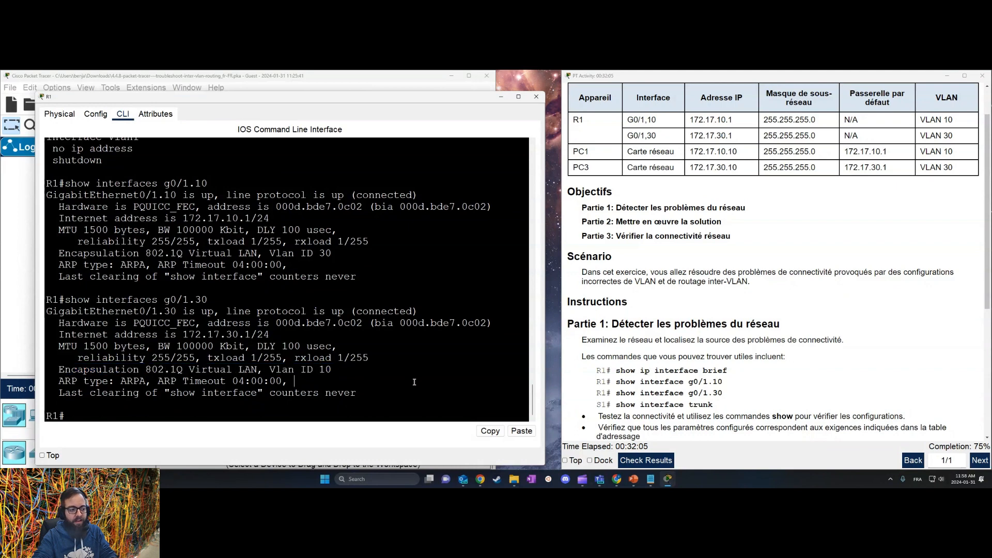
Enter global configuration mode on R1 and select subinterface g0/1.10 for configuration.
{"action": "type", "text": "conf t"}
{"action": "key", "text": "Return"}
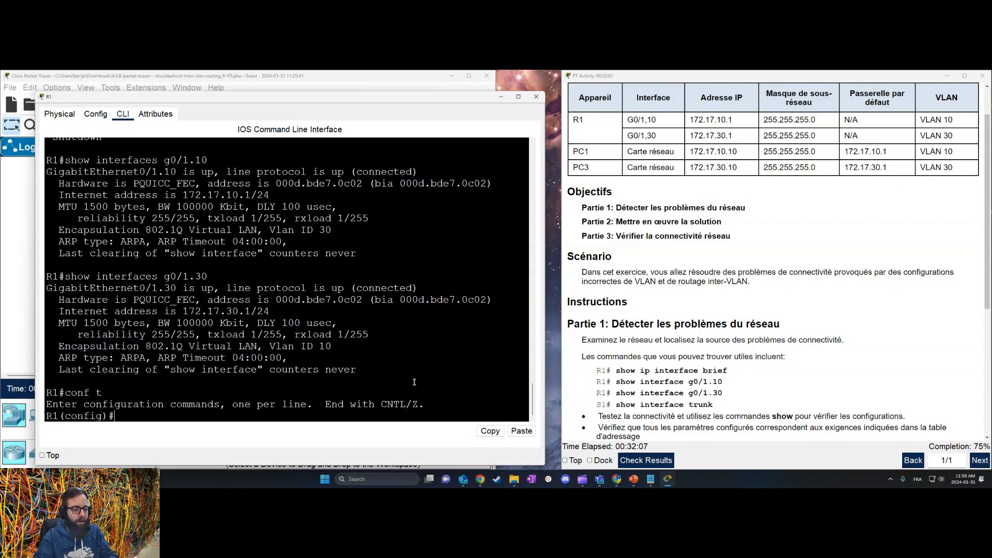
{"action": "type", "text": "inty"}
{"action": "key", "text": "BackSpace"}
{"action": "key", "text": "Tab"}
{"action": "type", "text": "g0"}
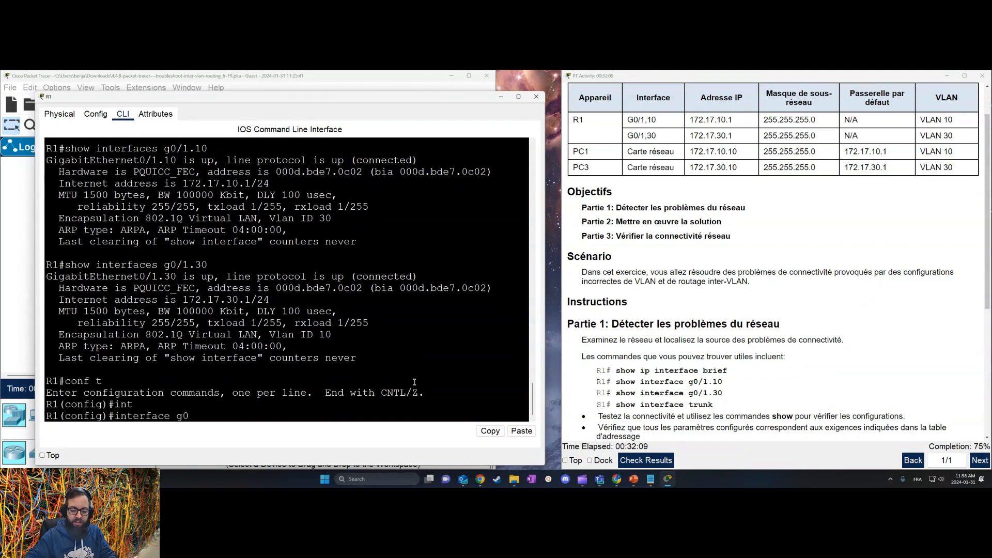
{"action": "type", "text": "/1.10"}
{"action": "key", "text": "Return"}
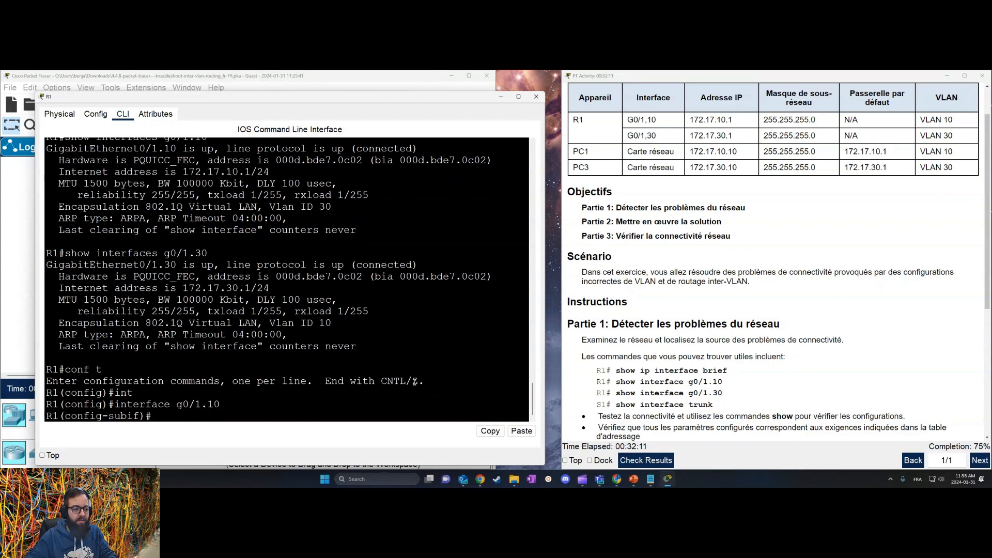
Try to assign VLAN 10 to subinterface g0/1.10 with encapsulation dot1Q 10.
{"action": "type", "text": "em"}
{"action": "key", "text": "Tab"}
{"action": "key", "text": "BackSpace"}
{"action": "type", "text": "n"}
{"action": "key", "text": "Tab"}
{"action": "type", "text": "do"}
{"action": "key", "text": "Tab"}
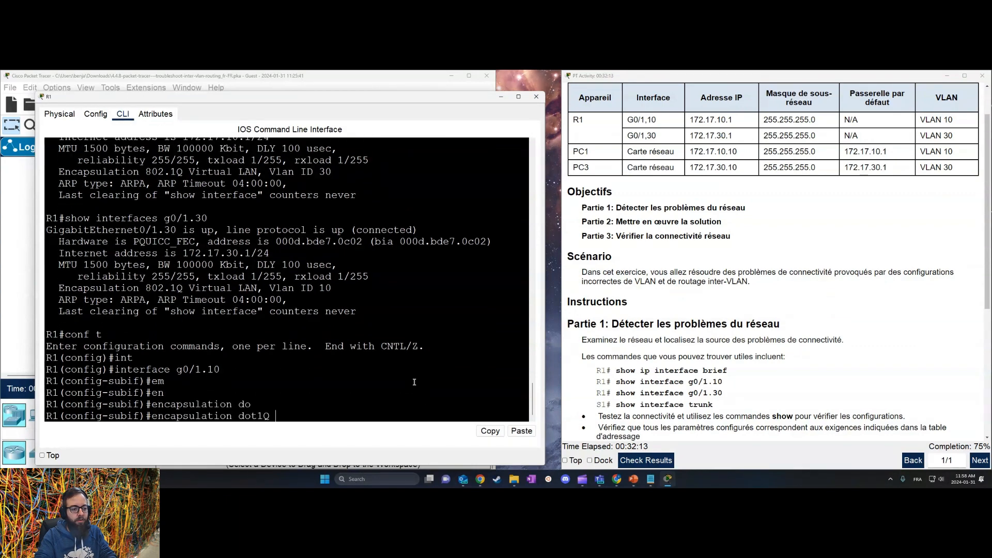
{"action": "type", "text": "10"}
{"action": "key", "text": "Return"}
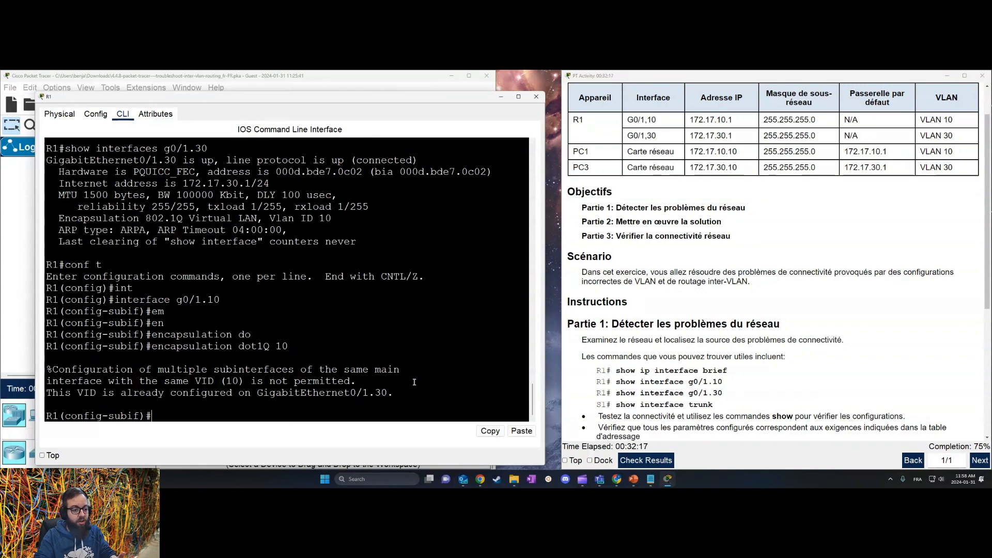
{"action": "key", "text": "Up"}
{"action": "key", "text": "Left"}
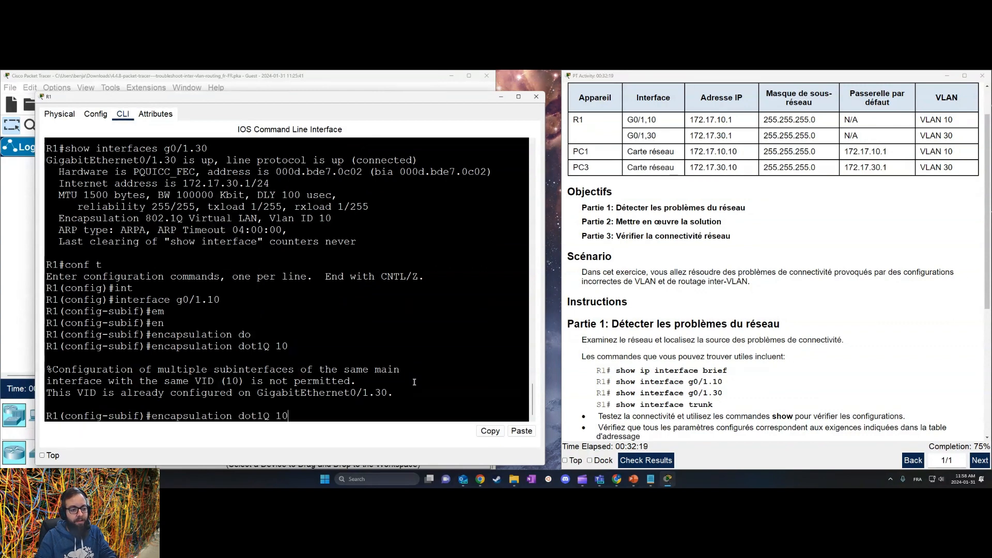
{"action": "key", "text": "Down"}
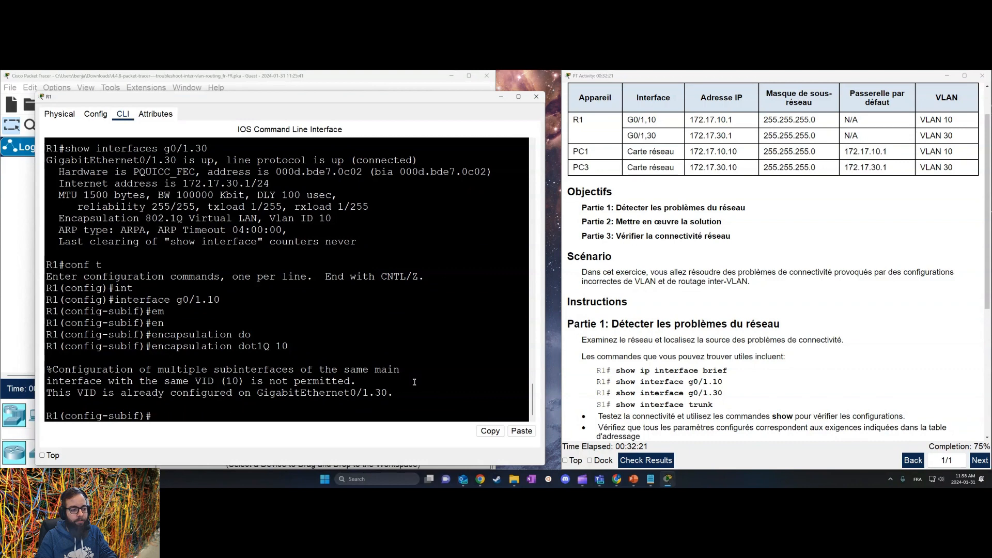
Remove the VLAN 30 tagging from subinterface g0/1.10 with no encapsulation dot1Q 30.
{"action": "type", "text": "no en"}
{"action": "key", "text": "Tab"}
{"action": "type", "text": "do"}
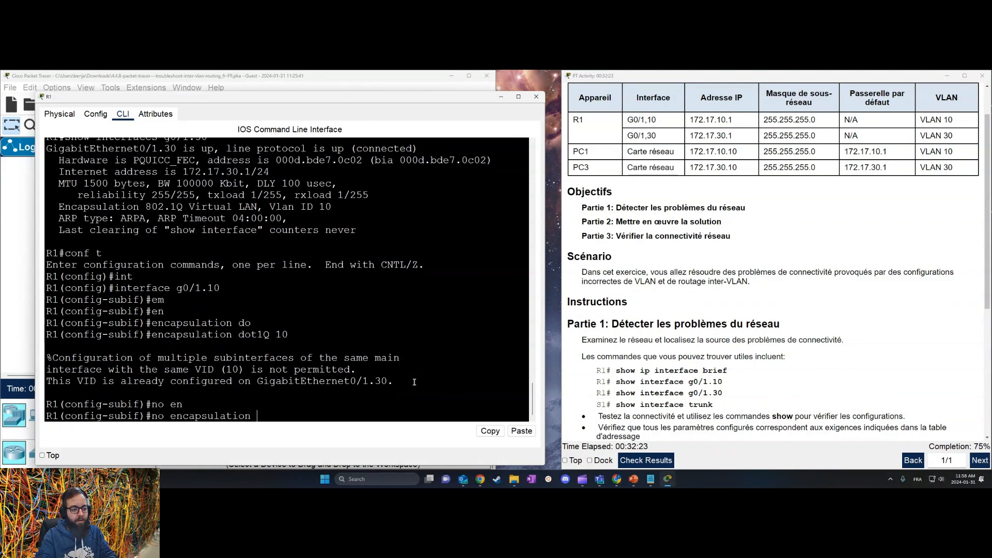
{"action": "key", "text": "Tab"}
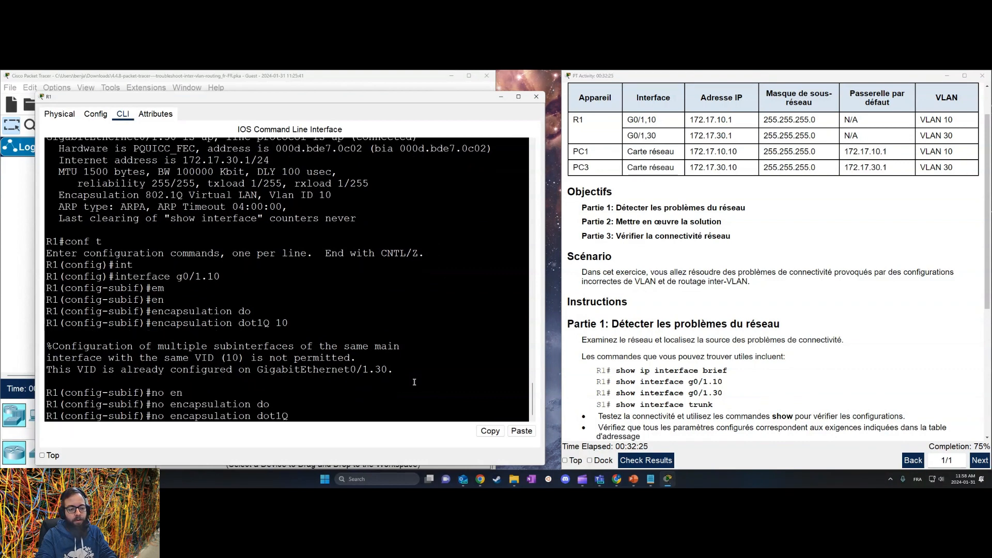
{"action": "type", "text": "30"}
{"action": "key", "text": "Return"}
{"action": "key", "text": "Up"}
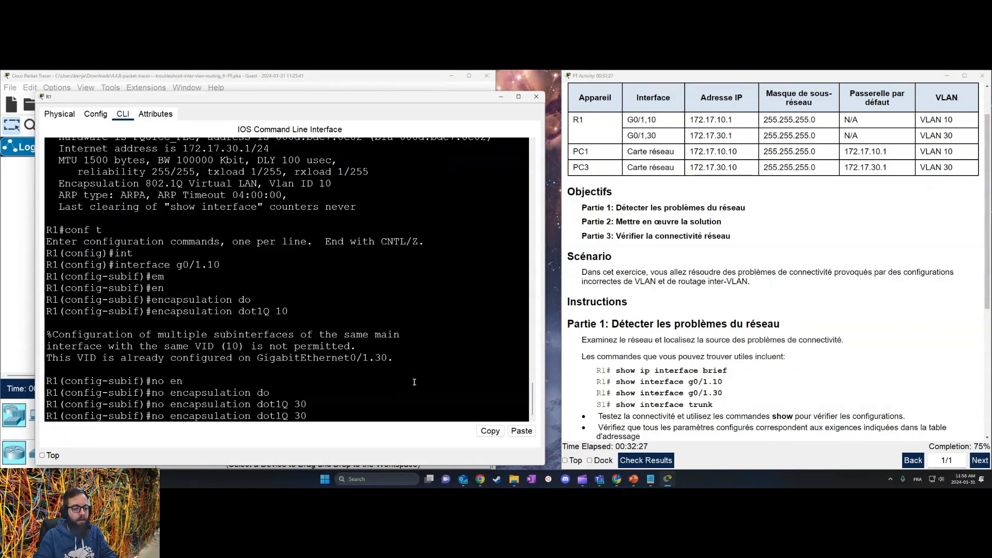
Select subinterface g0/1.30 on R1 and remove its VLAN 10 tagging with no encapsulation dot1Q 10.
{"action": "key", "text": "Up"}
{"action": "key", "text": "Up"}
{"action": "key", "text": "BackSpace"}
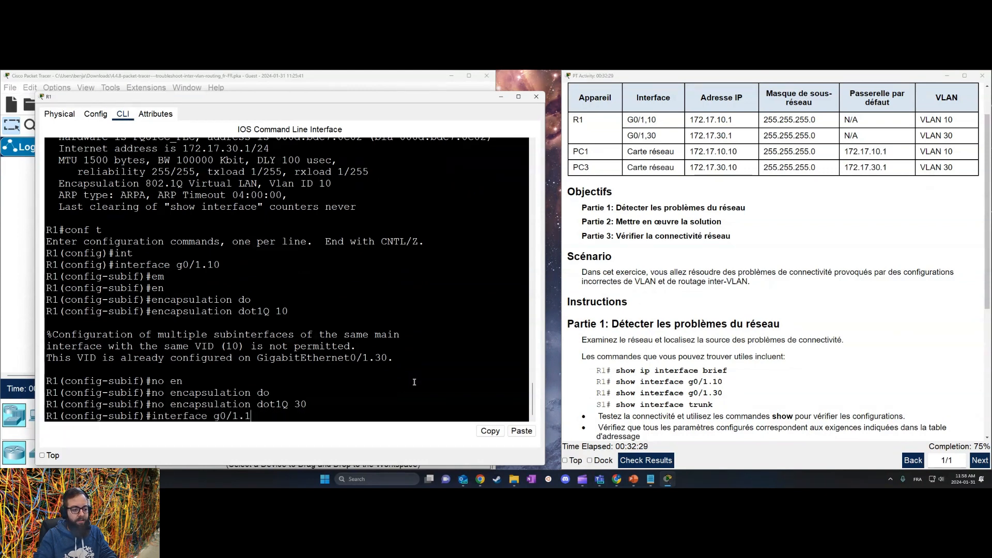
{"action": "key", "text": "BackSpace"}
{"action": "type", "text": "30"}
{"action": "key", "text": "Return"}
{"action": "key", "text": "Up"}
{"action": "key", "text": "Up"}
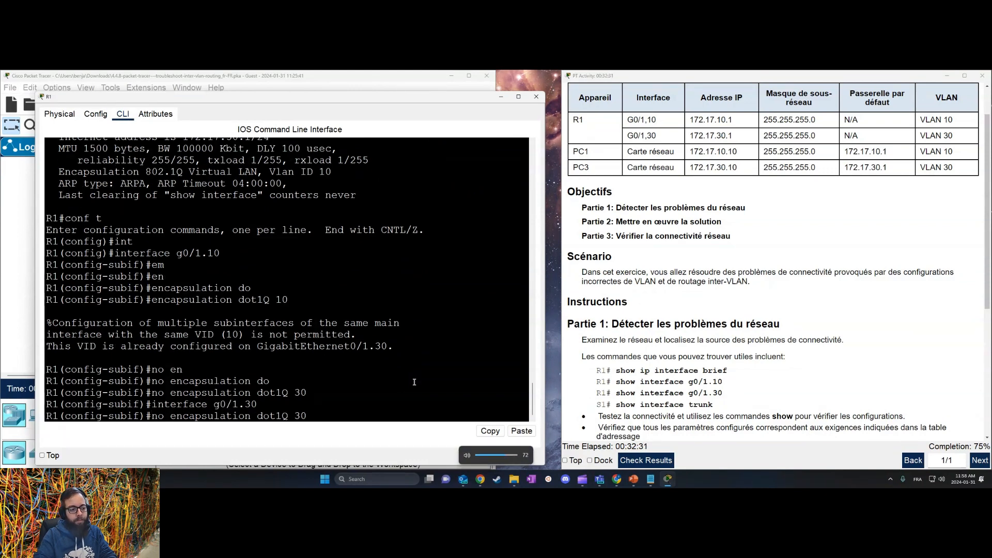
{"action": "key", "text": "BackSpace"}
{"action": "key", "text": "BackSpace"}
{"action": "type", "text": "10"}
{"action": "key", "text": "Return"}
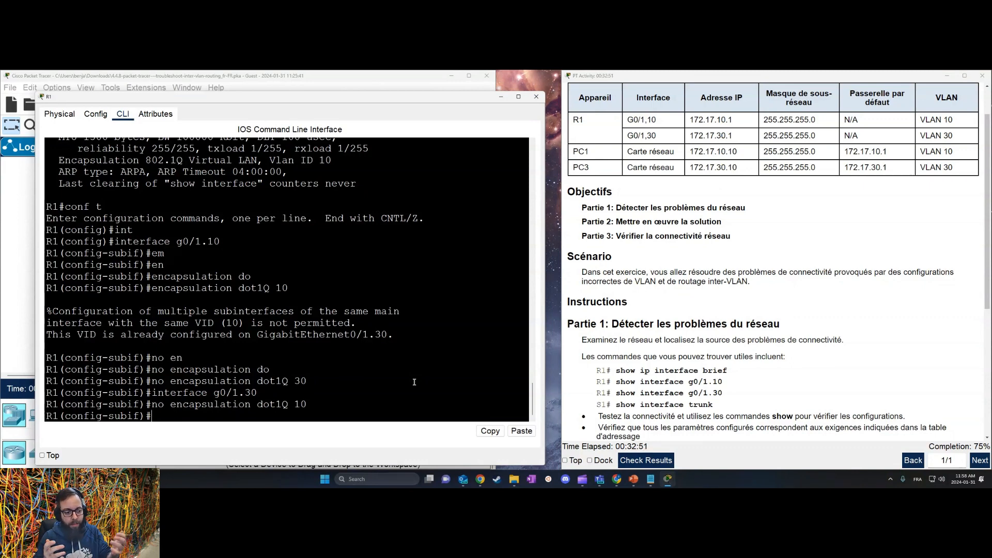
Return to subinterface g0/1.10 and assign it to VLAN 10 with encapsulation dot1Q 10.
{"action": "key", "text": "Up"}
{"action": "key", "text": "Up"}
{"action": "key", "text": "Up"}
{"action": "key", "text": "Up"}
{"action": "key", "text": "Up"}
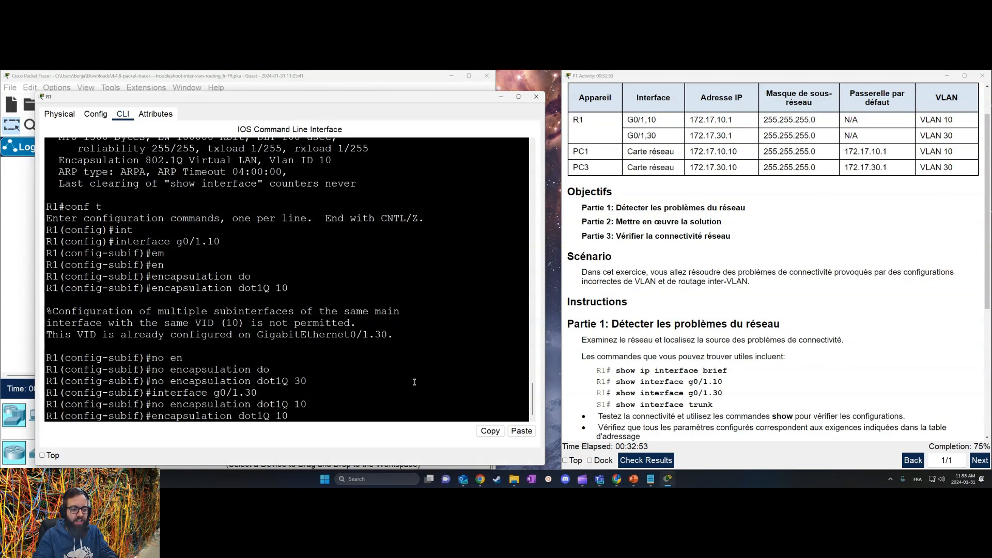
{"action": "key", "text": "Return"}
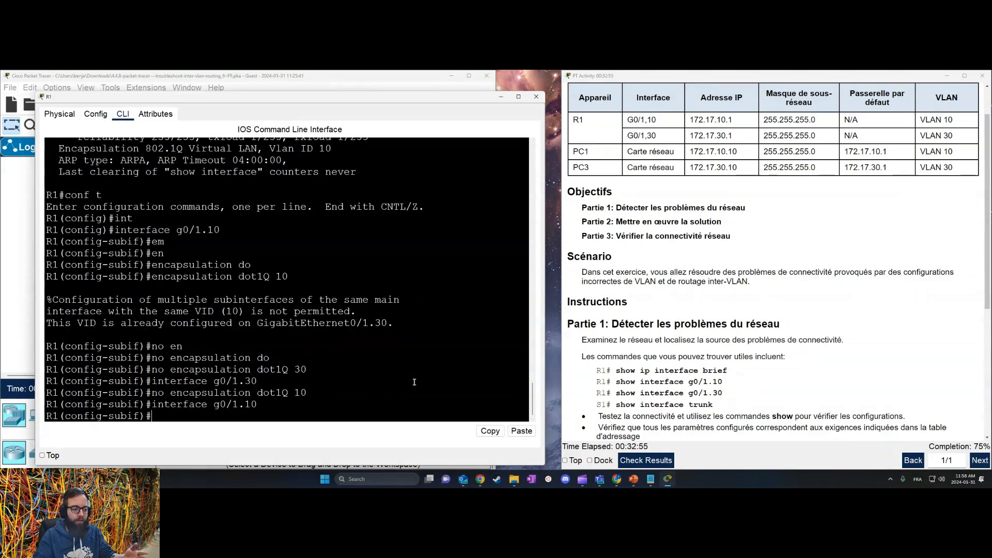
{"action": "key", "text": "Up"}
{"action": "key", "text": "Up"}
{"action": "key", "text": "Down"}
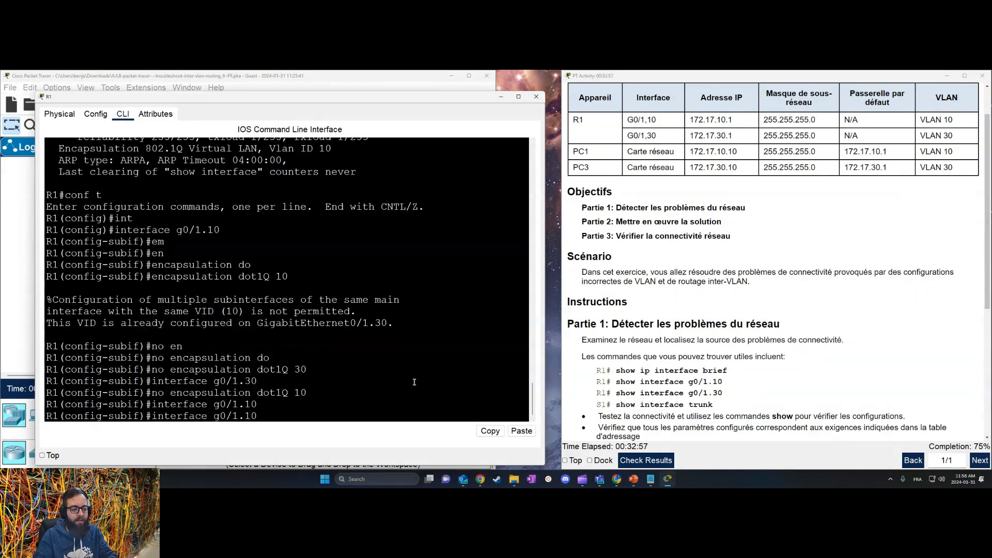
{"action": "key", "text": "Down"}
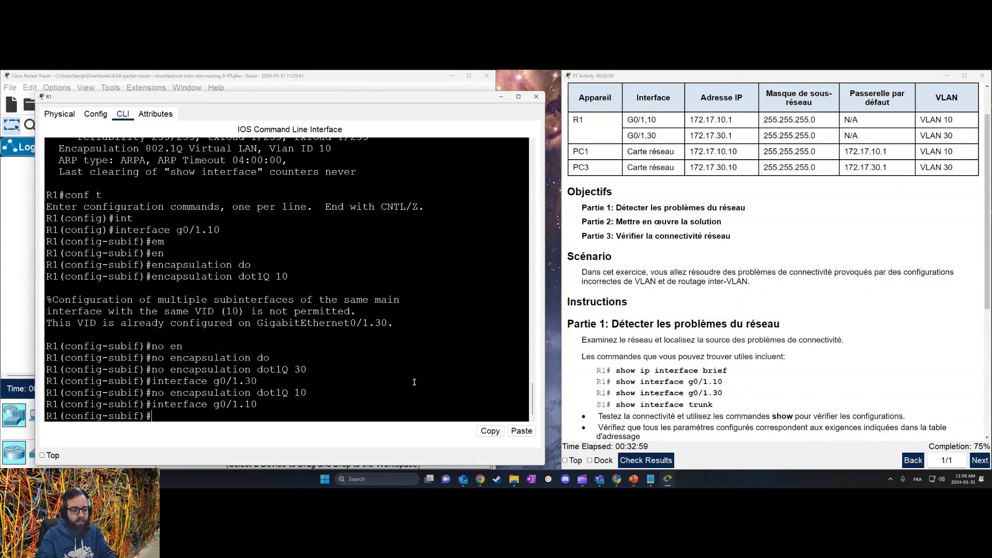
{"action": "type", "text": "en"}
{"action": "key", "text": "Tab"}
{"action": "type", "text": "do"}
{"action": "key", "text": "Tab"}
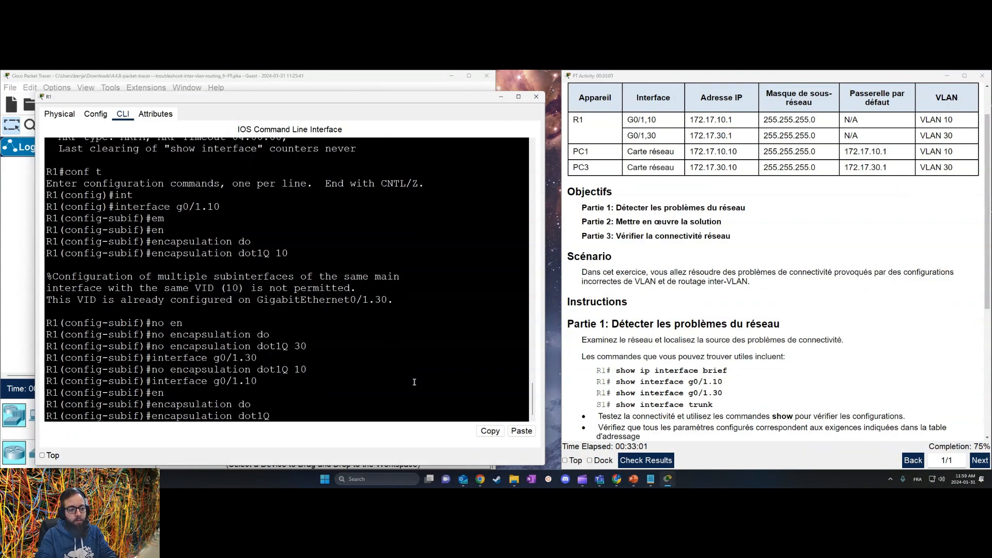
{"action": "type", "text": "10"}
{"action": "key", "text": "Return"}
Switch to subinterface g0/1.30 and assign it to VLAN 30 with encapsulation dot1Q 30.
{"action": "key", "text": "Up"}
{"action": "key", "text": "Up"}
{"action": "key", "text": "Up"}
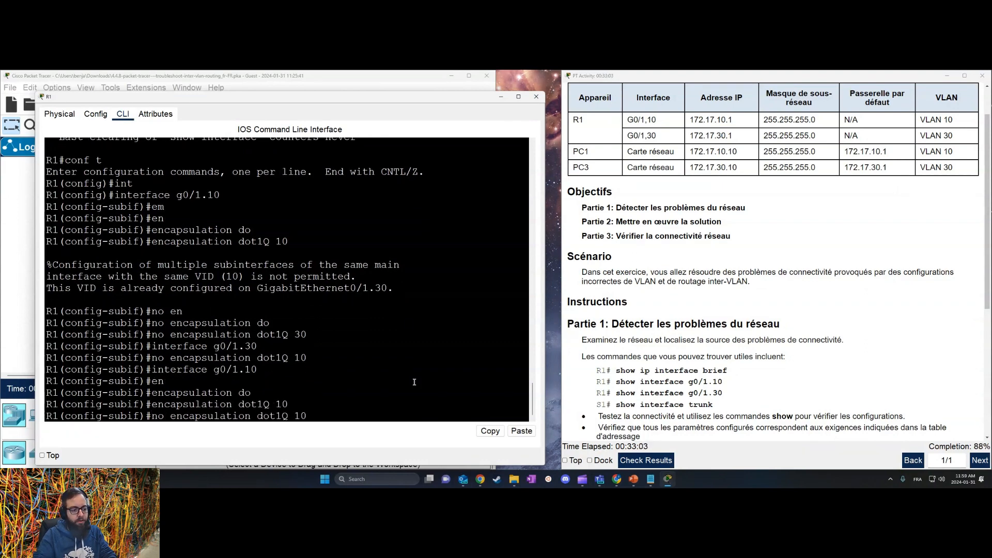
{"action": "key", "text": "Down"}
{"action": "key", "text": "BackSpace"}
{"action": "key", "text": "BackSpace"}
{"action": "type", "text": "30"}
{"action": "key", "text": "Return"}
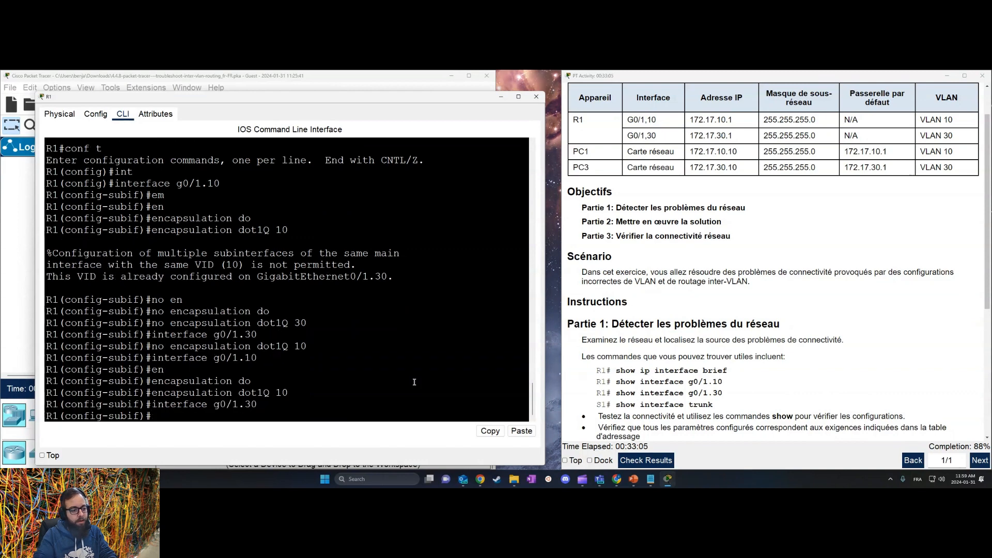
{"action": "key", "text": "Up"}
{"action": "key", "text": "Up"}
{"action": "type", "text": "3"}
{"action": "key", "text": "Return"}
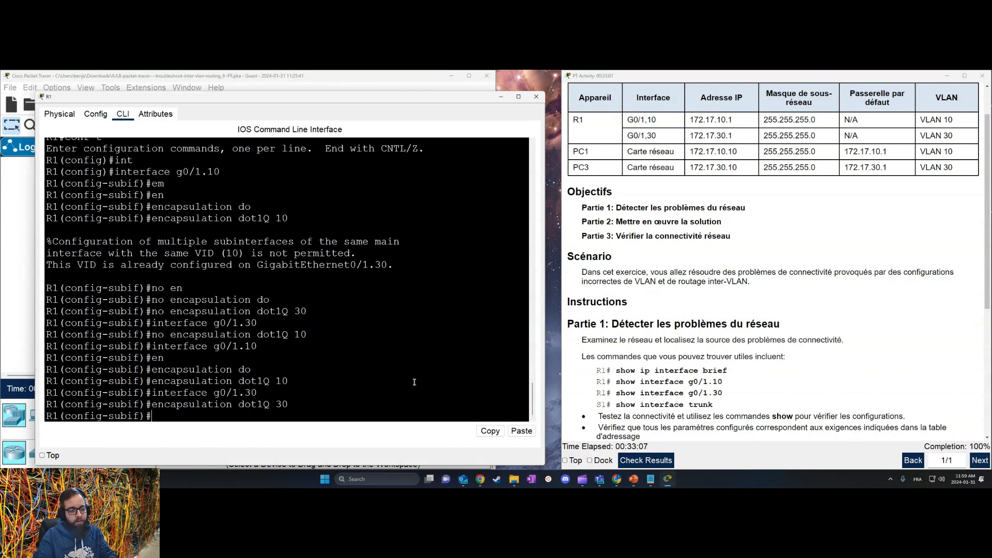
Exit R1's configuration mode back to the privileged prompt and close the router's window.
{"action": "type", "text": "end"}
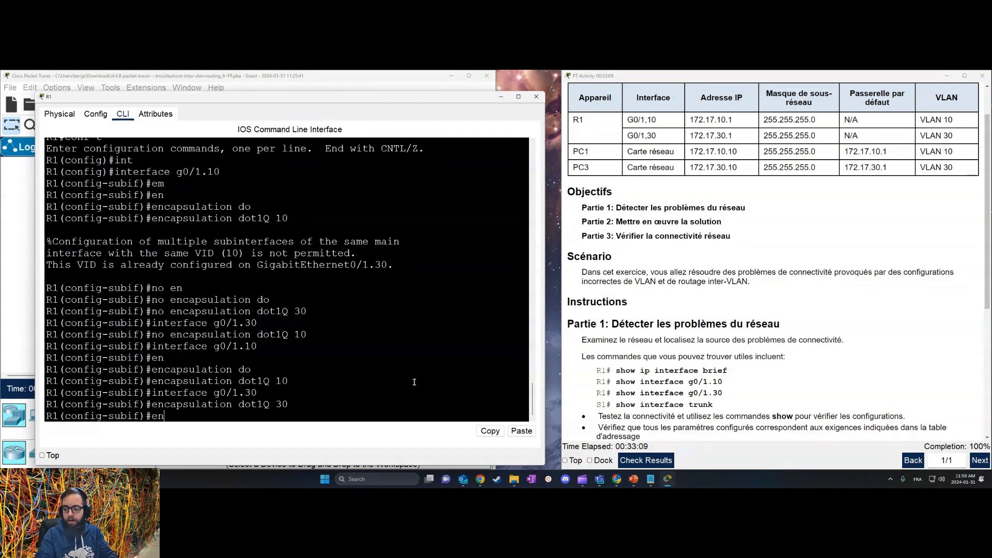
{"action": "key", "text": "Return"}
{"action": "key", "text": "Return"}
{"action": "key", "text": "Return"}
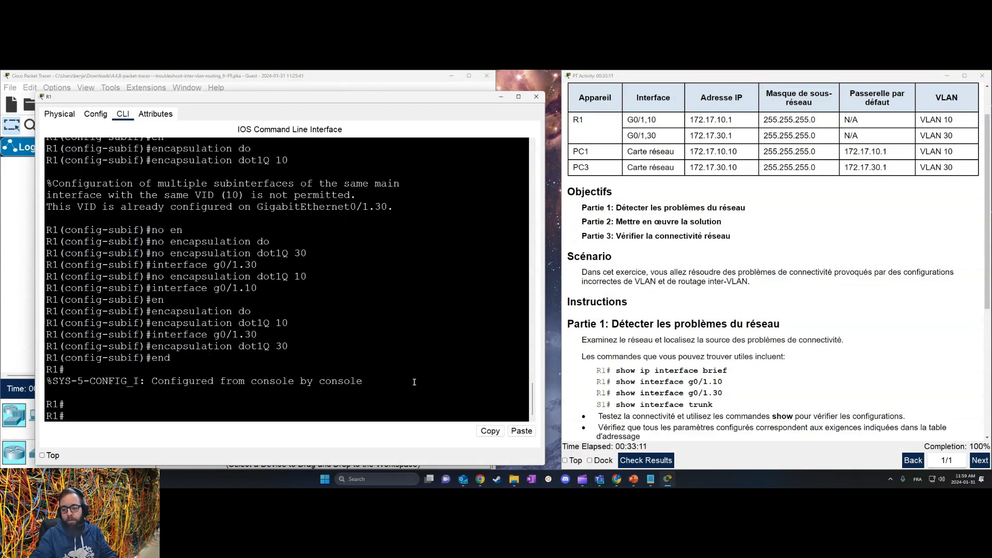
{"action": "left_click", "coordinate": [984, 452]}
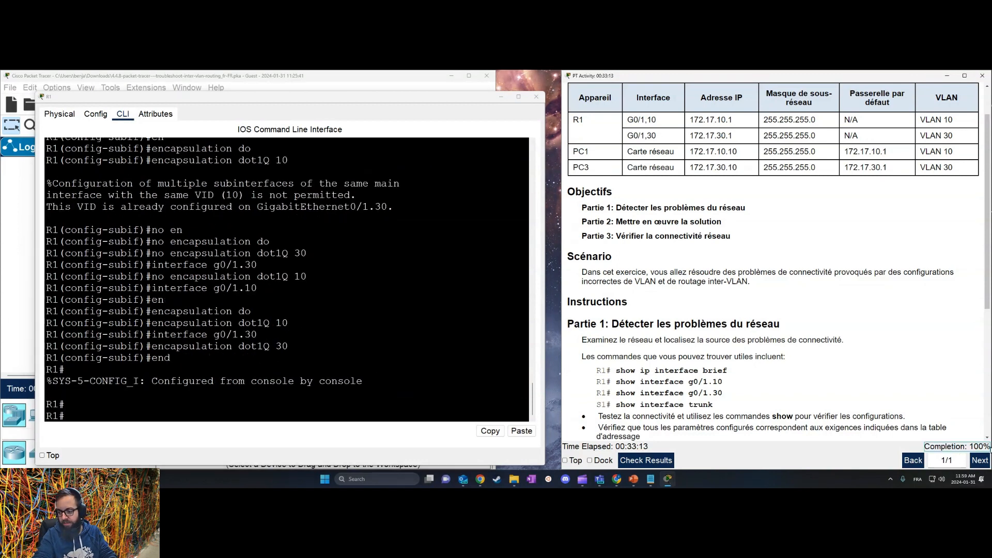
{"action": "left_click", "coordinate": [347, 288]}
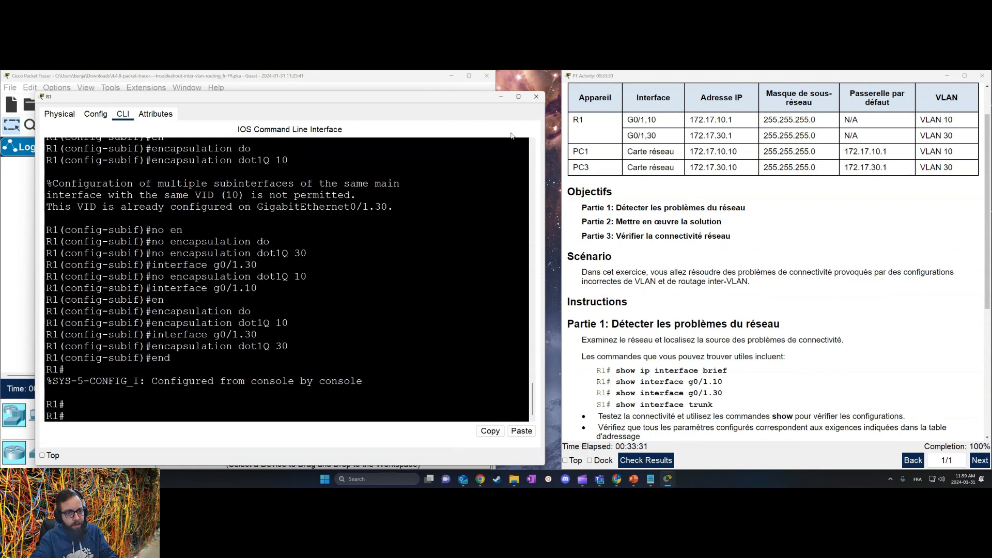
{"action": "left_click", "coordinate": [536, 98]}
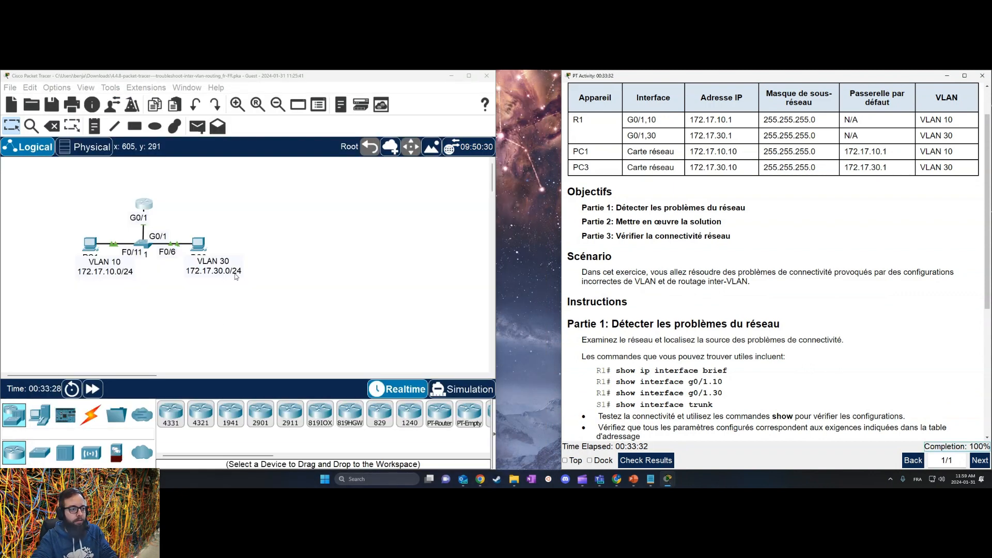
Open PC1's Command Prompt and ping PC3 at 172.17.30.10.
{"action": "left_click", "coordinate": [93, 247]}
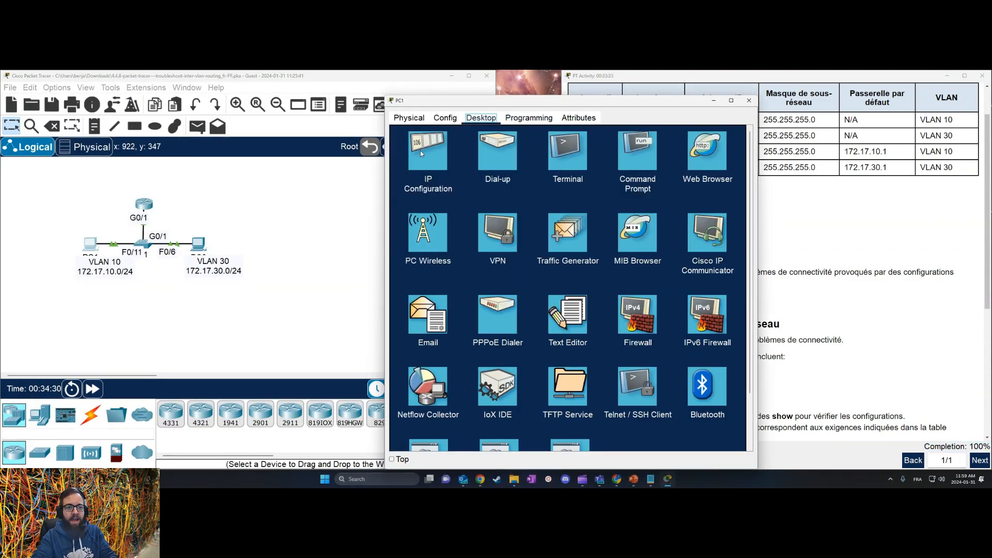
{"action": "left_click", "coordinate": [637, 151]}
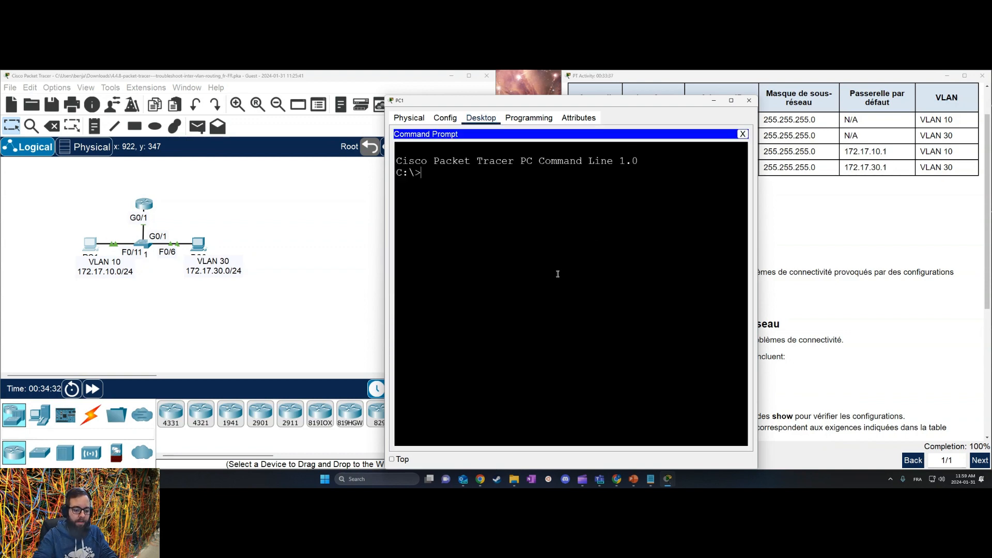
{"action": "type", "text": "ping 172.1"}
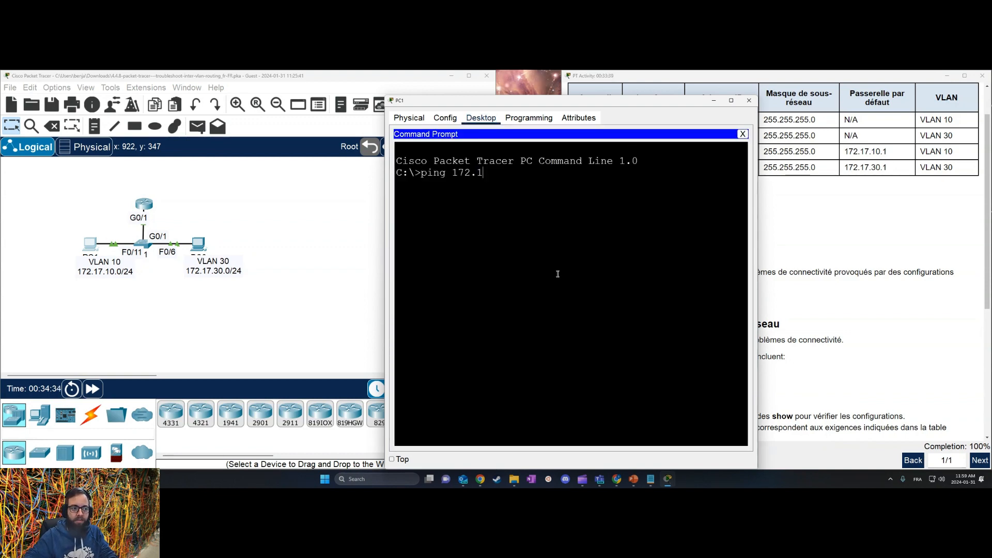
{"action": "type", "text": "7.30."}
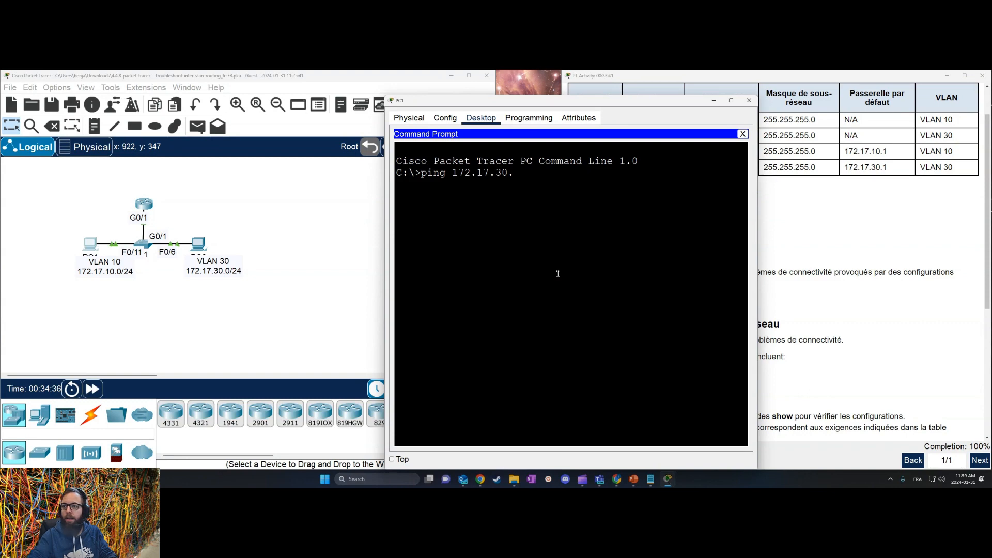
{"action": "left_click_drag", "start_coordinate": [641, 107], "coordinate": [529, 92]}
{"action": "type", "text": "10"}
{"action": "key", "text": "Return"}
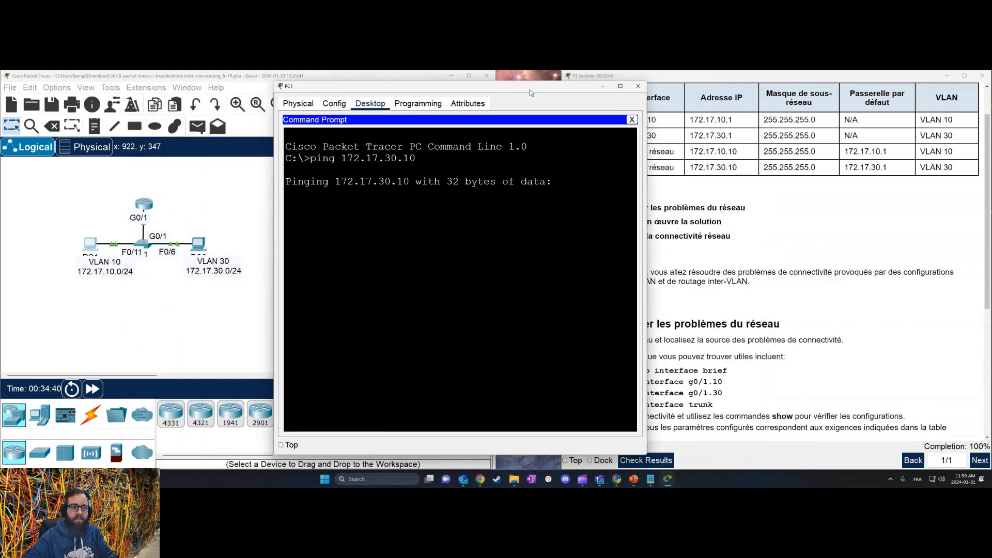
Fast-forward the simulation time and repeat the ping to 172.17.30.10 from PC1.
{"action": "left_click", "coordinate": [132, 382]}
{"action": "left_click", "coordinate": [563, 222]}
{"action": "key", "text": "Up"}
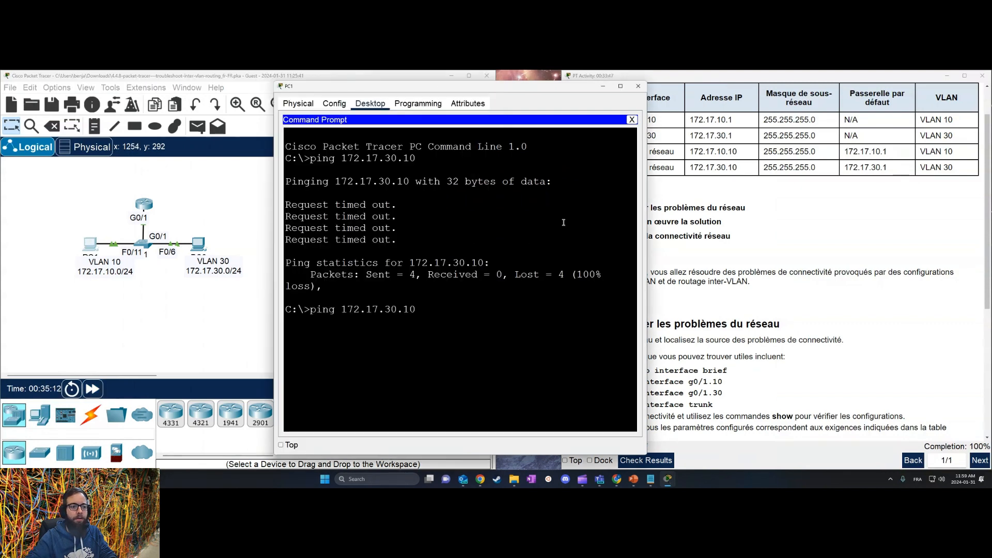
{"action": "key", "text": "Return"}
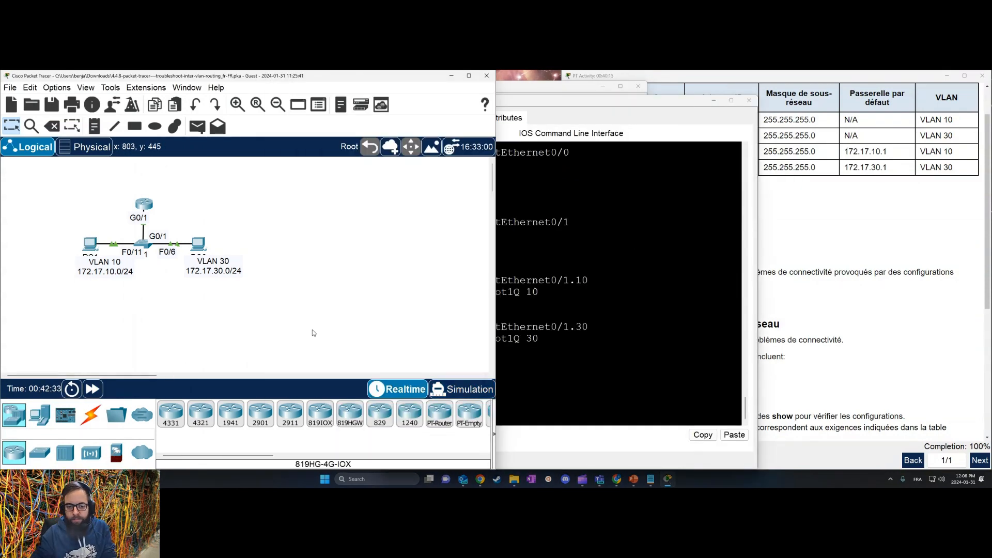
Review R1's subinterface configuration and PC1's ping output, and compare them with the activity's addressing table and completion score.
{"action": "left_click_drag", "start_coordinate": [664, 105], "coordinate": [783, 97]}
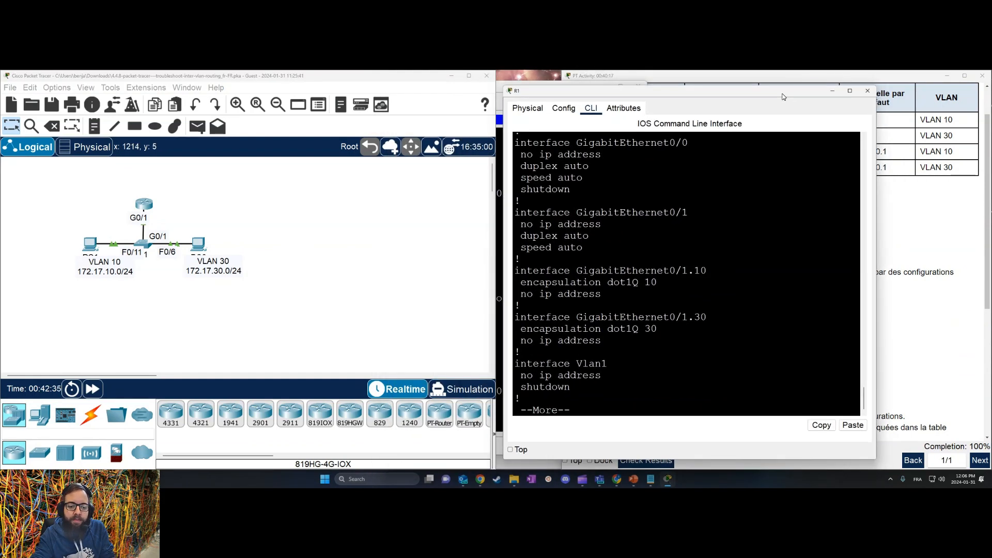
{"action": "left_click", "coordinate": [718, 179]}
{"action": "left_click", "coordinate": [832, 91]}
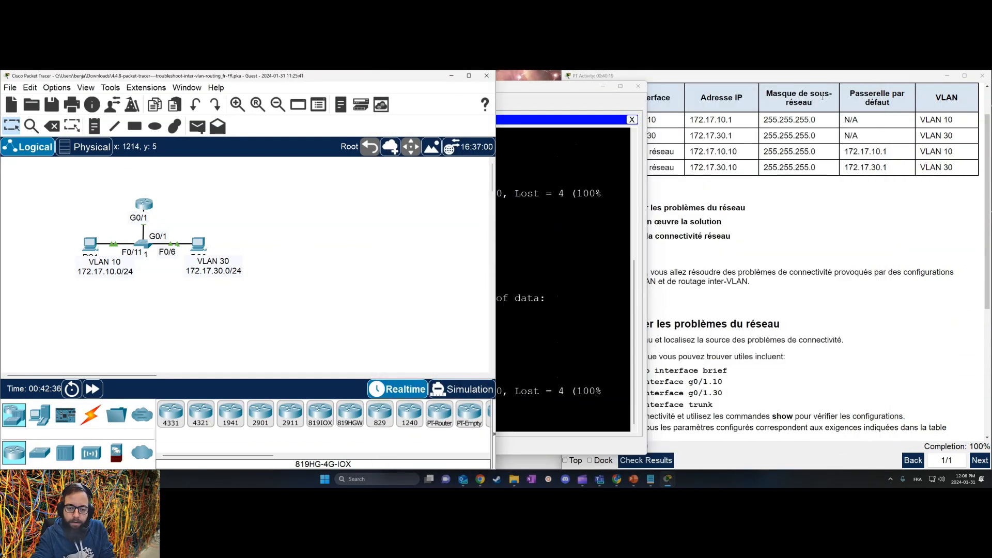
{"action": "left_click", "coordinate": [569, 321]}
{"action": "left_click", "coordinate": [452, 298]}
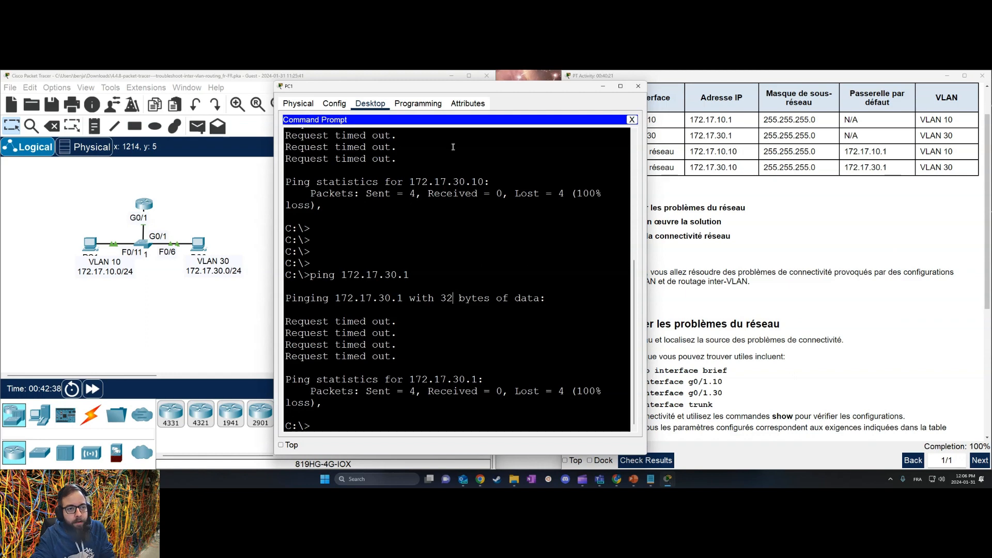
{"action": "left_click_drag", "start_coordinate": [464, 87], "coordinate": [576, 93]}
{"action": "left_click", "coordinate": [925, 439]}
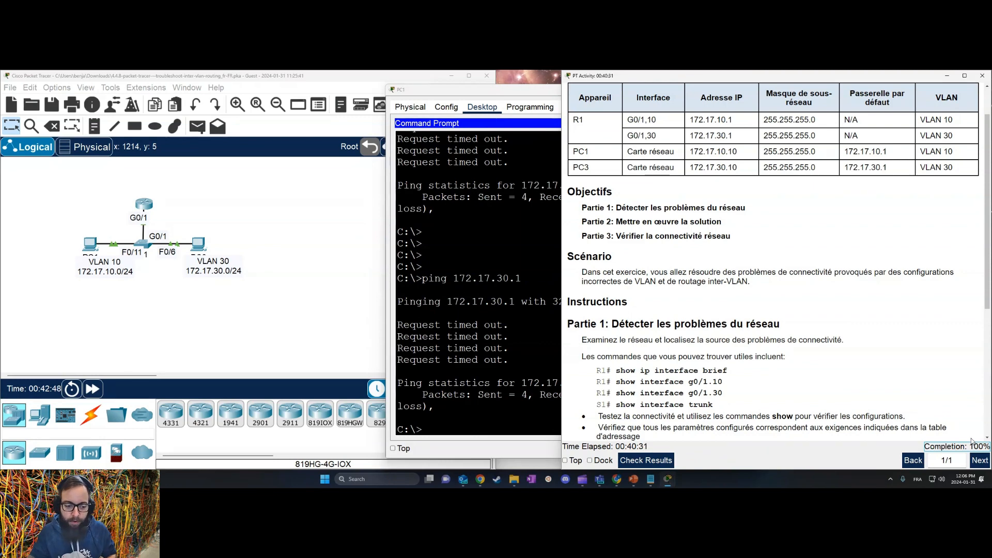
Reopen R1's CLI, finish the configuration listing, enter global configuration mode and select subinterface g0/1.10.
{"action": "left_click", "coordinate": [144, 205]}
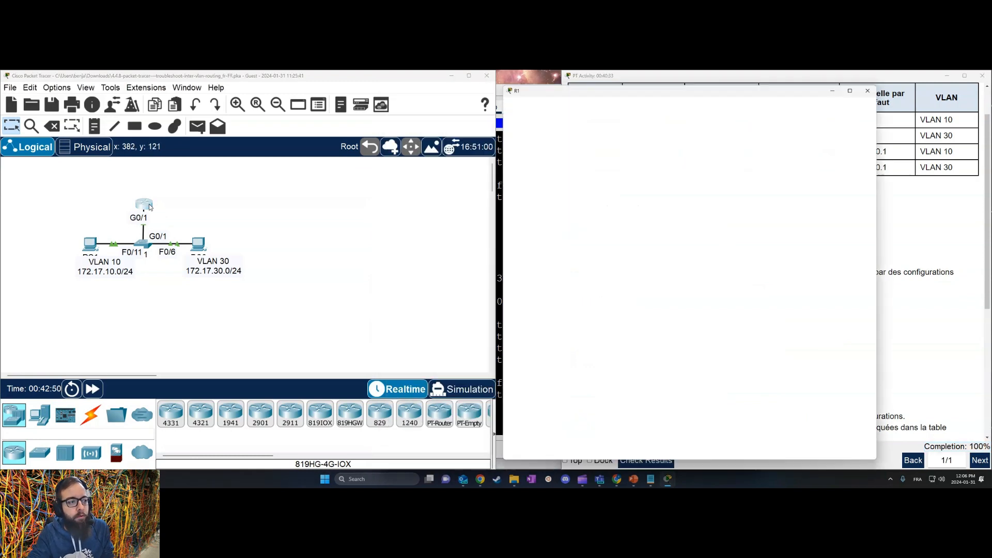
{"action": "scroll", "coordinate": [635, 275], "scroll_direction": "down", "scroll_amount": 1}
{"action": "type", "text": "q"}
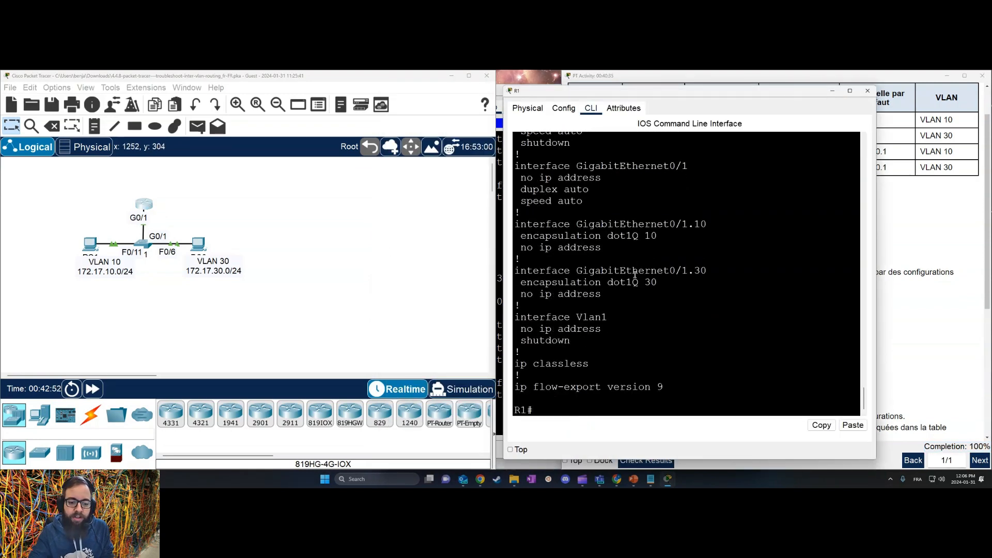
{"action": "type", "text": "conf t"}
{"action": "key", "text": "Return"}
{"action": "type", "text": "int"}
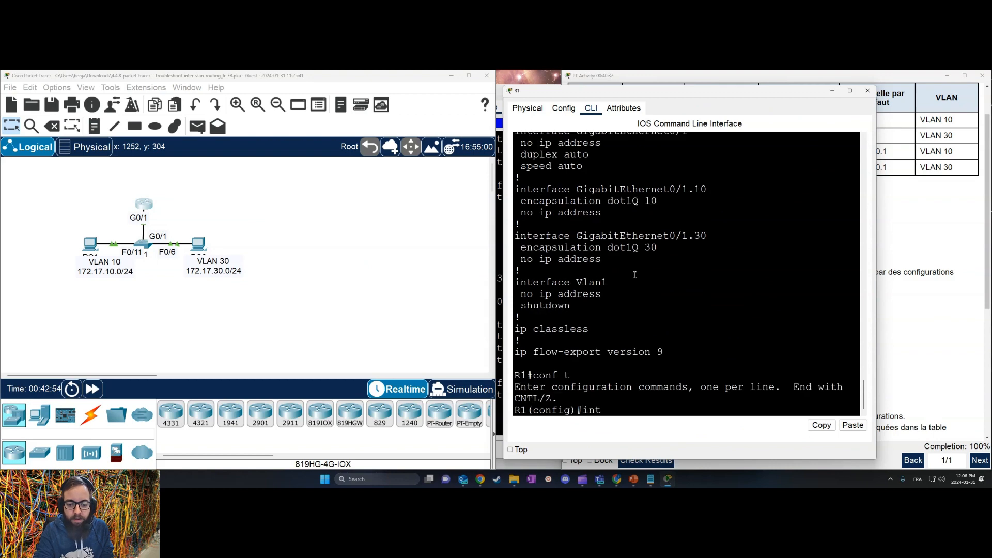
{"action": "key", "text": "Tab"}
{"action": "type", "text": "g0/1."}
{"action": "key", "text": "Return"}
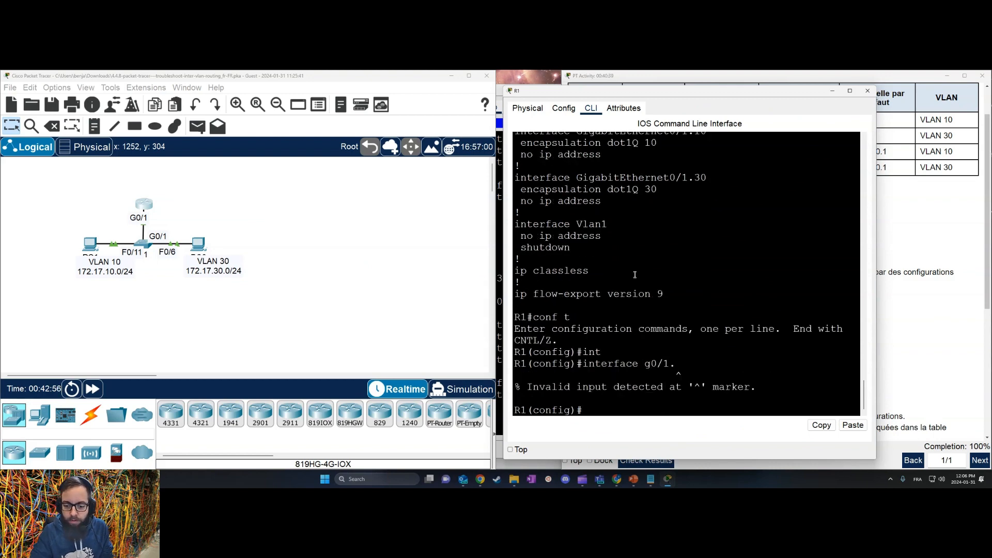
{"action": "key", "text": "Up"}
{"action": "type", "text": "10"}
{"action": "key", "text": "Return"}
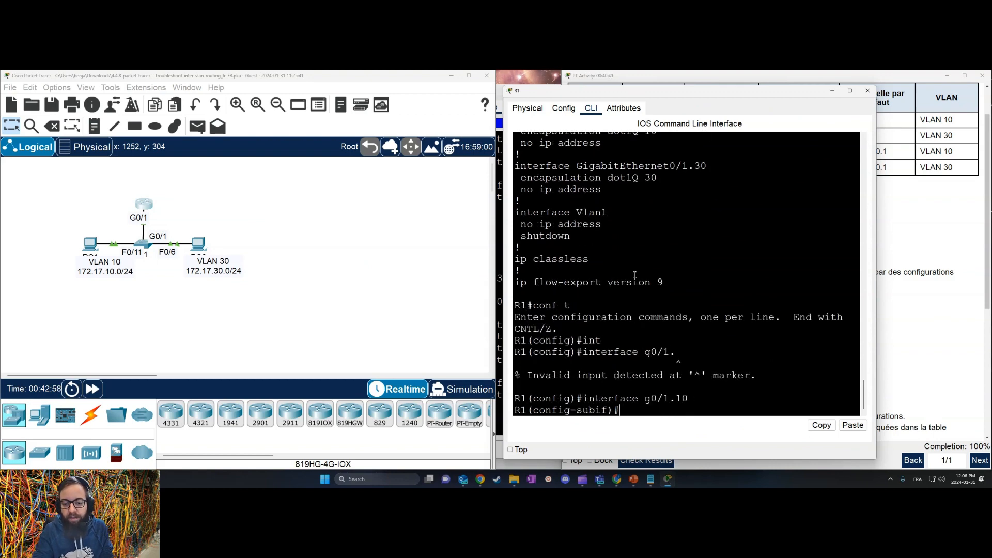
Look through R1's command history for the earlier encapsulation and subinterface commands.
{"action": "key", "text": "Up"}
{"action": "key", "text": "Down"}
{"action": "type", "text": "end"}
{"action": "key", "text": "Up"}
{"action": "key", "text": "Up"}
{"action": "key", "text": "Up"}
{"action": "key", "text": "Up"}
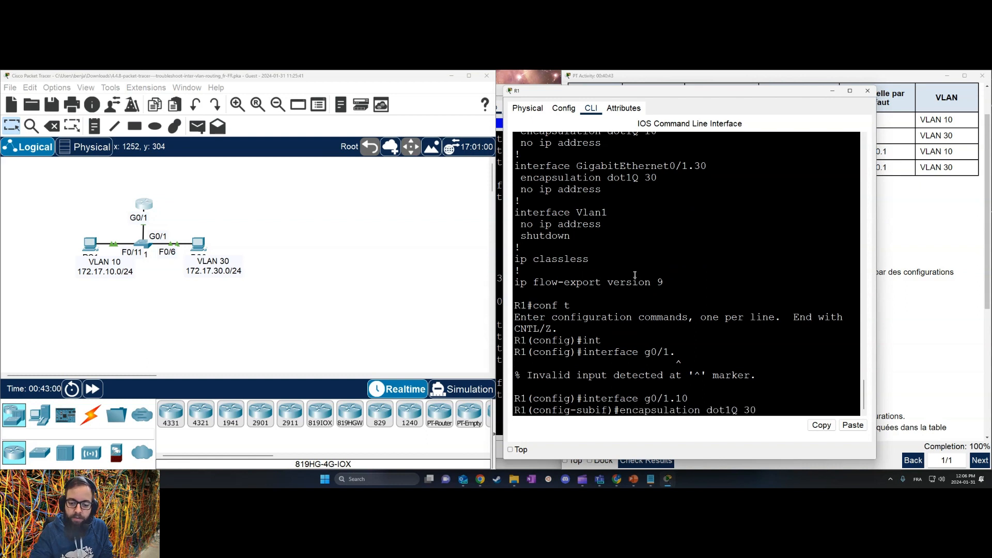
{"action": "key", "text": "Up"}
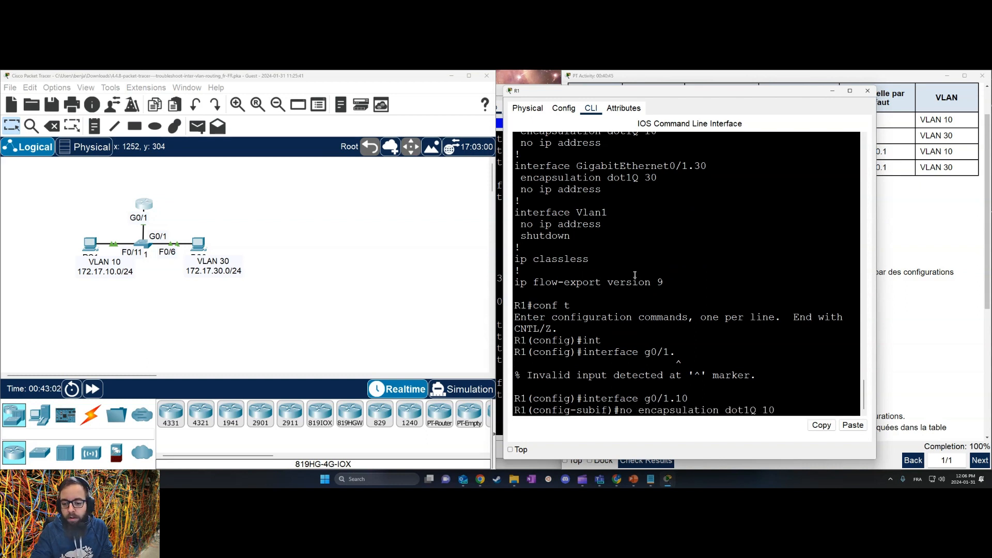
{"action": "key", "text": "Down"}
{"action": "key", "text": "Down"}
{"action": "key", "text": "Down"}
{"action": "key", "text": "Down"}
{"action": "key", "text": "Down"}
{"action": "key", "text": "Down"}
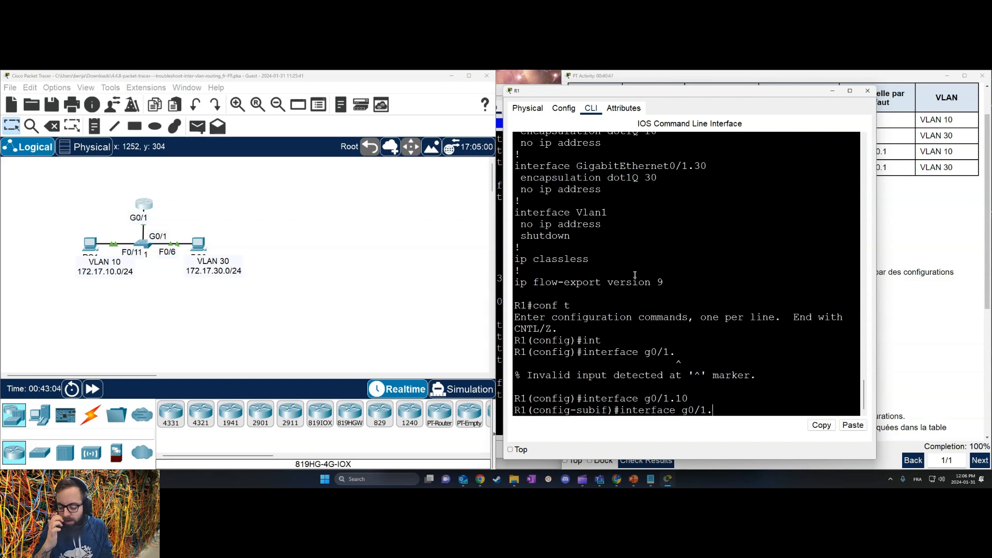
{"action": "key", "text": "Down"}
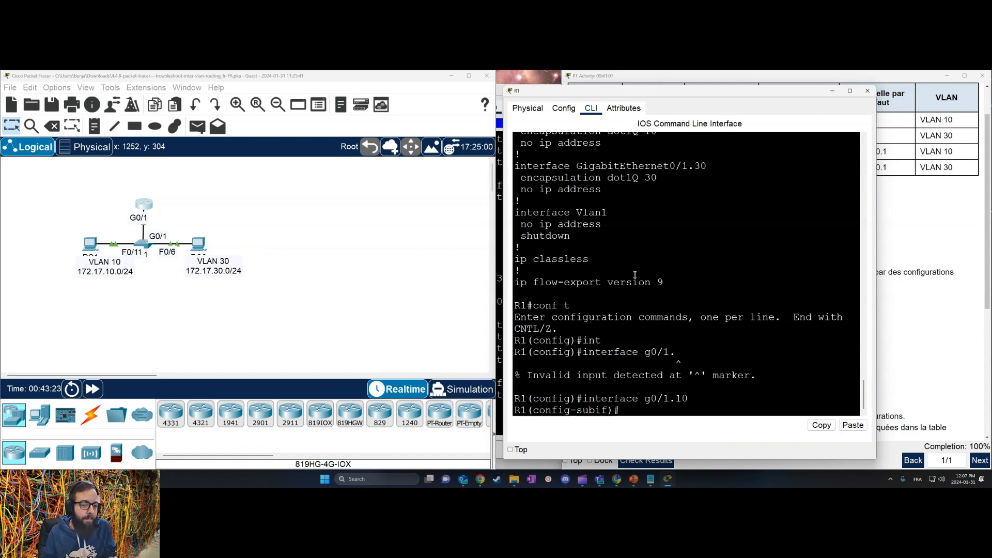
Run do sh ip int br on R1 to check the IP addresses and status of its interfaces.
{"action": "type", "text": "d"}
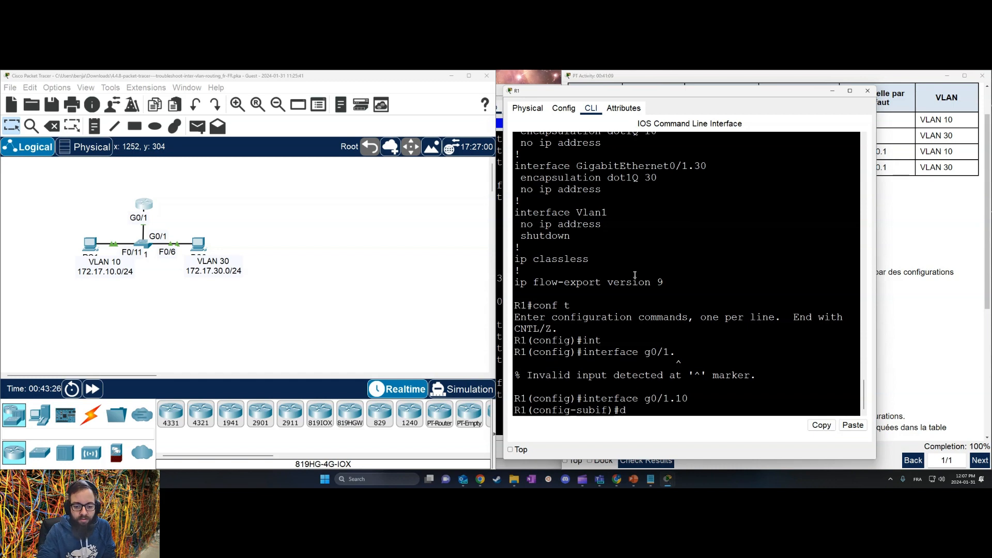
{"action": "type", "text": "o sh ip int br"}
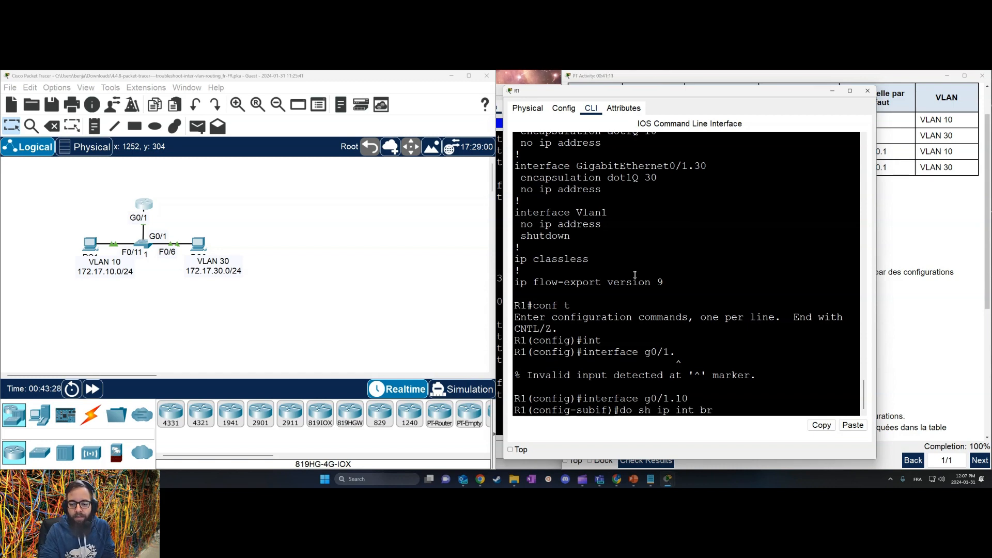
{"action": "key", "text": "Return"}
{"action": "left_click_drag", "start_coordinate": [536, 330], "coordinate": [842, 364]}
{"action": "left_click", "coordinate": [842, 365]}
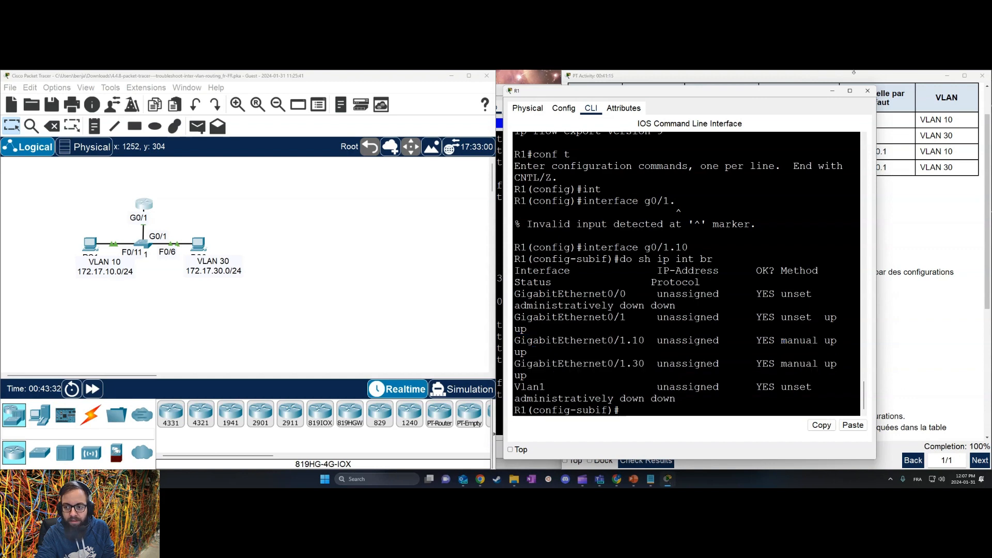
Move R1's window clear of the activity instructions and compare the interface summary with the addressing table.
{"action": "left_click_drag", "start_coordinate": [785, 95], "coordinate": [439, 103]}
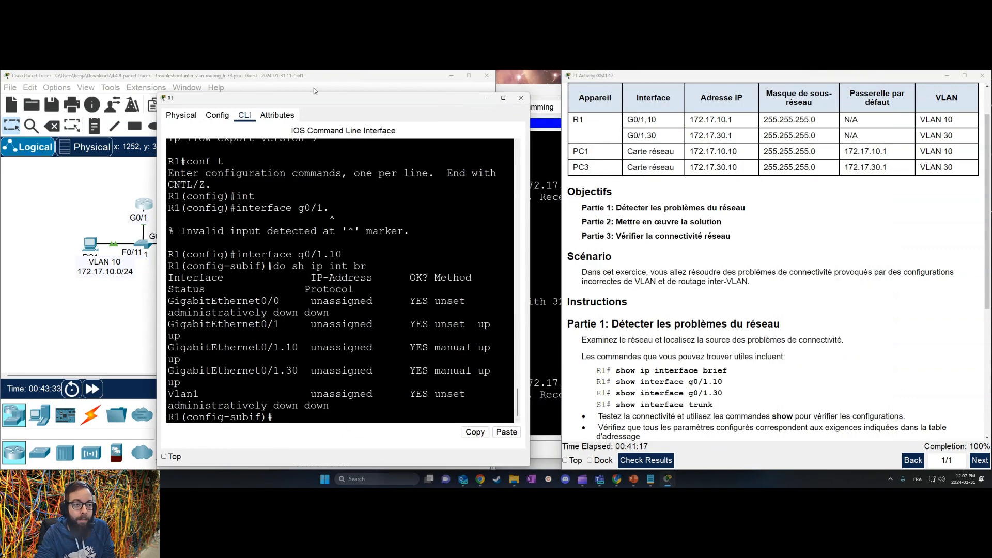
{"action": "left_click_drag", "start_coordinate": [321, 99], "coordinate": [297, 85]}
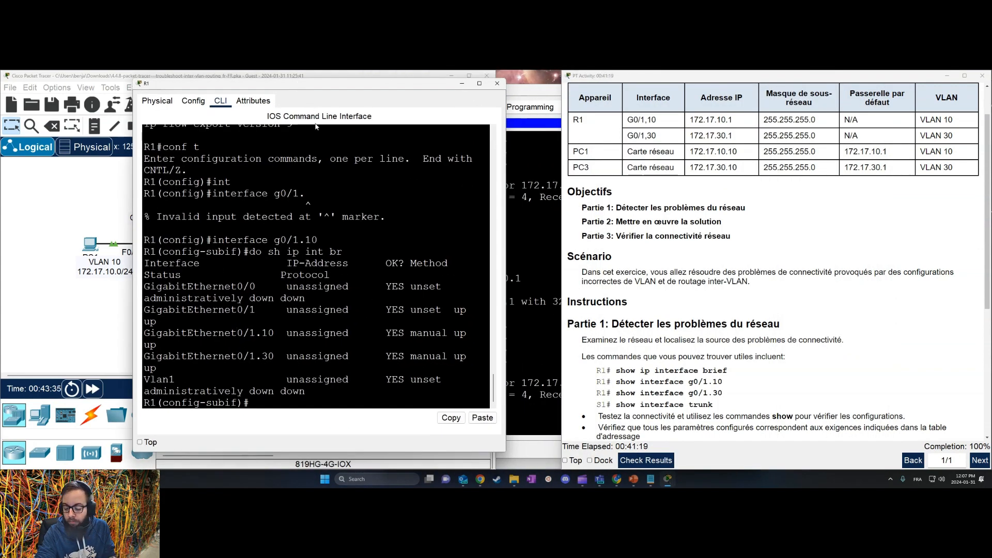
{"action": "left_click", "coordinate": [328, 298]}
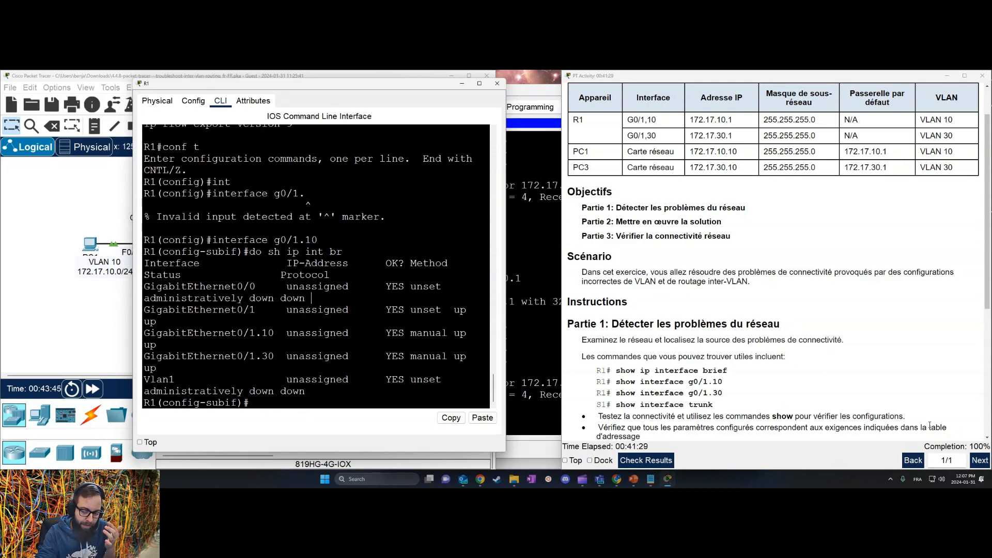
{"action": "left_click", "coordinate": [380, 369]}
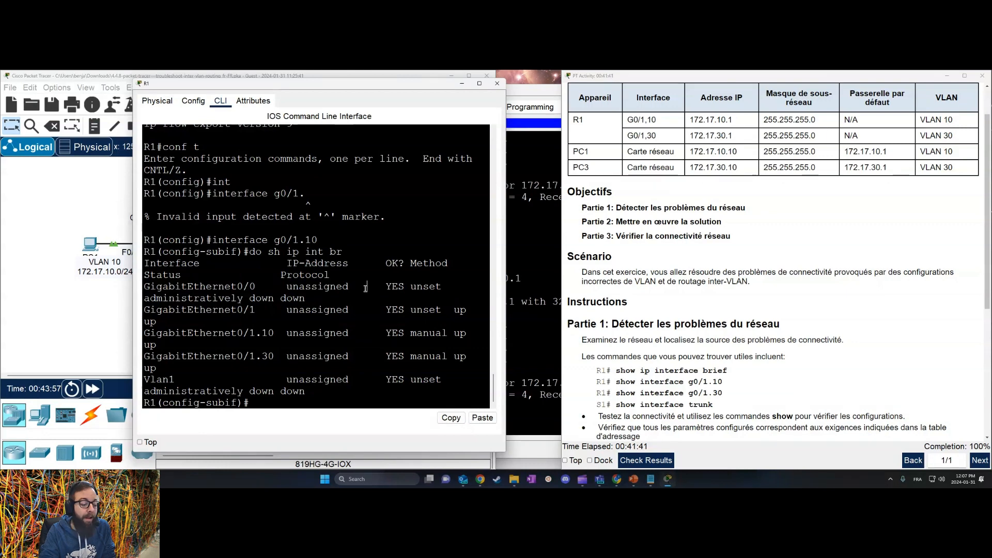
Assign IP address 172.17.10.1 with mask 255.255.255.0 to R1's subinterface g0/1.10.
{"action": "key", "text": "Return"}
{"action": "key", "text": "Return"}
{"action": "key", "text": "Return"}
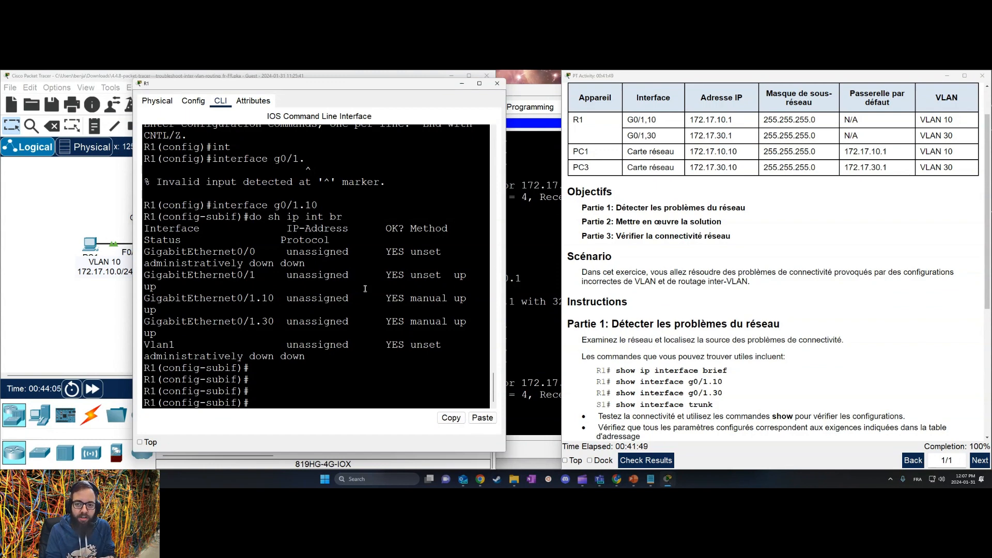
{"action": "type", "text": "ip add"}
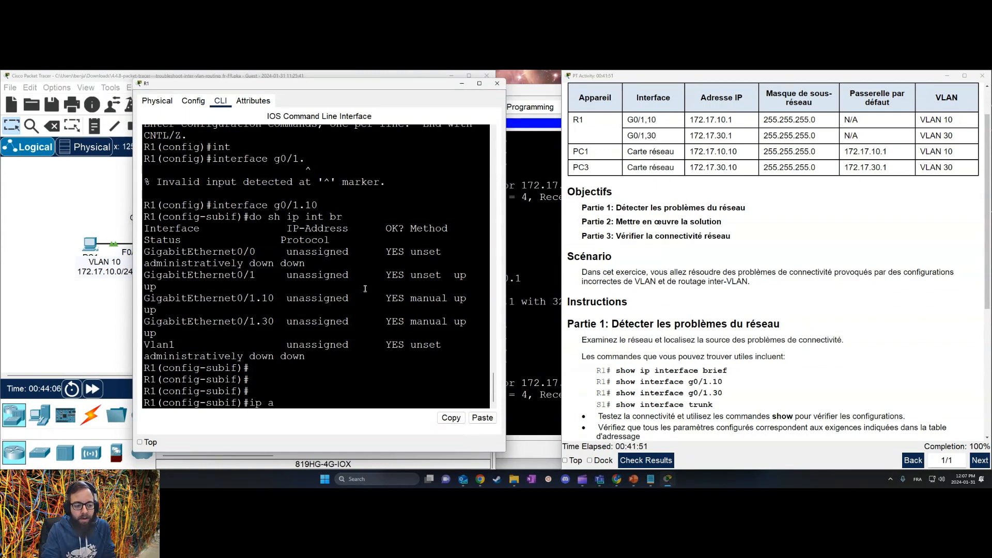
{"action": "key", "text": "Tab"}
{"action": "type", "text": "172"}
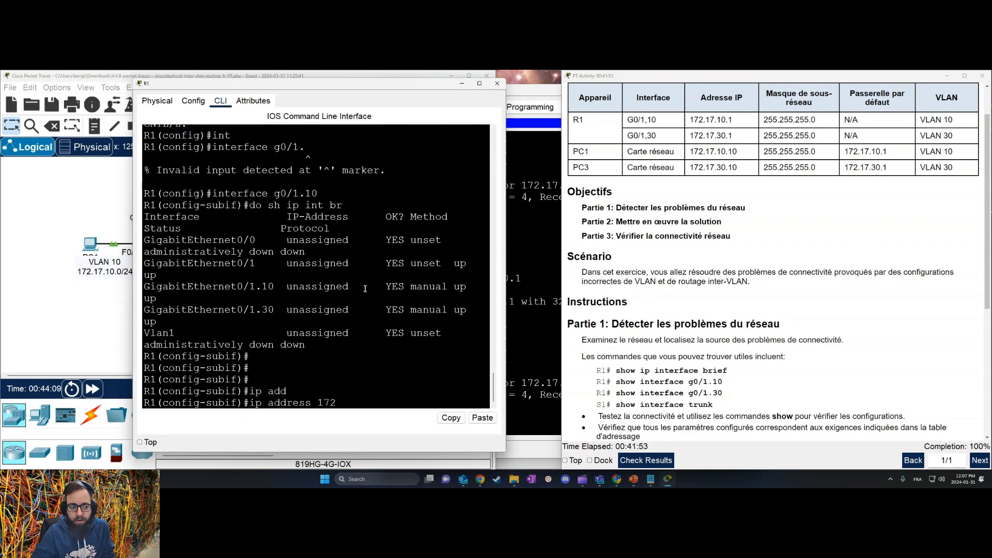
{"action": "type", "text": ".17.10.1 2"}
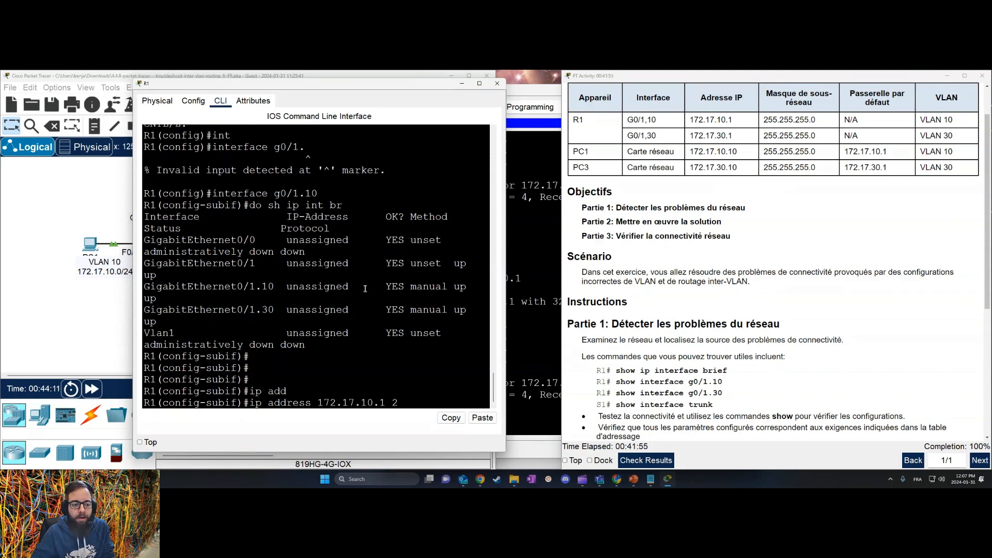
{"action": "type", "text": "55.255.255.0"}
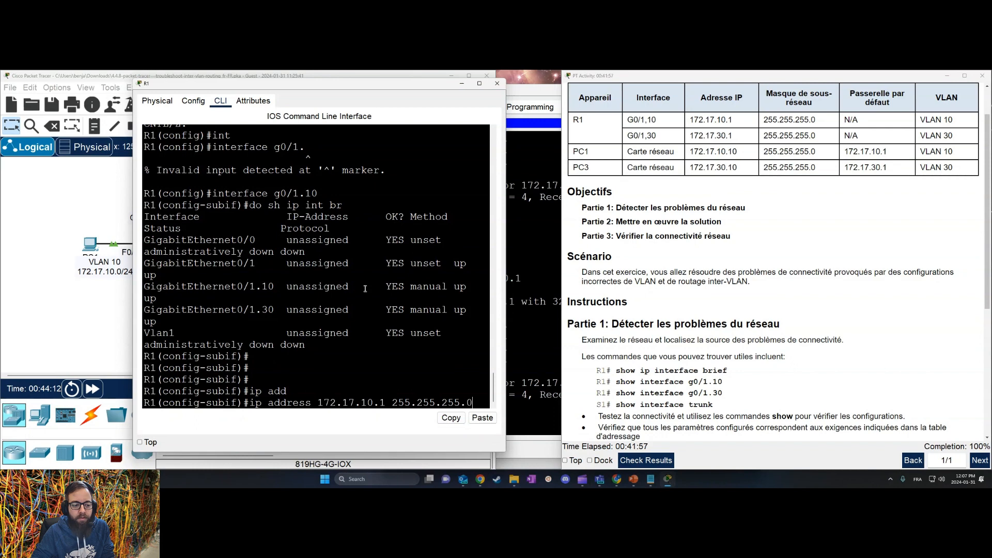
{"action": "key", "text": "Return"}
Switch to R1's subinterface g0/1.30 and assign it IP address 172.17.30.1 with mask 255.255.255.0.
{"action": "key", "text": "Up"}
{"action": "key", "text": "Up"}
{"action": "key", "text": "Up"}
{"action": "key", "text": "Up"}
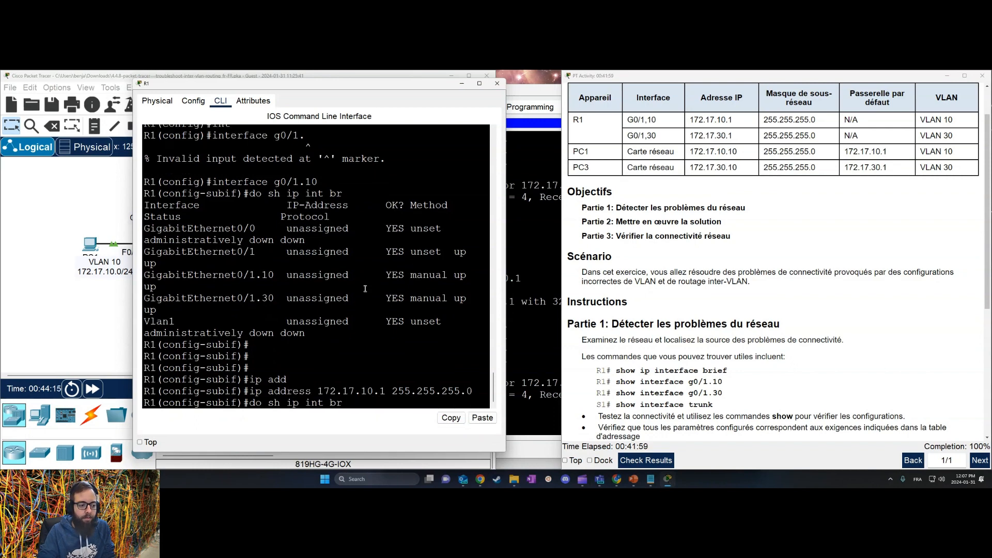
{"action": "key", "text": "BackSpace"}
{"action": "key", "text": "BackSpace"}
{"action": "type", "text": "30"}
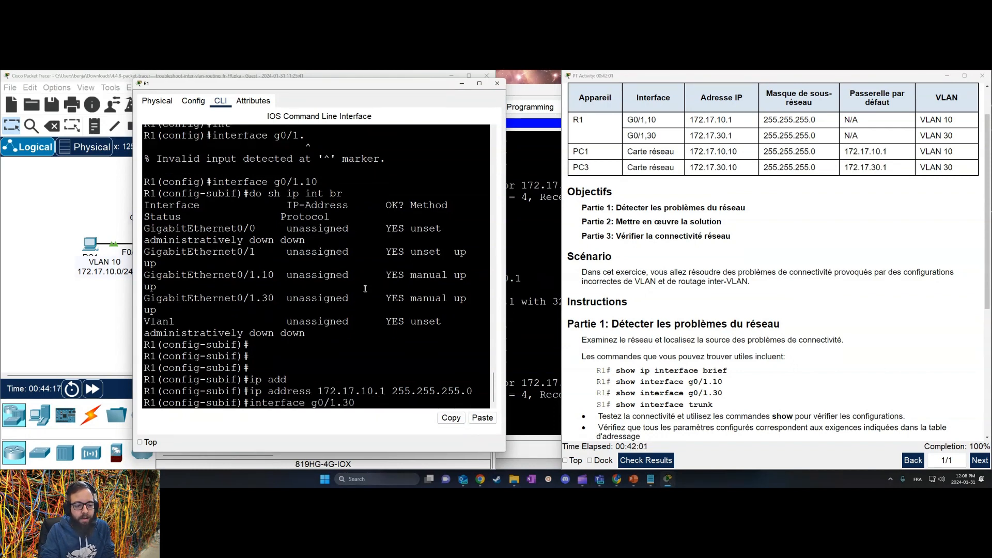
{"action": "key", "text": "Return"}
{"action": "key", "text": "Up"}
{"action": "key", "text": "Up"}
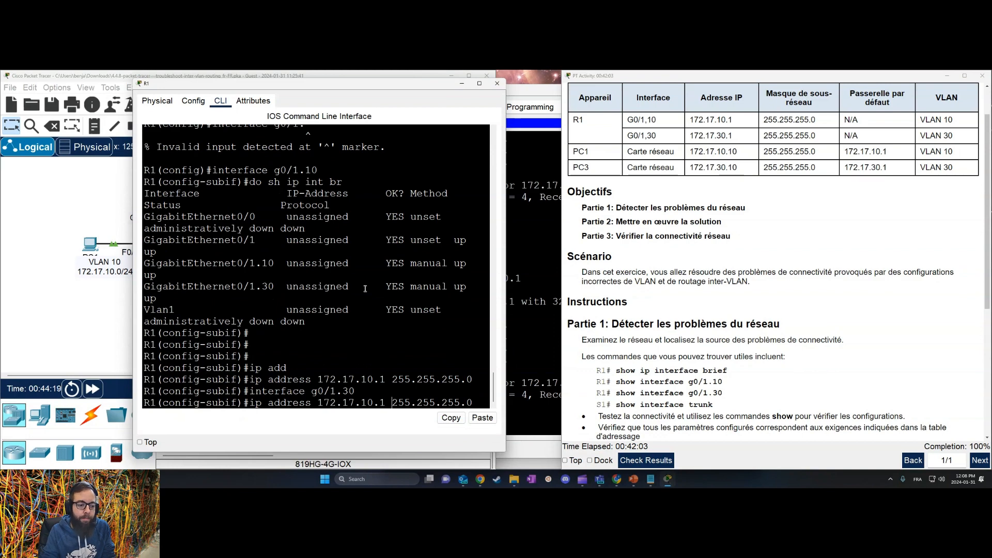
{"action": "key", "text": "Left"}
{"action": "key", "text": "Left"}
{"action": "key", "text": "Left"}
{"action": "key", "text": "Left"}
{"action": "key", "text": "Left"}
{"action": "key", "text": "Left"}
{"action": "key", "text": "Left"}
{"action": "key", "text": "Left"}
{"action": "key", "text": "Left"}
{"action": "key", "text": "Left"}
{"action": "key", "text": "Left"}
{"action": "key", "text": "Left"}
{"action": "key", "text": "Left"}
{"action": "key", "text": "Left"}
{"action": "key", "text": "Left"}
{"action": "key", "text": "Left"}
{"action": "key", "text": "Left"}
{"action": "key", "text": "BackSpace"}
{"action": "type", "text": "3"}
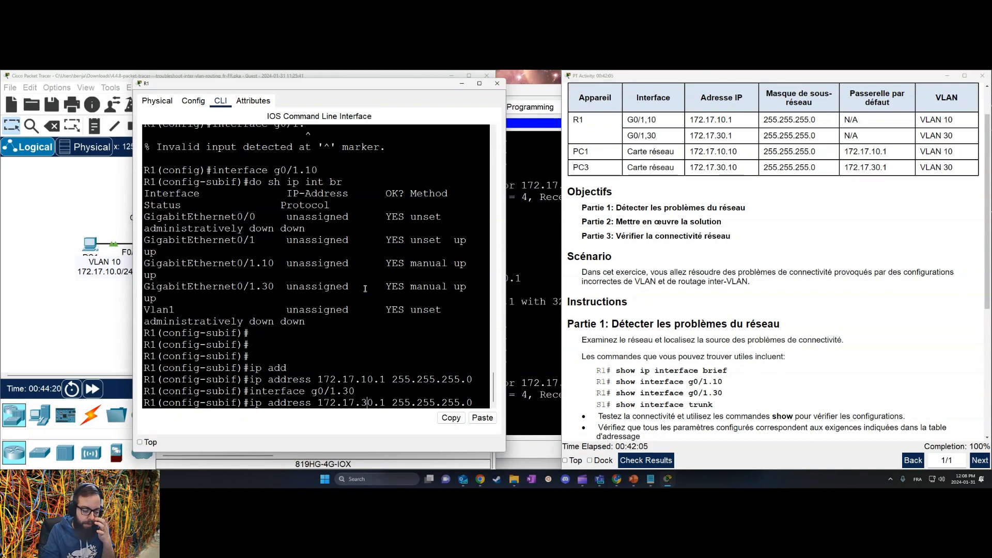
{"action": "key", "text": "Return"}
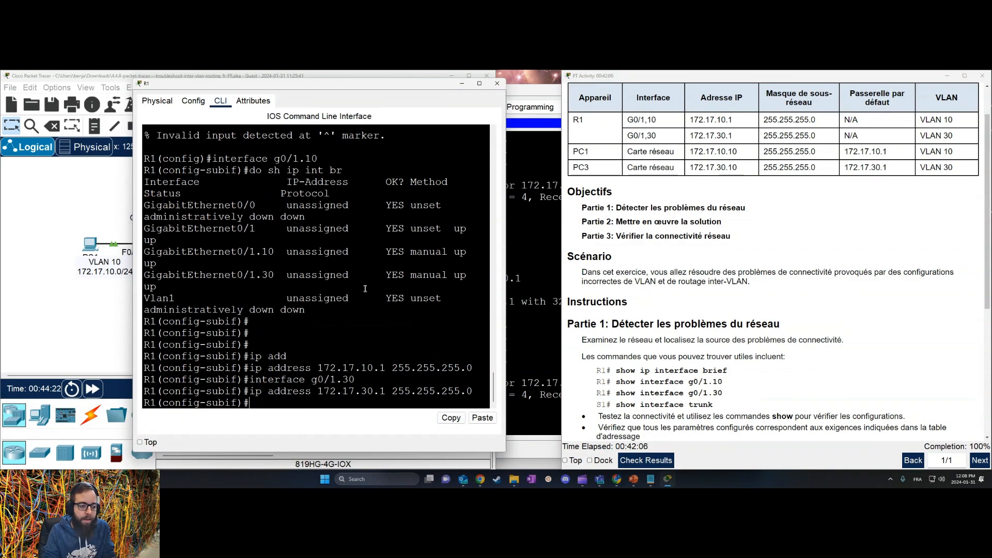
Return to PC1's Command Prompt, ping R1's VLAN 30 address 172.17.30.1 again and interrupt the ping.
{"action": "left_click", "coordinate": [42, 212]}
{"action": "left_click", "coordinate": [523, 269]}
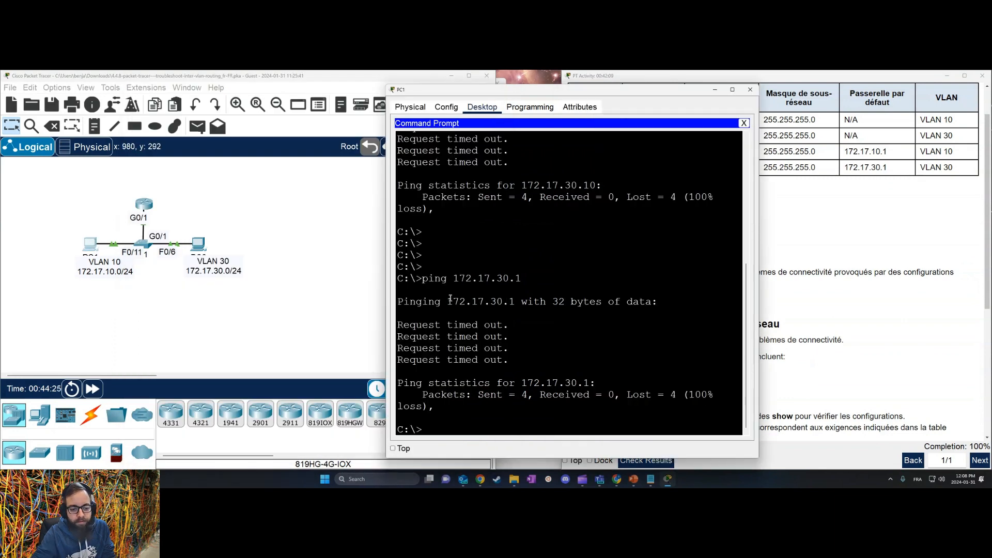
{"action": "key", "text": "Up"}
{"action": "key", "text": "Return"}
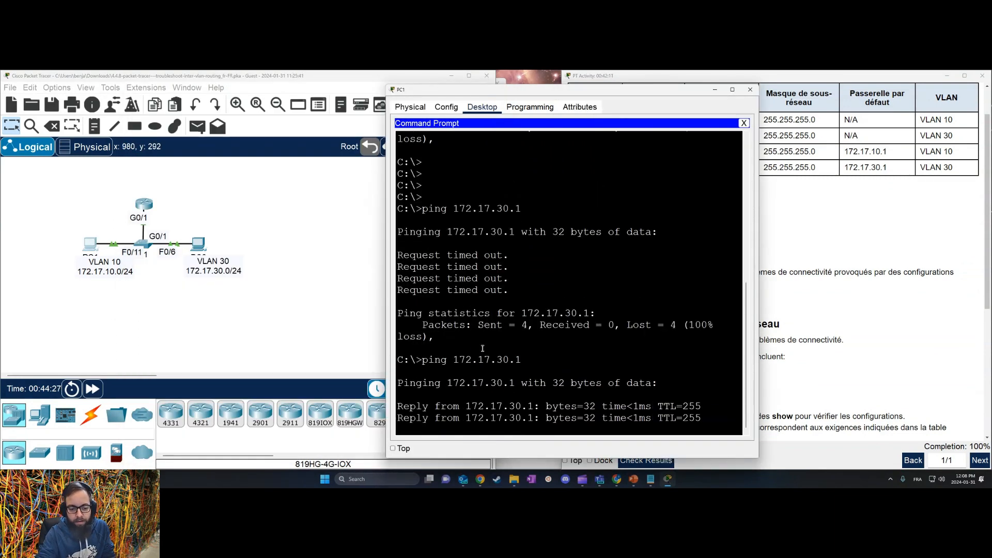
{"action": "key", "text": "ctrl+c"}
Ping PC3 at 172.17.30.10 from PC1 and repeat the same ping once.
{"action": "key", "text": "Up"}
{"action": "key", "text": "BackSpace"}
{"action": "key", "text": "BackSpace"}
{"action": "key", "text": "BackSpace"}
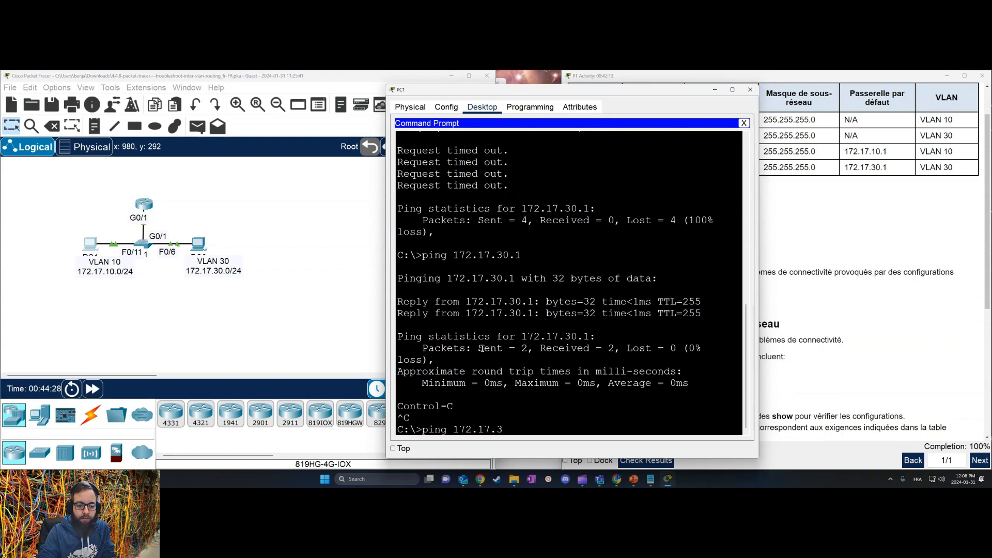
{"action": "type", "text": "."}
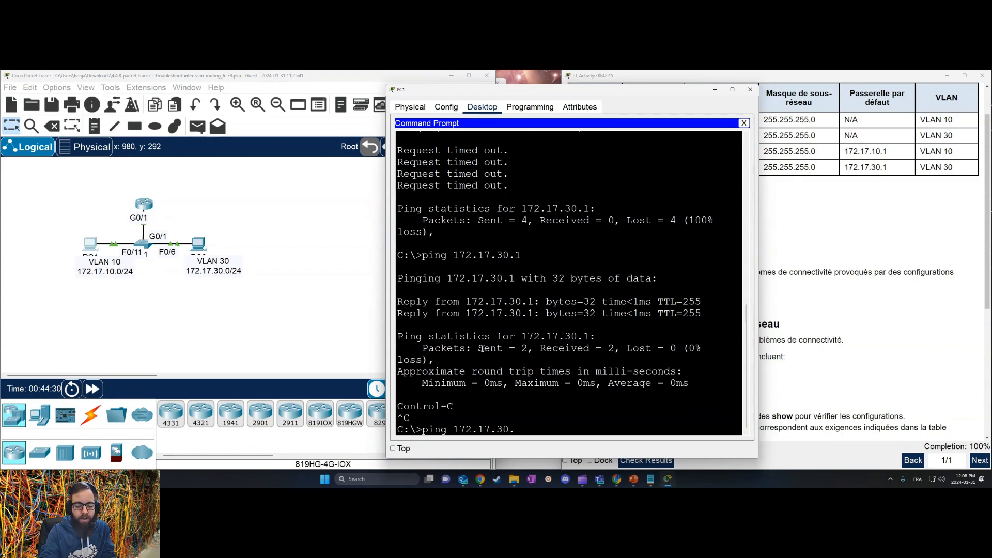
{"action": "type", "text": "10"}
{"action": "key", "text": "Return"}
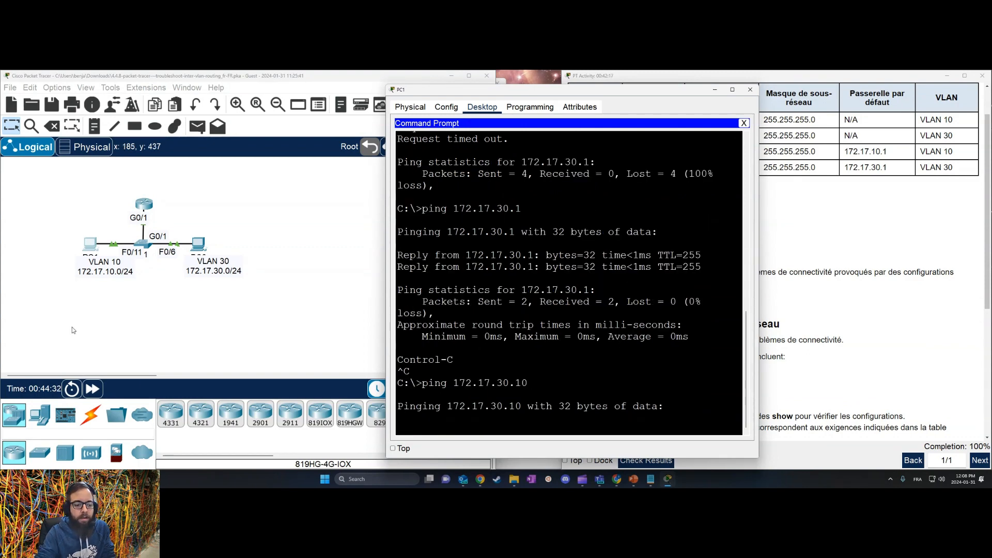
{"action": "key", "text": "Up"}
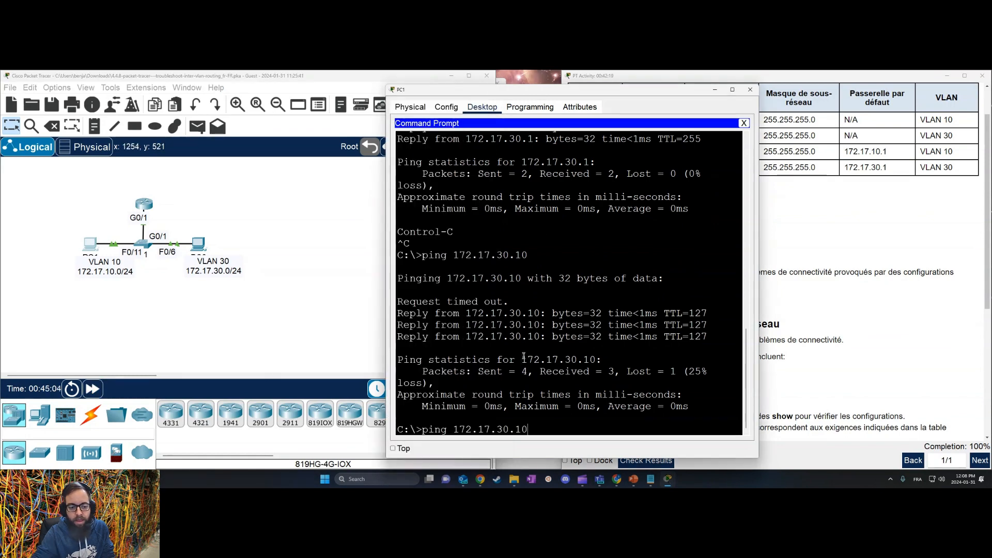
{"action": "key", "text": "Return"}
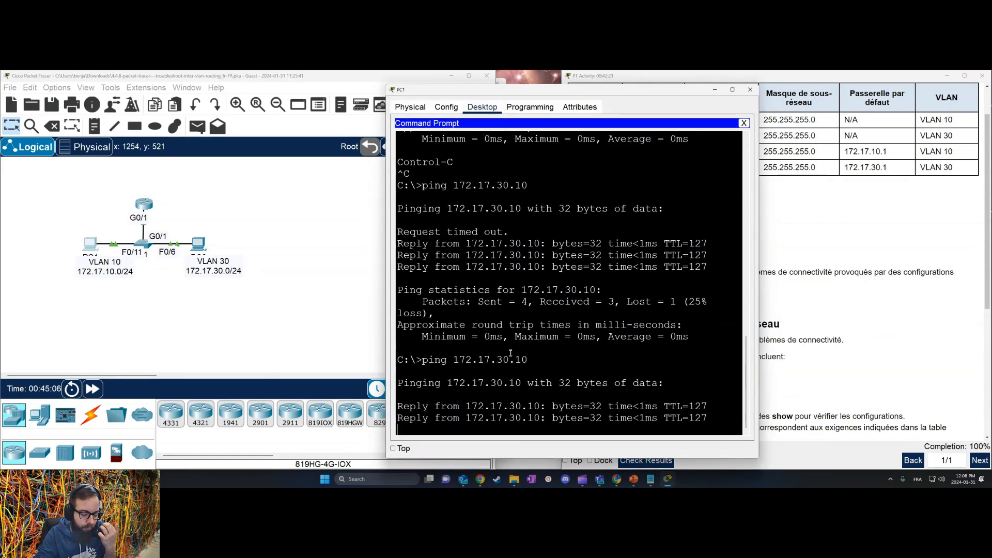
Bring the activity instructions forward and review the documentation table and the Partie 3 connectivity requirements.
{"action": "left_click", "coordinate": [937, 331]}
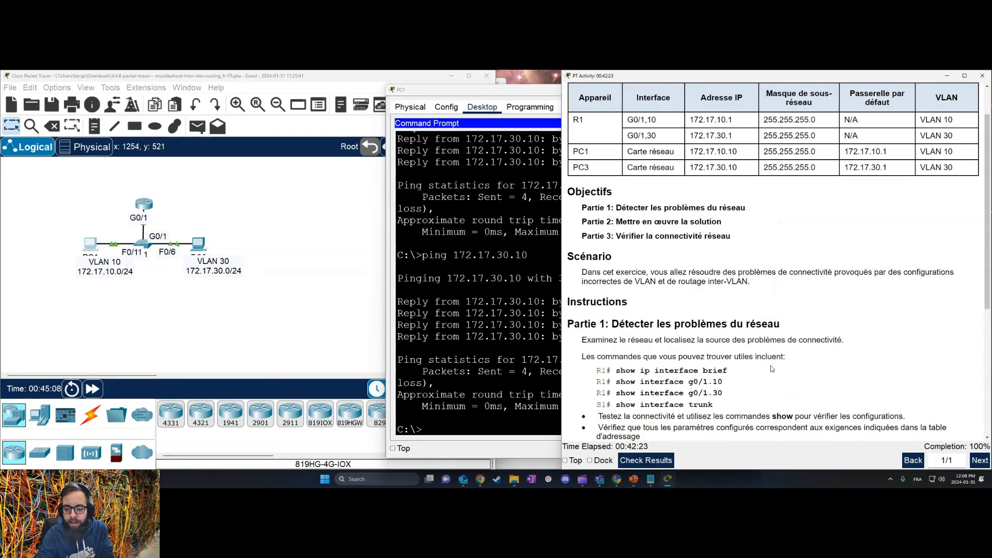
{"action": "scroll", "coordinate": [771, 369], "scroll_direction": "down", "scroll_amount": 5}
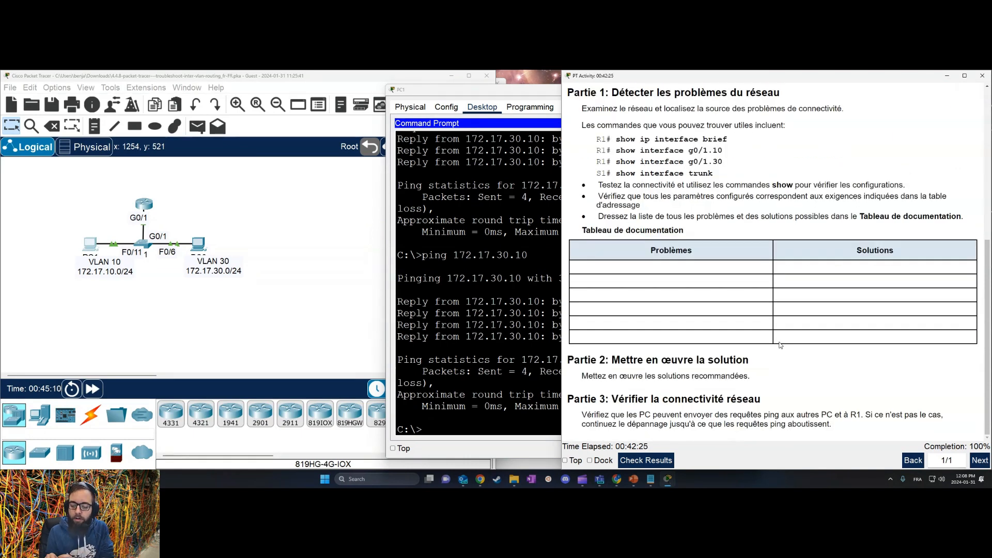